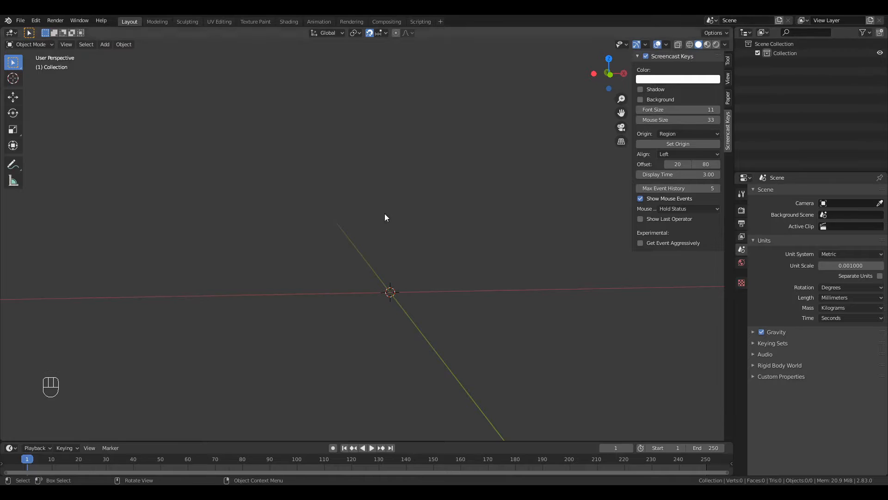
Add a cylinder mesh at the origin with 64 vertices, 10.5 mm radius and 35 mm depth
left_click(104, 44)
mouse_move(134, 55)
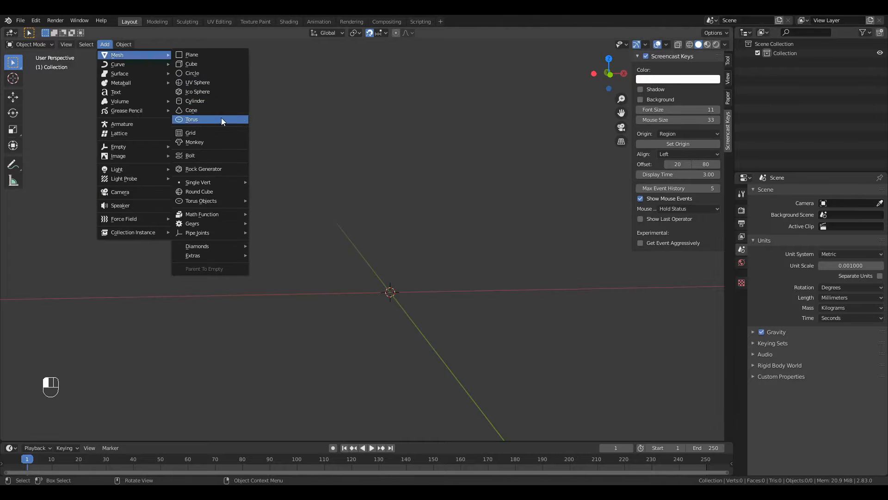
left_click(220, 101)
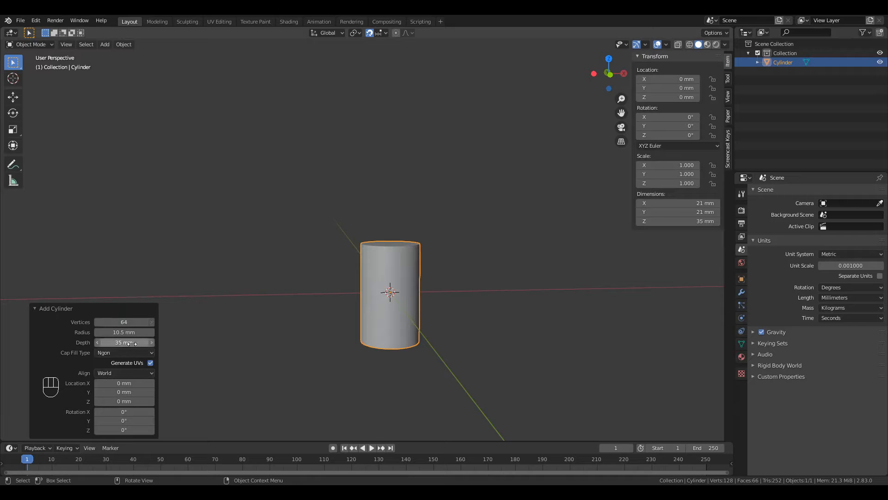
left_click(403, 265)
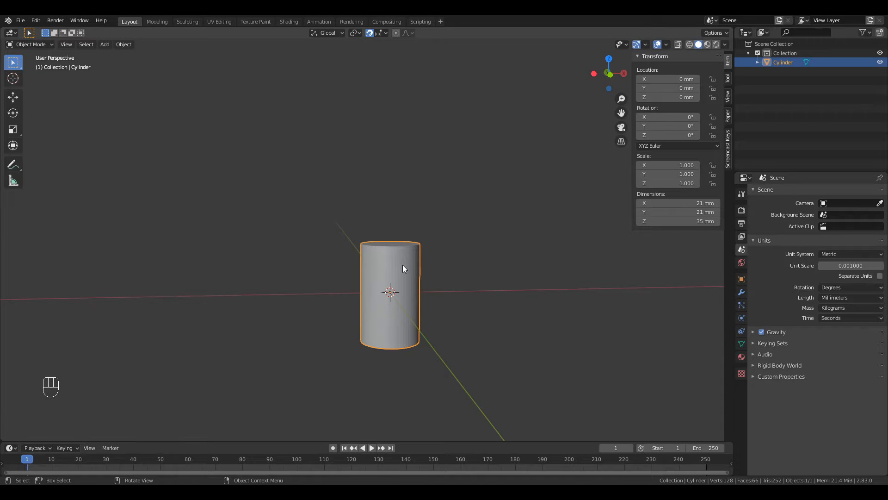
Move the cylinder up 17.5 mm along Z so its base sits on the ground plane
key("KP_1")
scroll(403, 267, "up", 6)
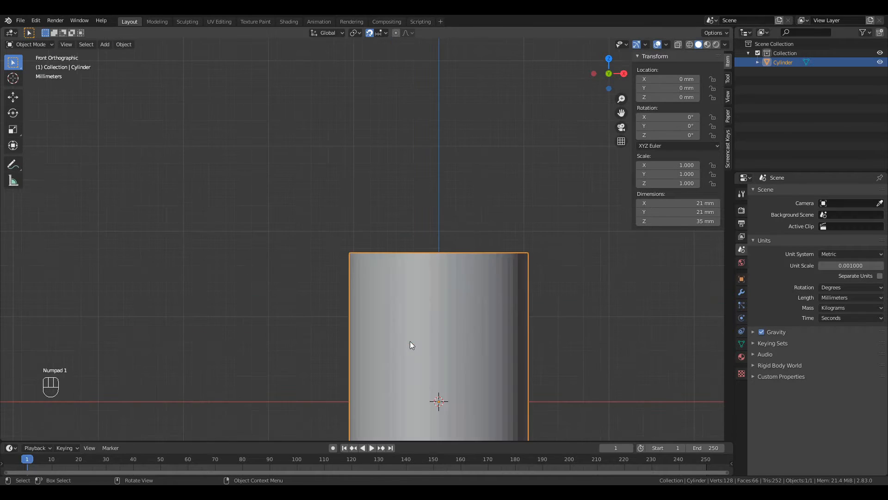
middle_click_drag(410, 341, 326, 195, "shift")
type("gz17.5")
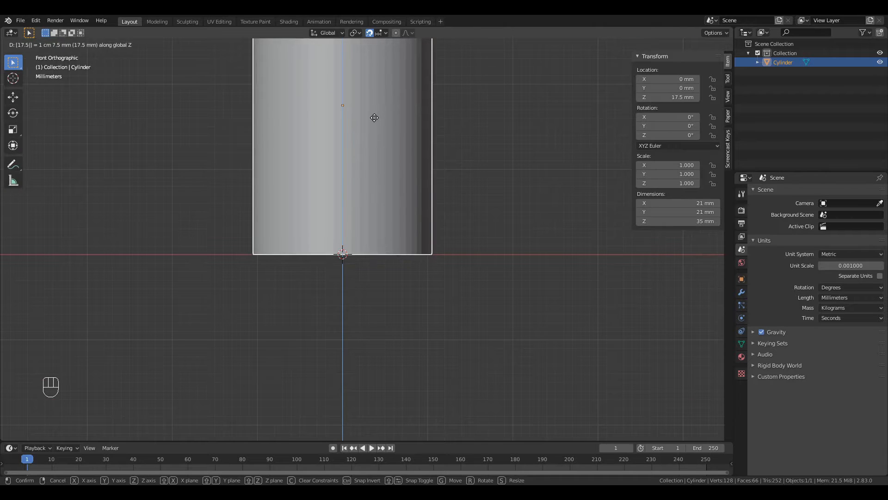
key("Return")
scroll(376, 275, "down", 4)
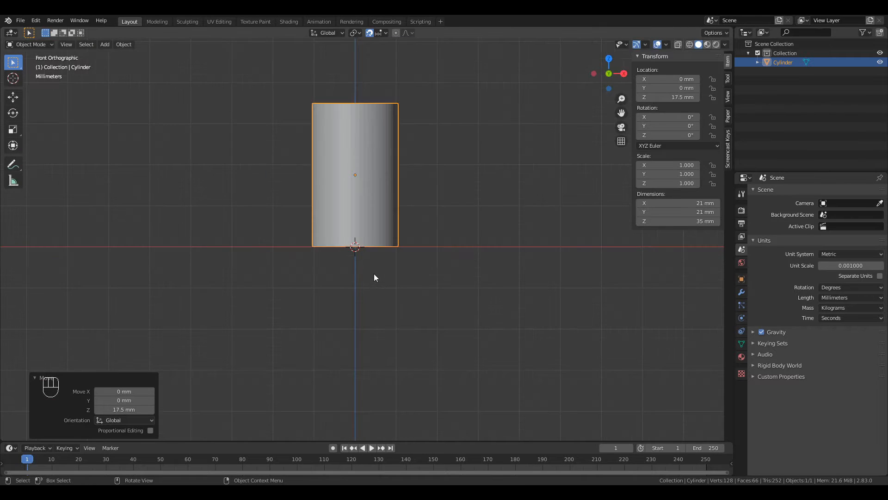
mouse_move(373, 278)
middle_mouse_down()
mouse_move(372, 238)
mouse_move(376, 275)
middle_mouse_up()
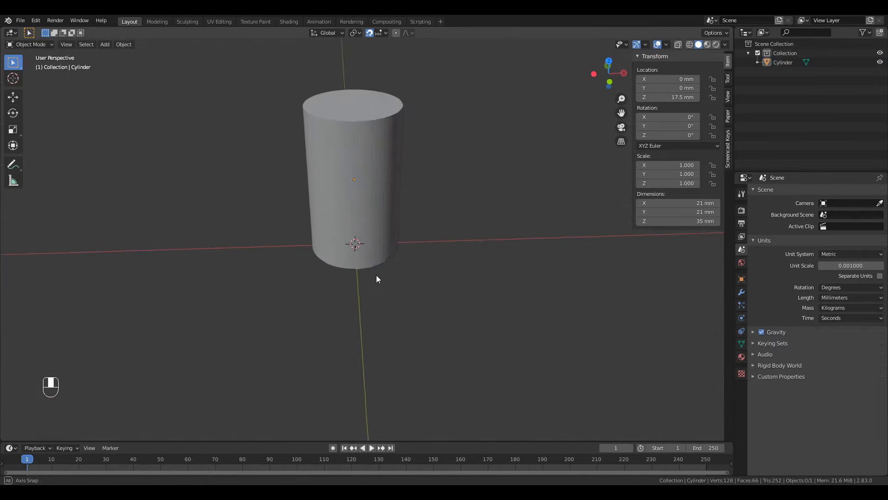
Rename the cylinder object as outer.upper
double_click(781, 65)
type("outer")
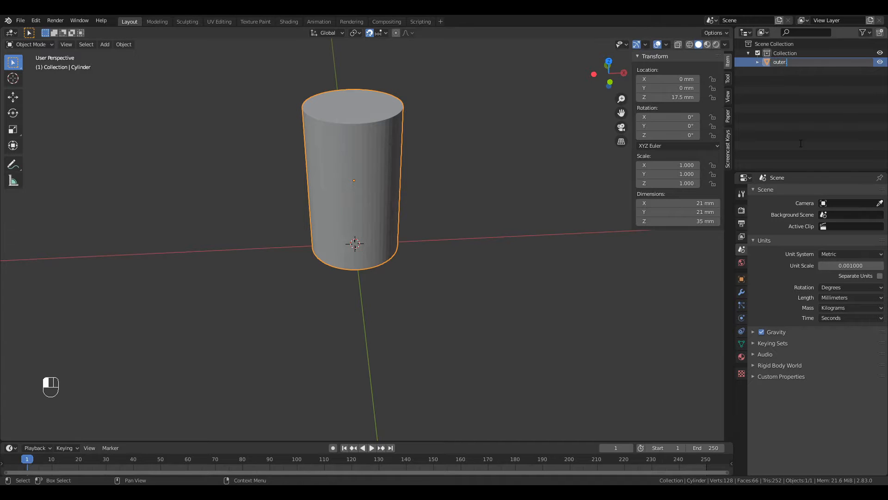
type(".upper")
key("Return")
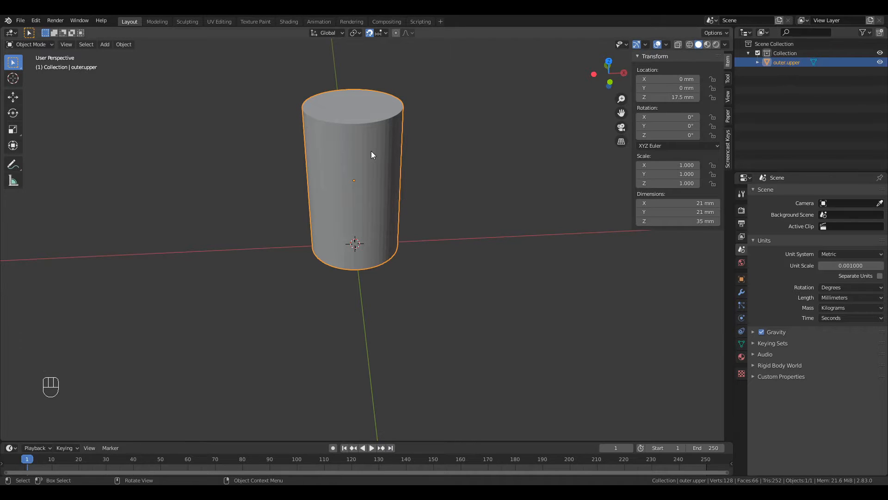
Add a 60 mm plane at the origin and set its Y dimension to 14 mm
left_click(105, 45)
mouse_move(124, 54)
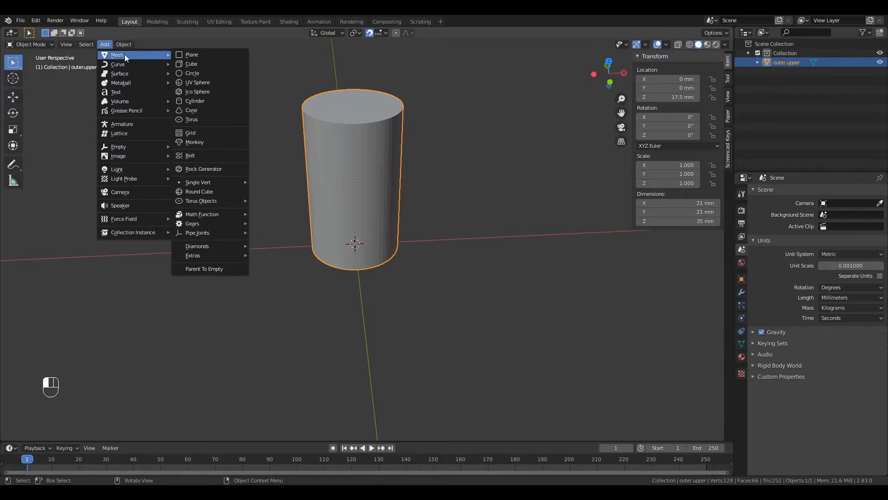
left_click(188, 54)
left_click_drag(683, 212, 647, 214)
middle_click_drag(293, 257, 331, 270)
Move the plane up 35 mm along Z to the top of the cylinder
key("KP_1")
scroll(330, 270, "up", 3)
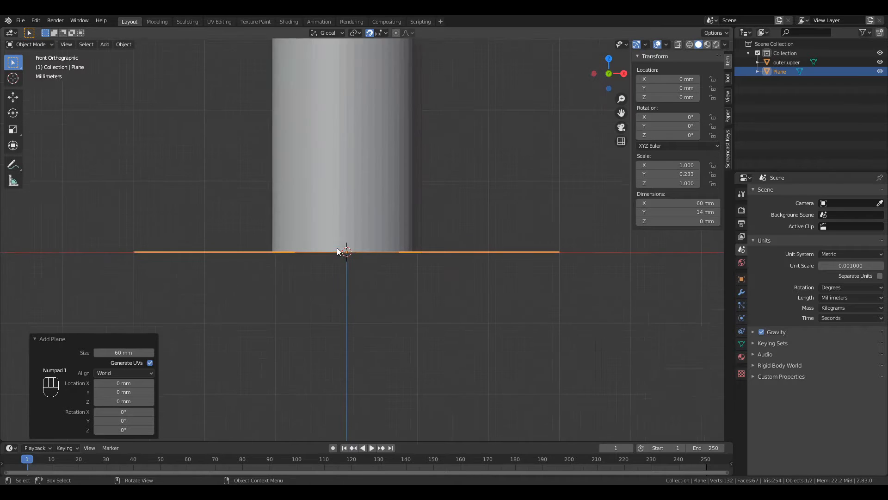
middle_click_drag(341, 174, 347, 285, "shift")
key("g")
key("z")
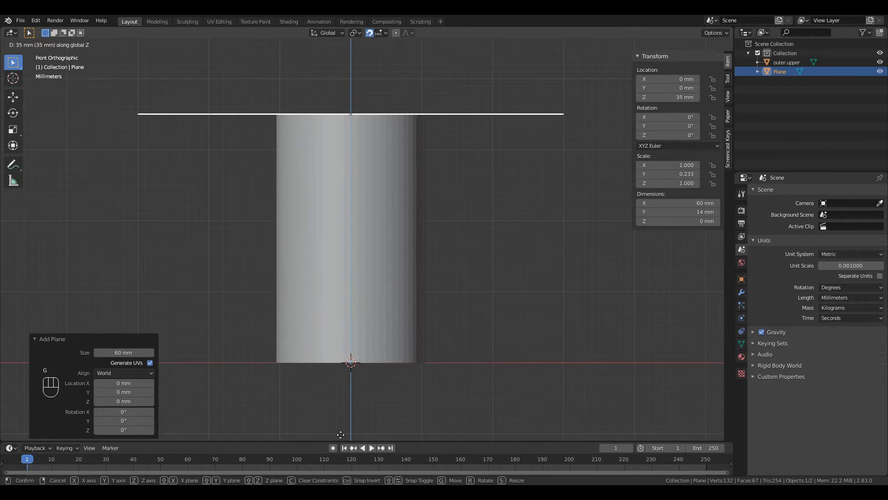
left_click(341, 434)
scroll(354, 221, "down", 2)
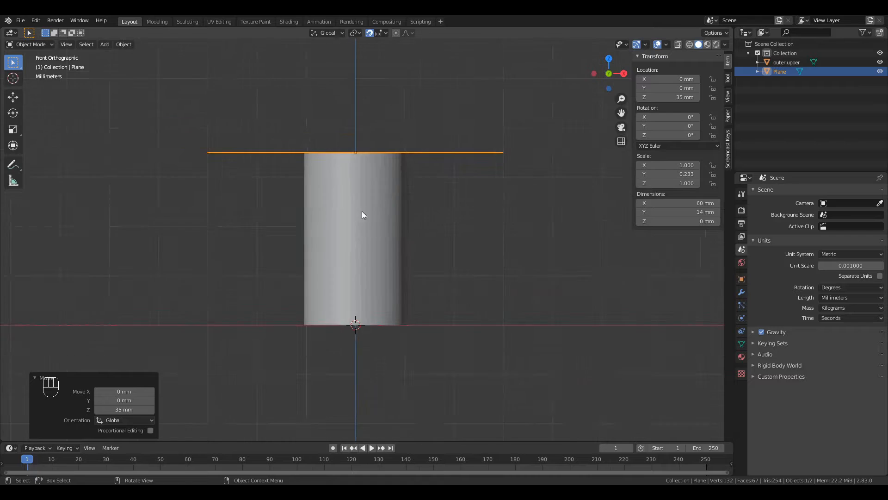
Enter Edit Mode on the plane and turn off the edge length measurement overlay
middle_click_drag(362, 211, 376, 265)
key("Tab")
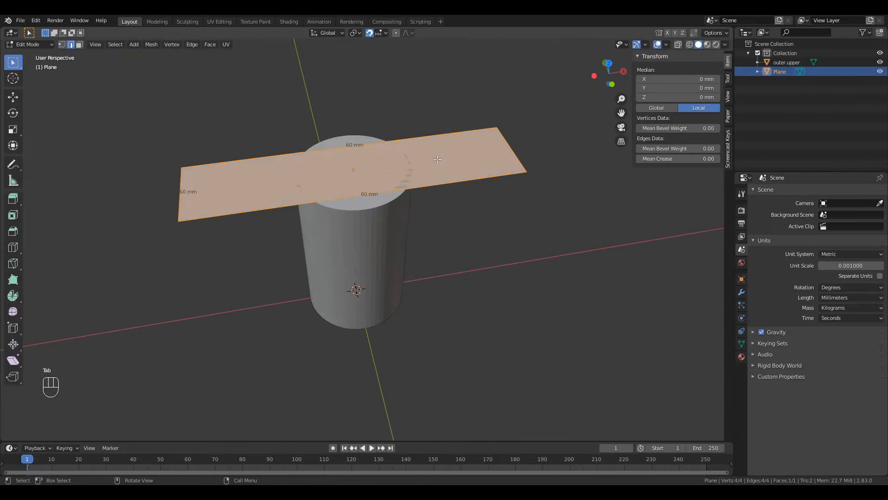
left_click(666, 44)
left_click(627, 332)
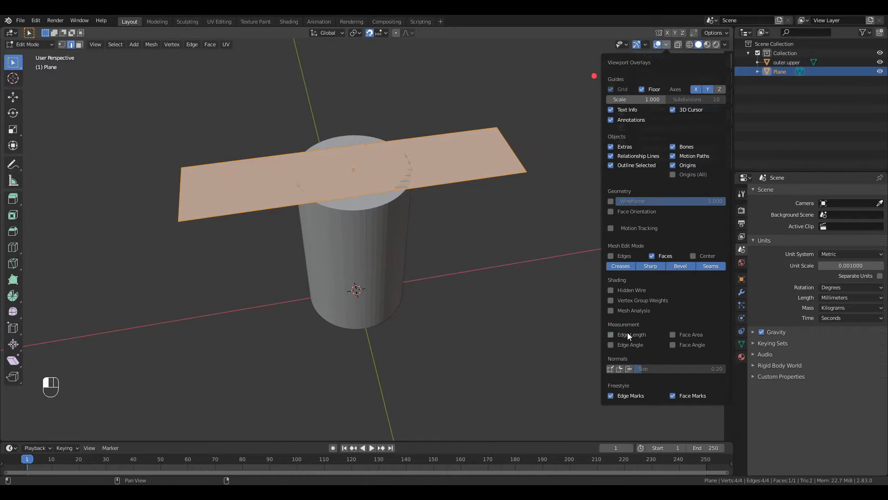
Extrude the plane 35 mm downward into a block and apply the object's scale
key("e")
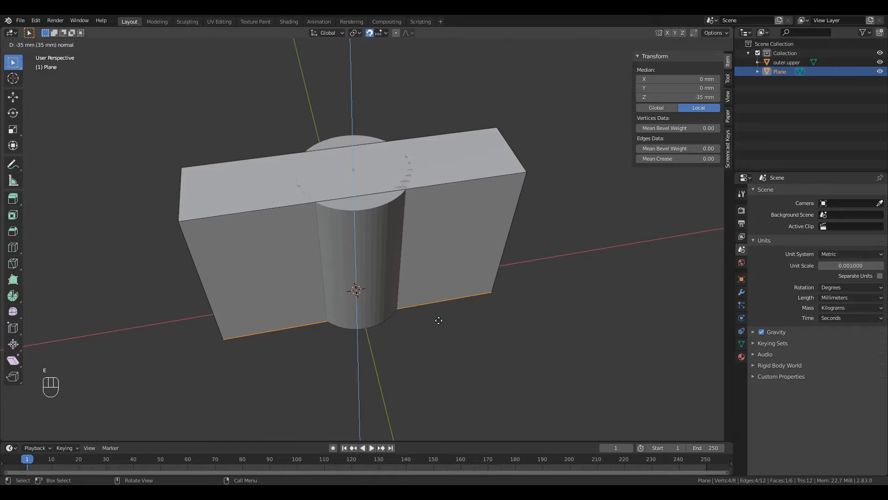
left_click(434, 302)
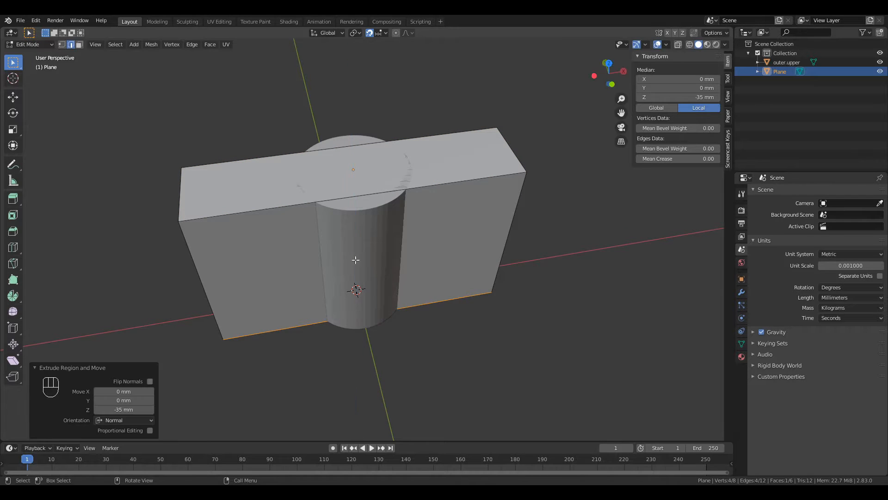
middle_click_drag(434, 302, 431, 348)
key("Tab")
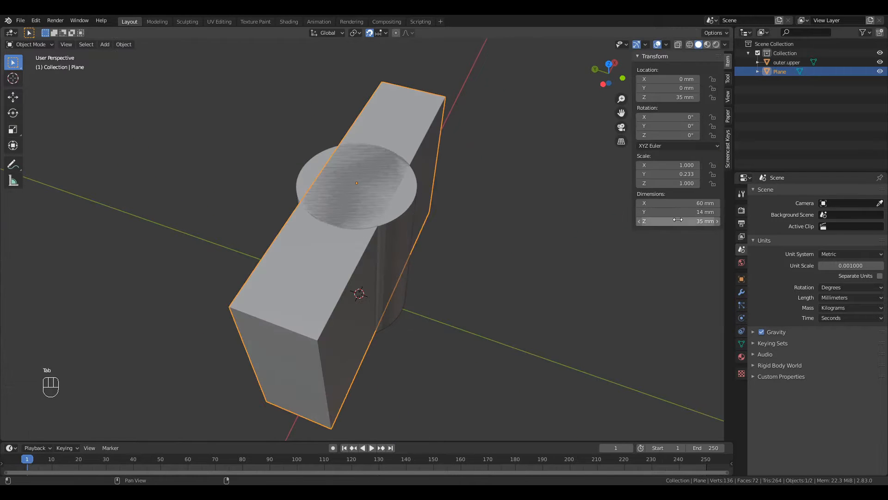
left_click(123, 44)
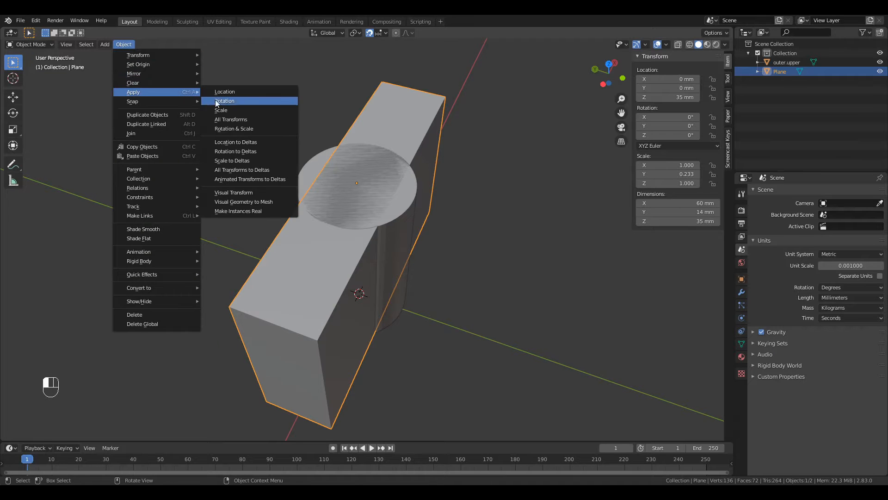
left_click(235, 111)
Bevel the block's four vertical corner edges with a 5 mm offset and 6 segments
middle_click_drag(355, 284, 312, 265)
key("Tab")
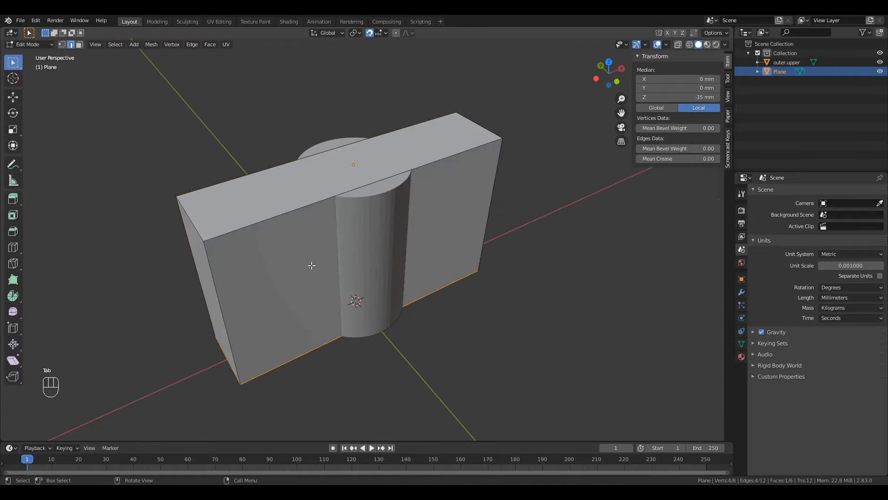
key("2")
left_click(219, 286)
left_click(193, 271, "shift")
left_click(490, 210, "shift")
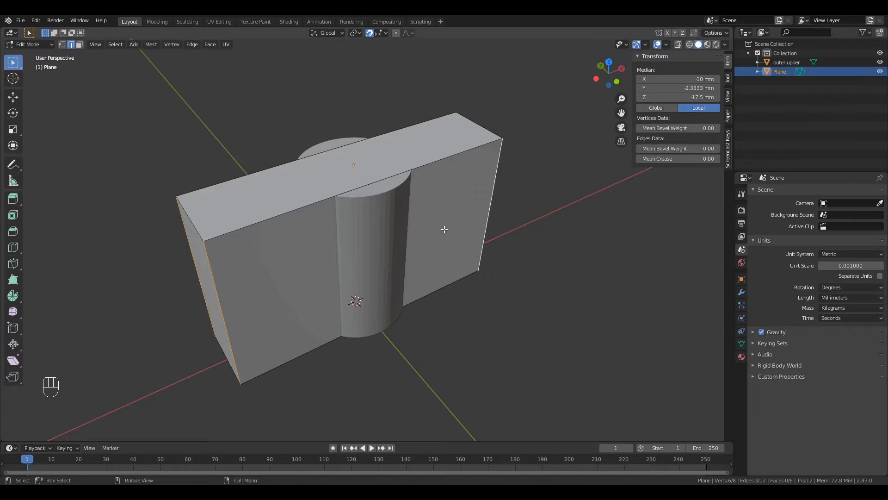
middle_click_drag(444, 228, 501, 302)
left_click(492, 294, "shift")
key("ctrl+b")
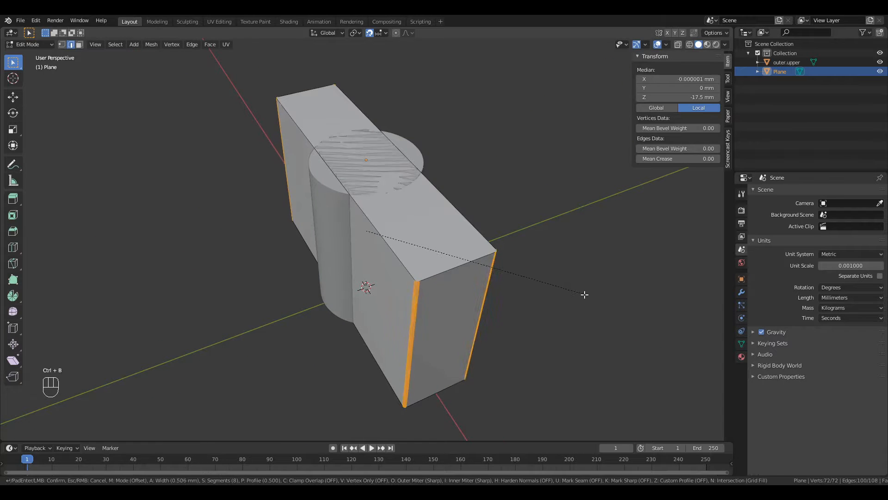
scroll(593, 306, "down", 1)
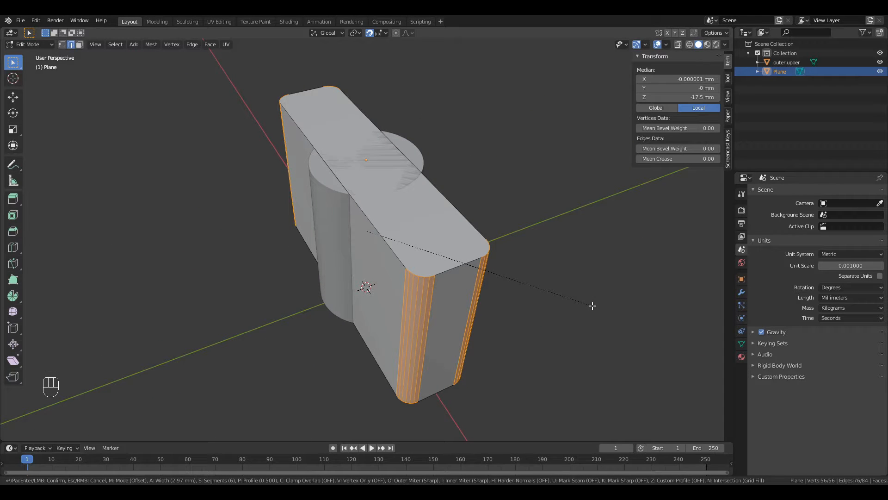
key("5")
key("Return")
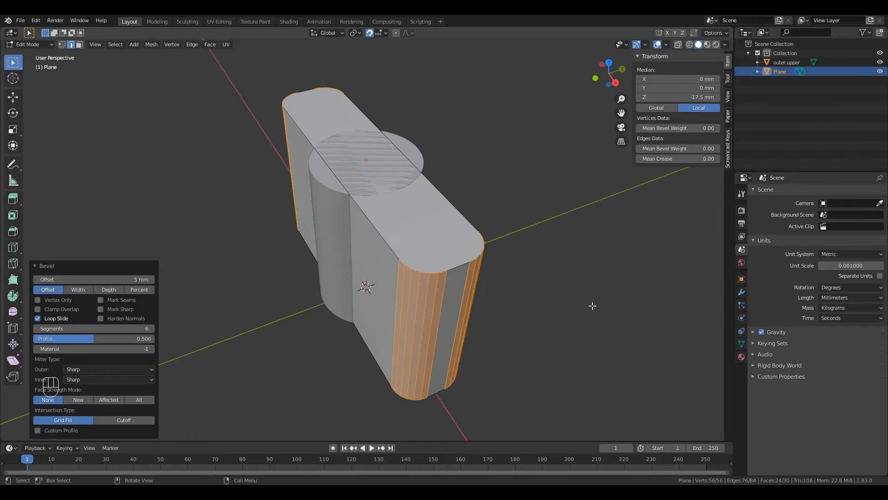
Delete the vertices of the block's bottom face to leave only the rounded top face
middle_click_drag(592, 306, 421, 317)
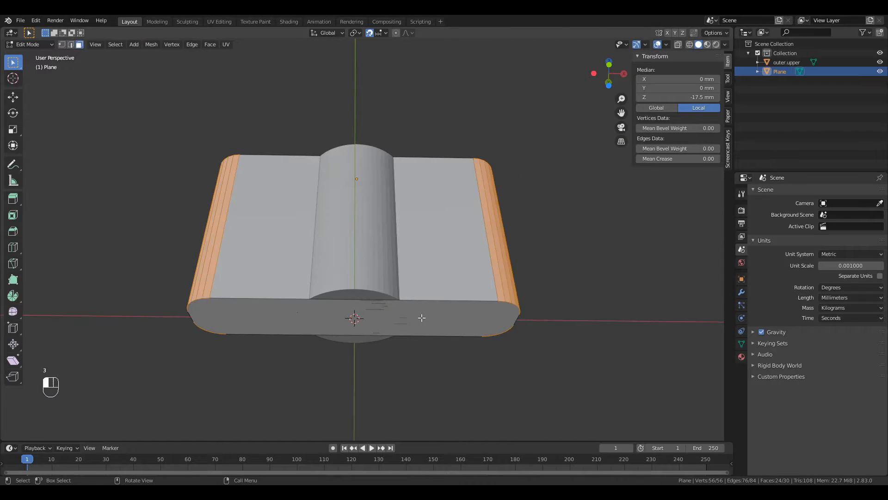
left_click(422, 318)
key("x")
left_click(421, 317)
middle_click_drag(440, 238, 454, 195)
scroll(450, 165, "up", 3)
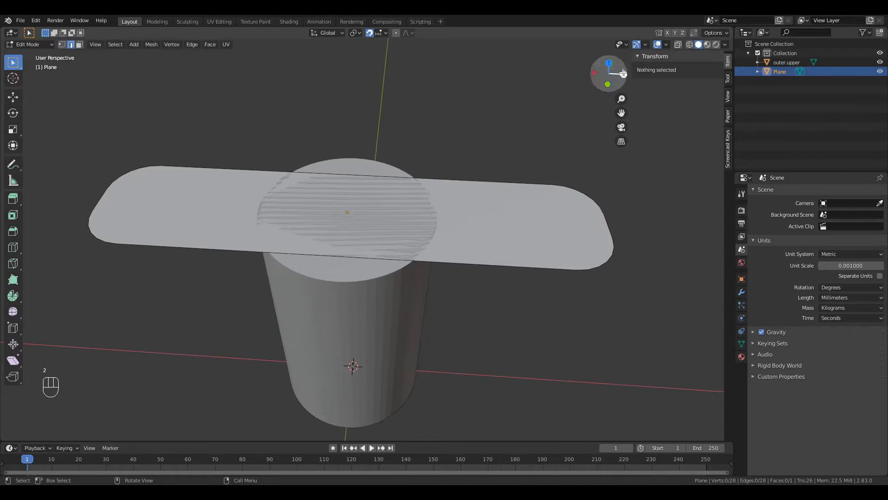
Examine the long, short and corner edge lengths of the rounded plate with the edge length overlay, and hide the overlay again
left_click(666, 44)
left_click(641, 334)
left_click(498, 180)
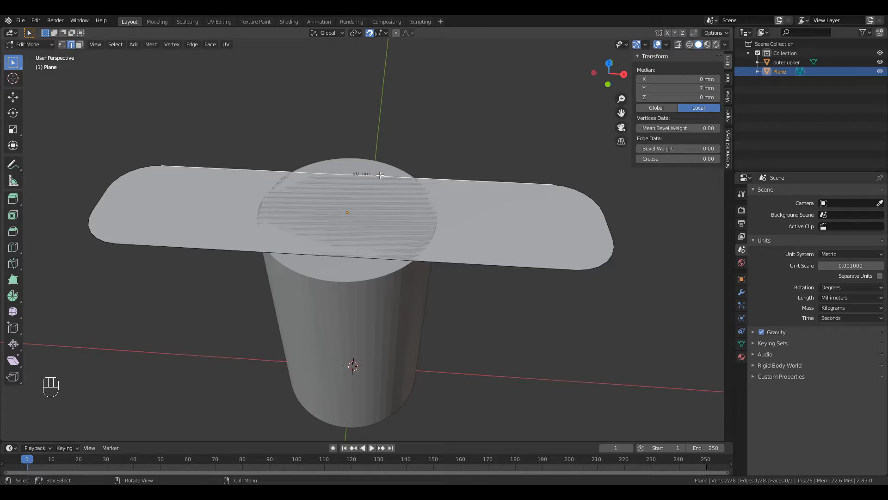
left_click(96, 209)
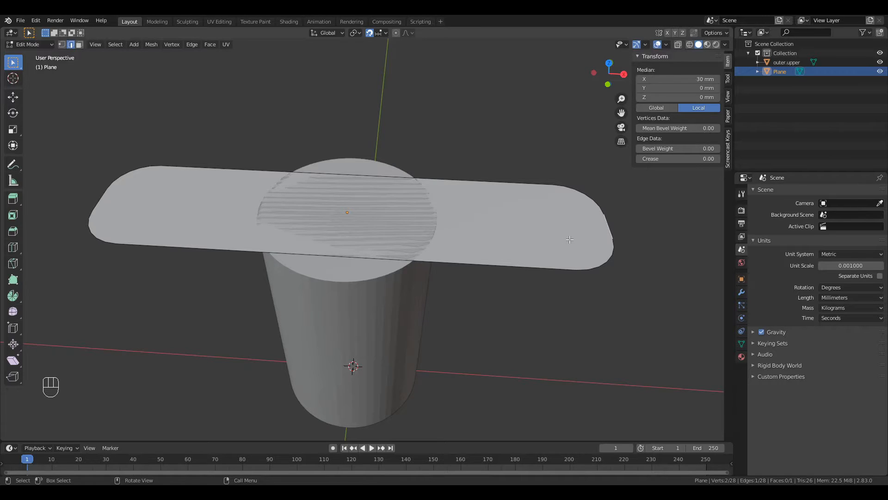
middle_click_drag(570, 239, 491, 165)
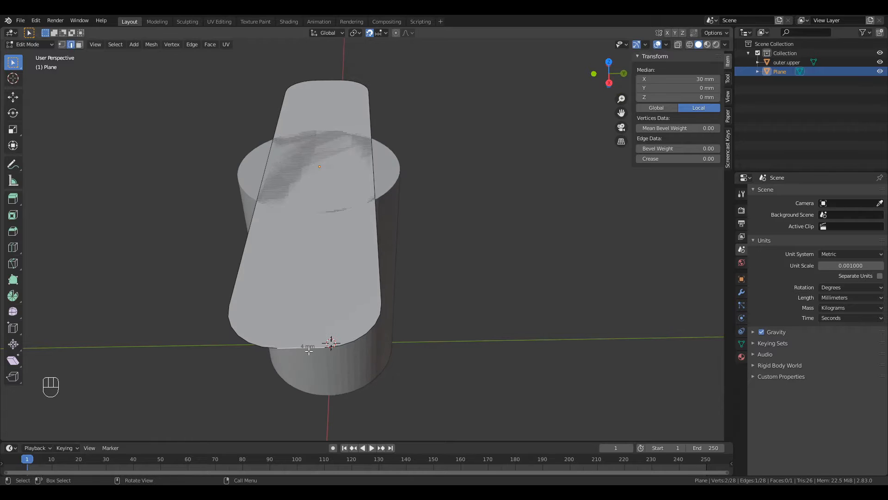
middle_click_drag(309, 351, 341, 245)
left_click(438, 285)
key("1")
key("a")
left_click(666, 44)
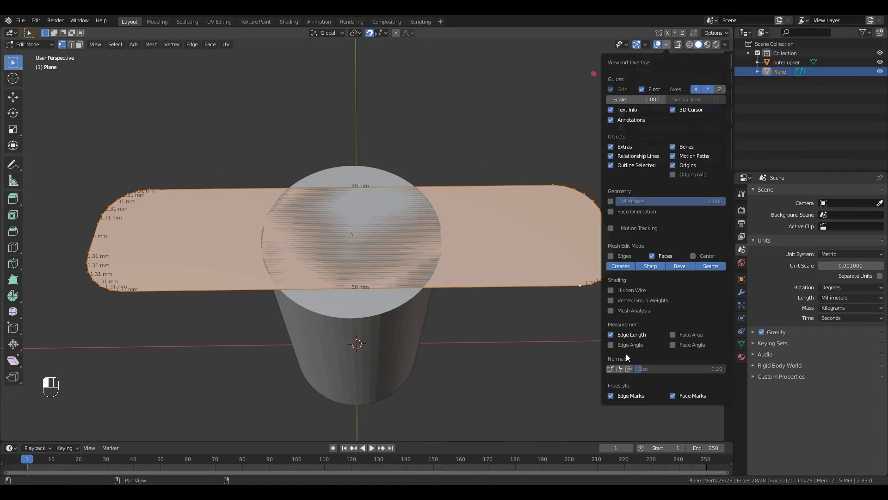
left_click(631, 335)
Subdivide each of the rounded plate's two short end edges with one cut
key("n")
key("2")
left_click(352, 187)
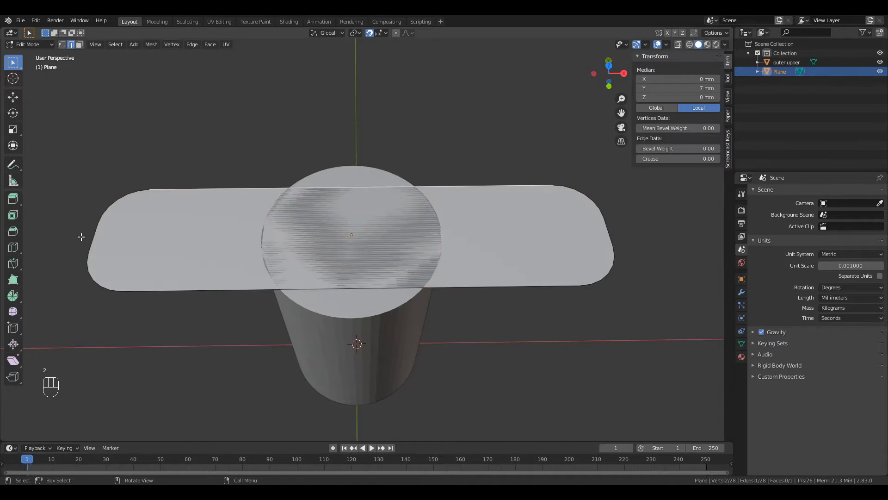
left_click(93, 236)
right_click(93, 236)
left_click(93, 236)
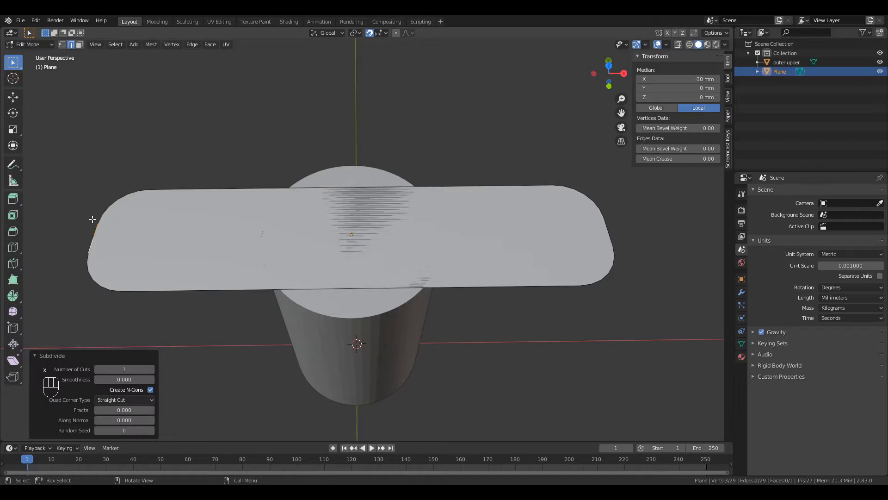
left_click(609, 223)
right_click(609, 224)
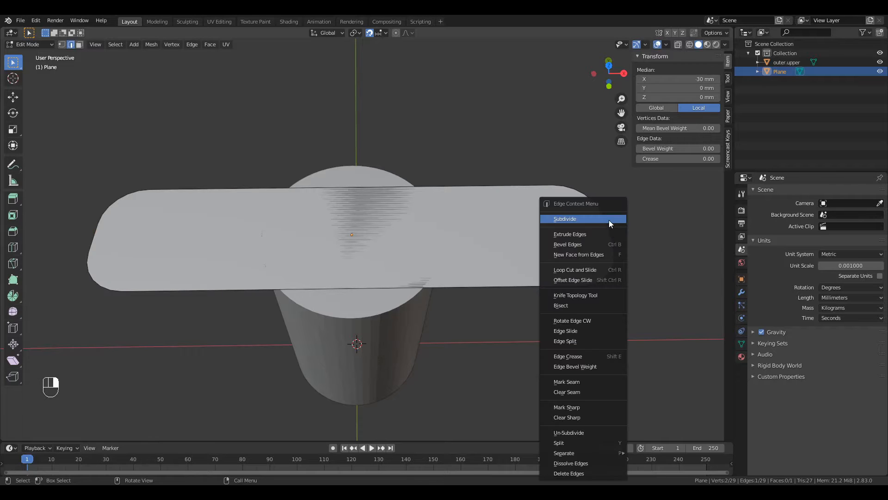
left_click(609, 221)
Subdivide the rounded plate's rear long edge with 17 cuts
left_click(374, 188)
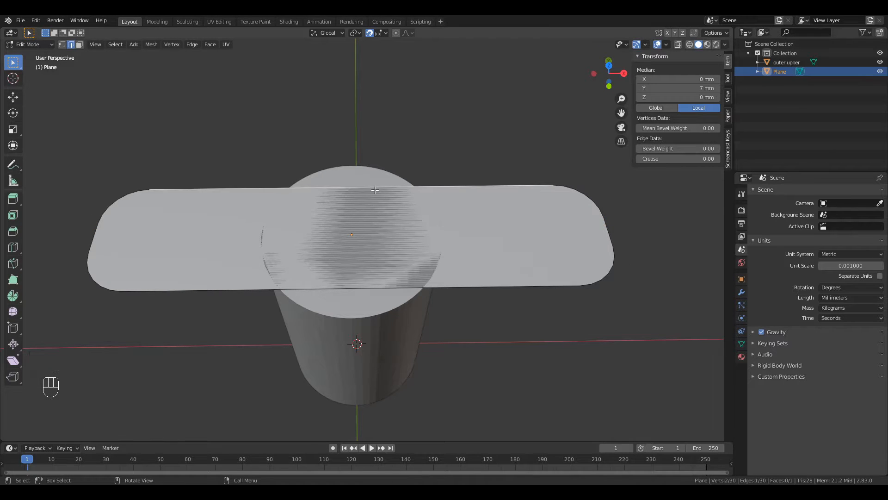
right_click(375, 189)
left_click(374, 191)
left_click(134, 369)
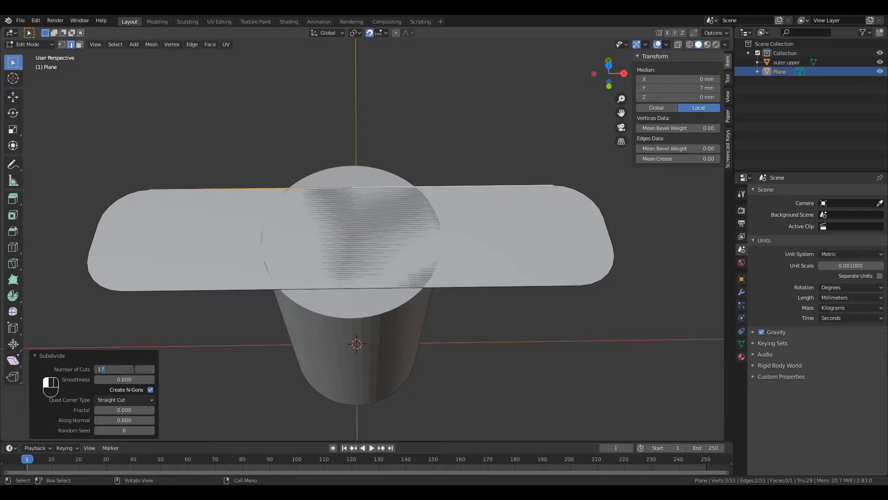
type("17")
key("Return")
Subdivide the rounded plate's front long edge with 17 cuts and select the plate's whole outline
left_click(265, 316)
right_click(355, 220)
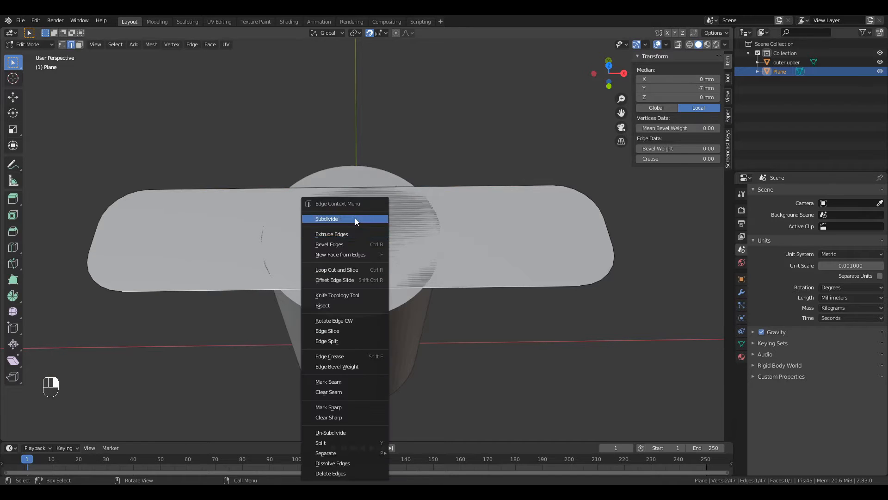
left_click(356, 220)
left_click(120, 368)
key("Return")
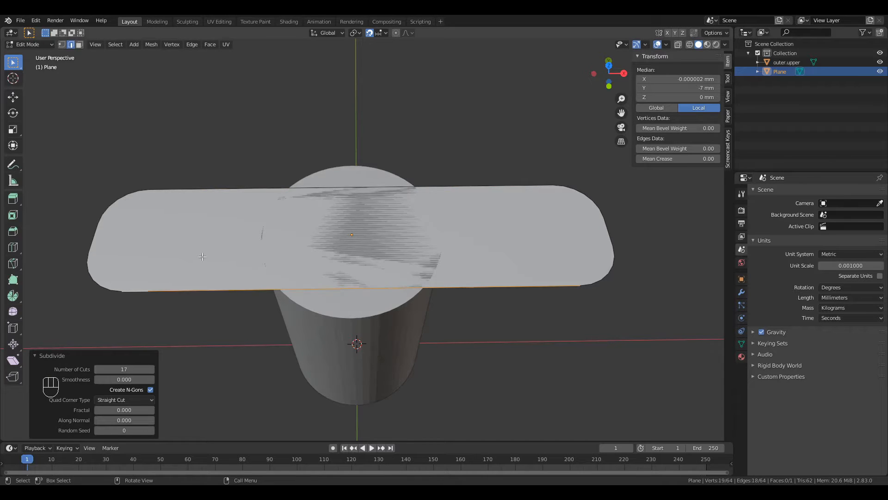
left_click(208, 194, "alt")
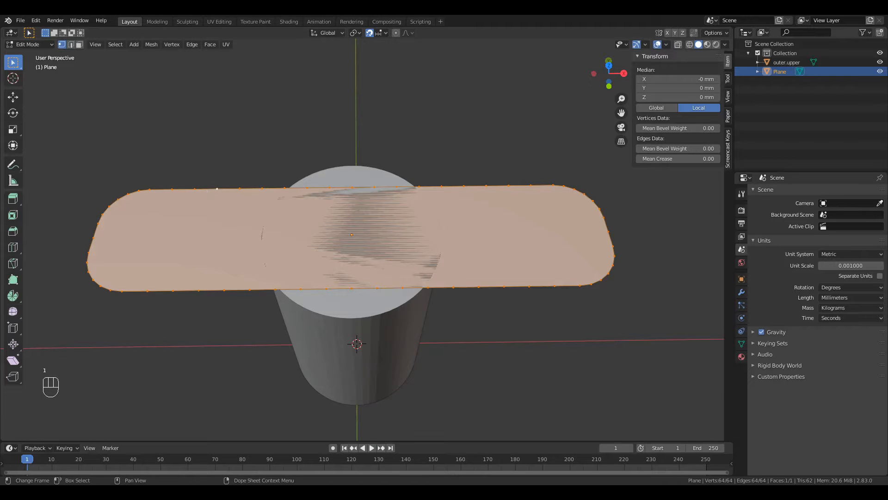
middle_click_drag(350, 268, 347, 317)
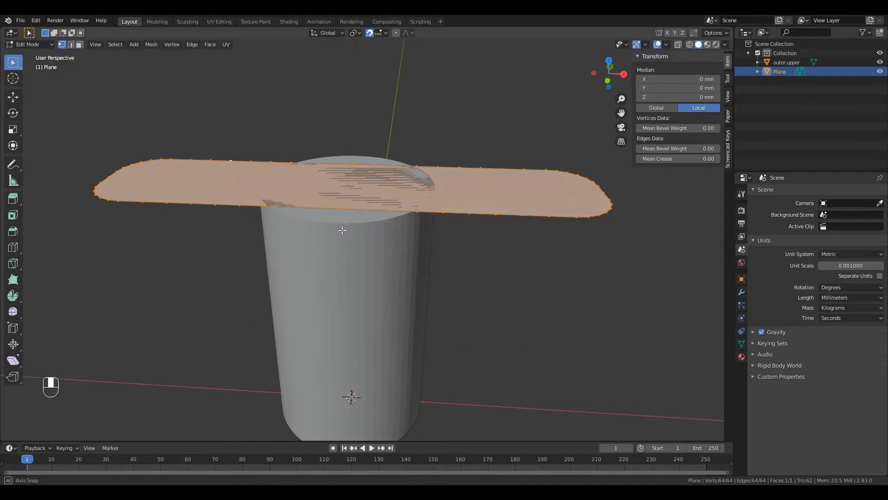
Delete the vertices of the outer.upper cylinder's top rim to leave only its round bottom face
key("Tab")
left_click(344, 258)
key("x")
key("Escape")
key("Tab")
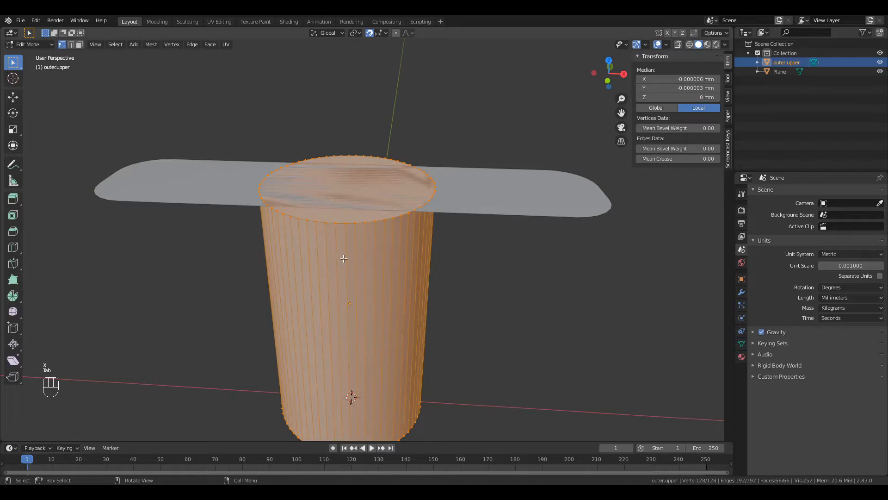
left_click(352, 223, "alt")
key("x")
left_click(352, 223)
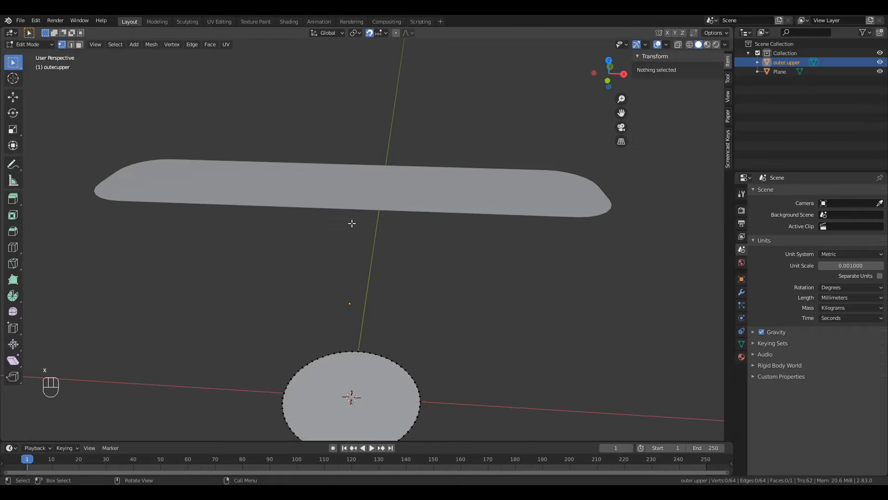
Join the round bottom face and the rounded plate into one object
key("Tab")
left_click(357, 191, "shift")
right_click(357, 192)
left_click(356, 191)
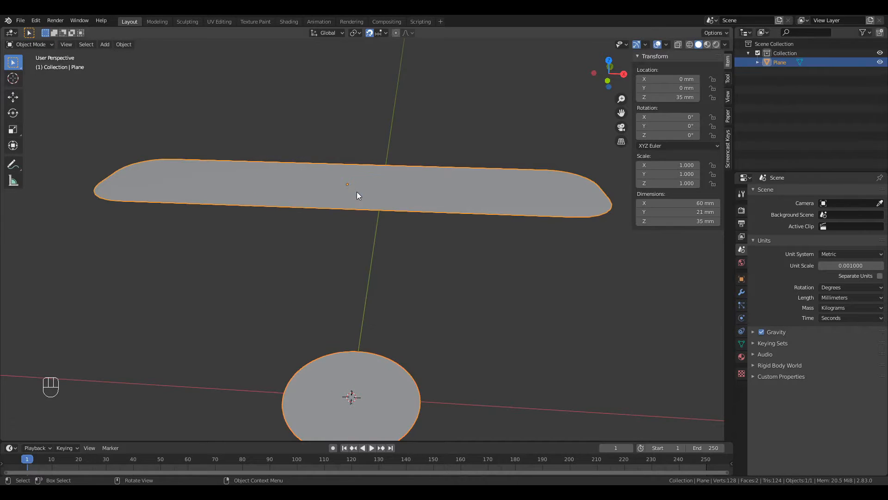
Bridge the edge loops of the round bottom face and the rounded top plate to form a flared body
key("Tab")
left_click(362, 353, "alt")
left_click(351, 214, "alt+shift")
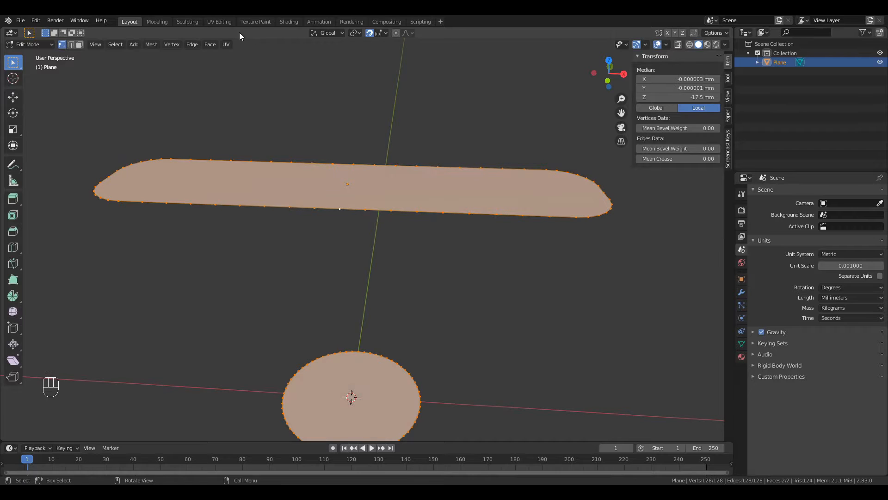
left_click(192, 44)
left_click(200, 77)
middle_click_drag(249, 158, 396, 246)
key("Tab")
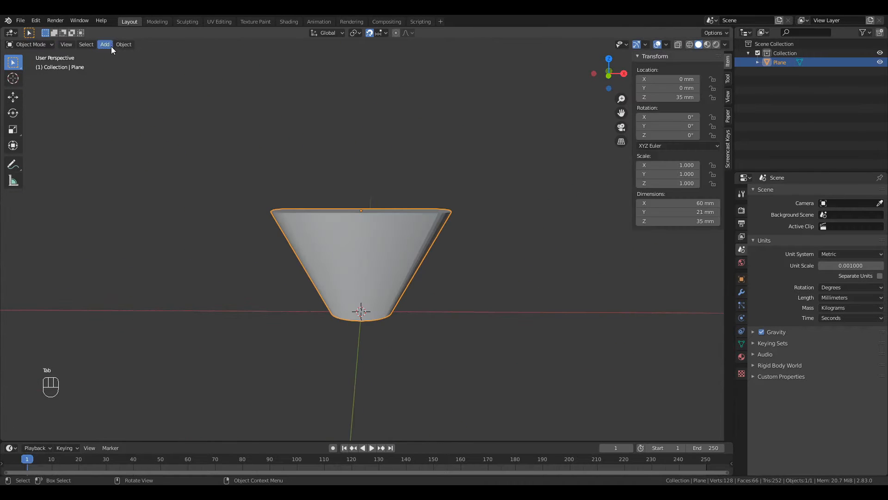
Add a 64-vertex cylinder with a 10.5 mm radius and 35 mm depth, and move it down 17.5 mm below the flared body
left_click(105, 44)
mouse_move(110, 54)
left_click(207, 102)
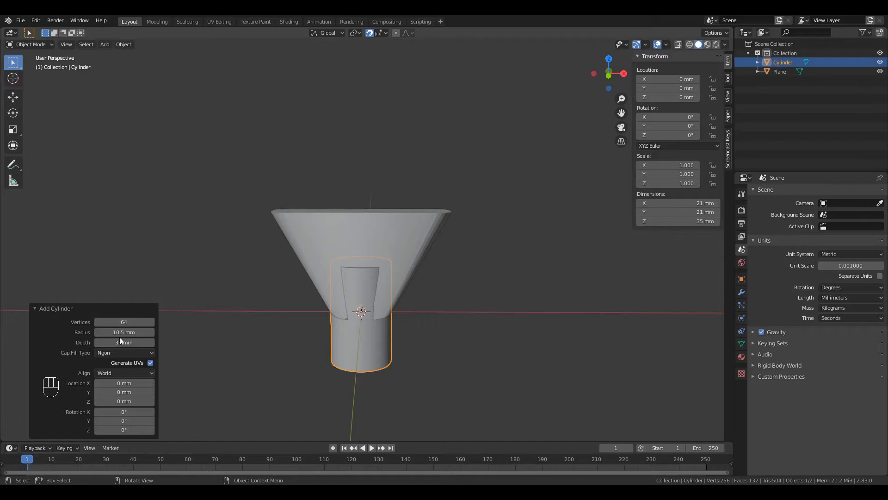
key("KP_1")
key("g")
key("z")
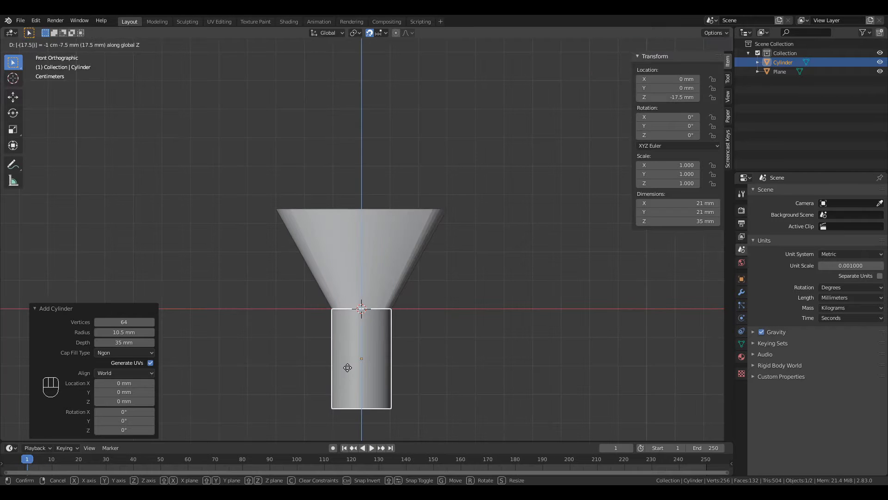
left_click(348, 367)
left_click(294, 305)
Select the flared upper body and save the file
middle_click_drag(294, 305, 368, 334)
left_click(359, 251)
middle_click_drag(359, 252, 459, 245)
key("ctrl+s")
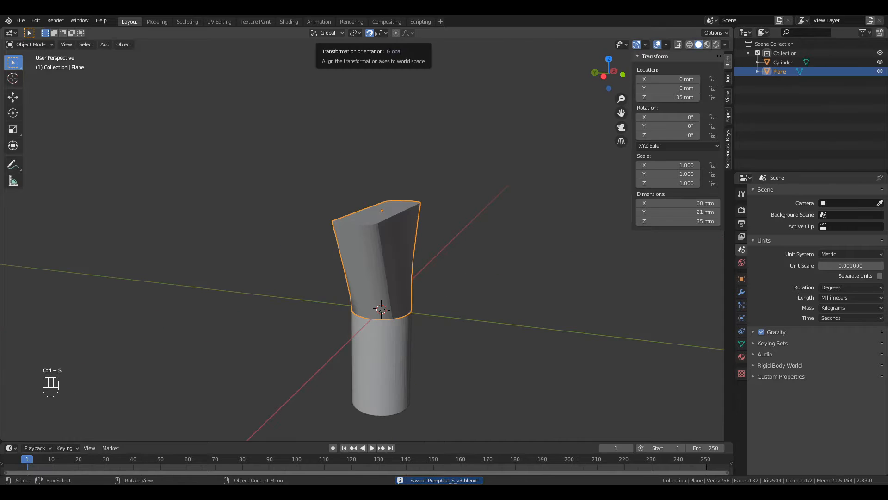
Rename the flared body to outer.upper and the cylinder below it to outer.lower
middle_click_drag(365, 299, 356, 315)
left_click(370, 340)
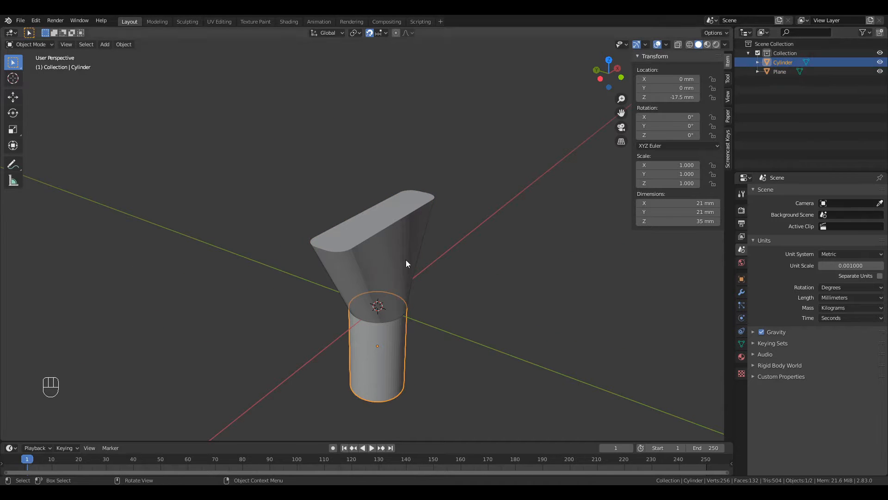
left_click(407, 262)
double_click(782, 72)
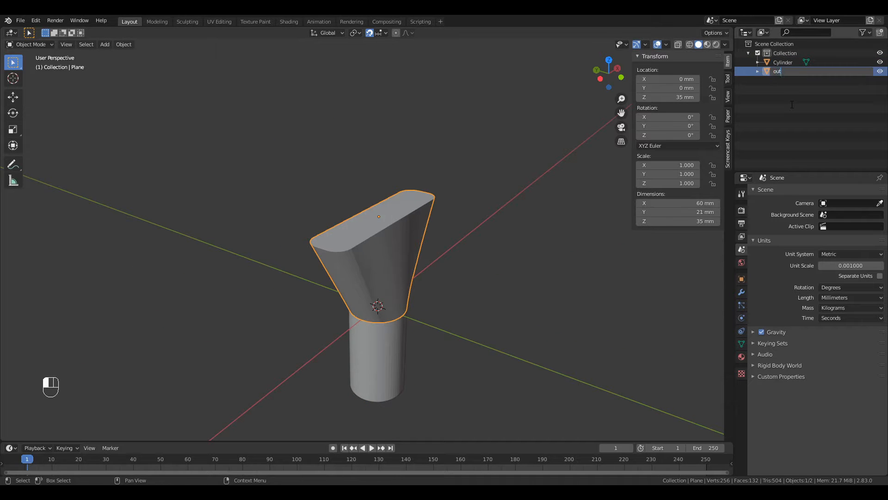
type("outer.upper")
key("Return")
left_click(785, 62)
double_click(785, 62)
type("outer.lower")
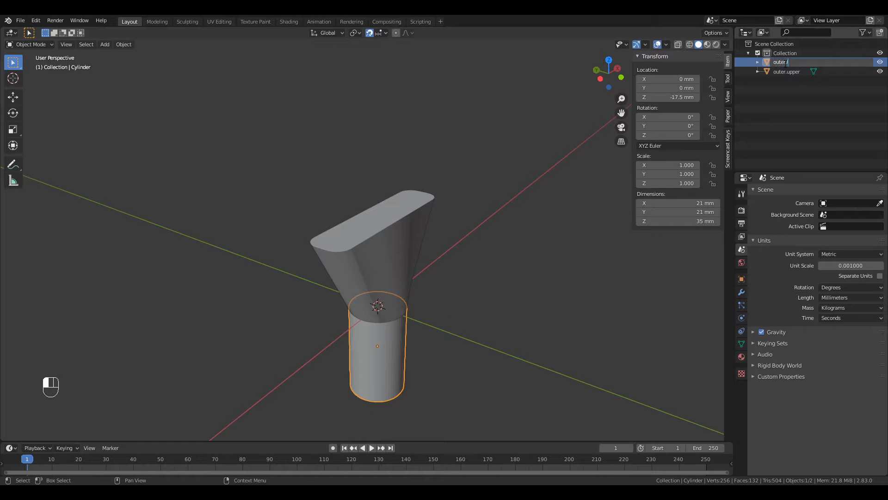
key("Return")
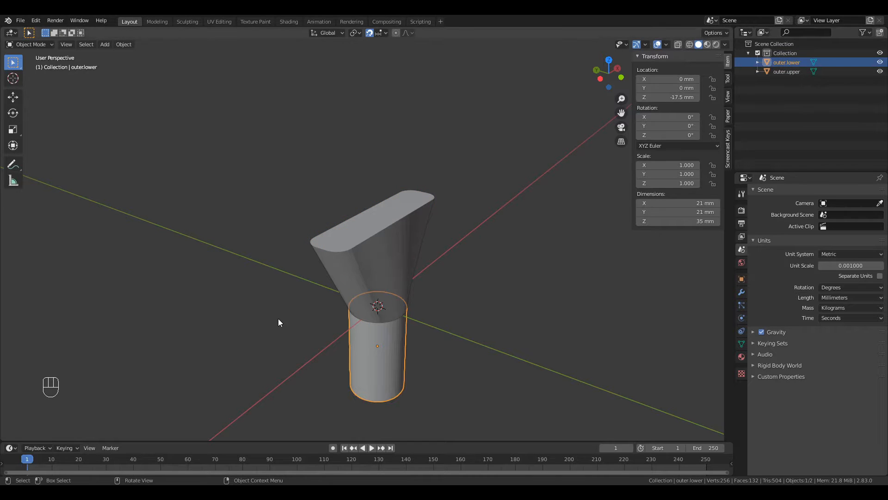
Hide outer.lower and outer.upper to clear the scene for the inner parts
middle_click_drag(279, 323, 353, 285)
left_click(880, 62)
left_click(880, 71)
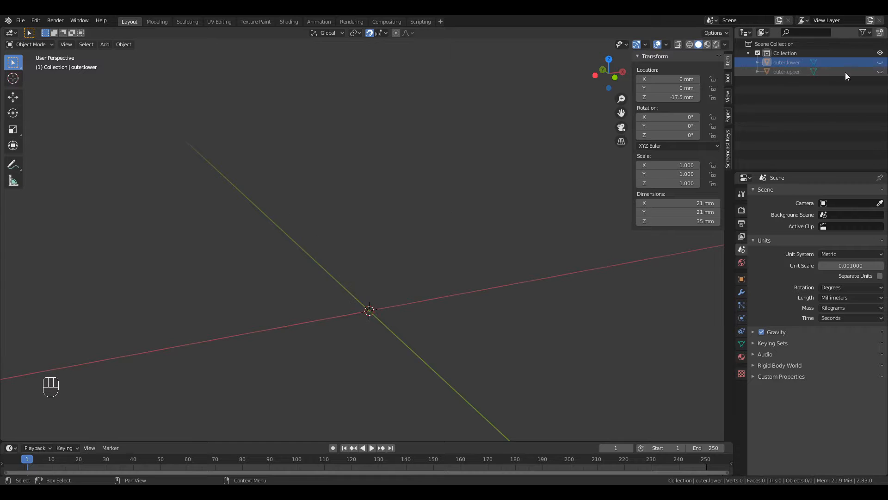
key("KP_1")
key("Delete")
Add a 64-vertex cylinder with an 8.5 mm radius and 35 mm depth, and move it up 17.5 mm
left_click(104, 44)
mouse_move(134, 54)
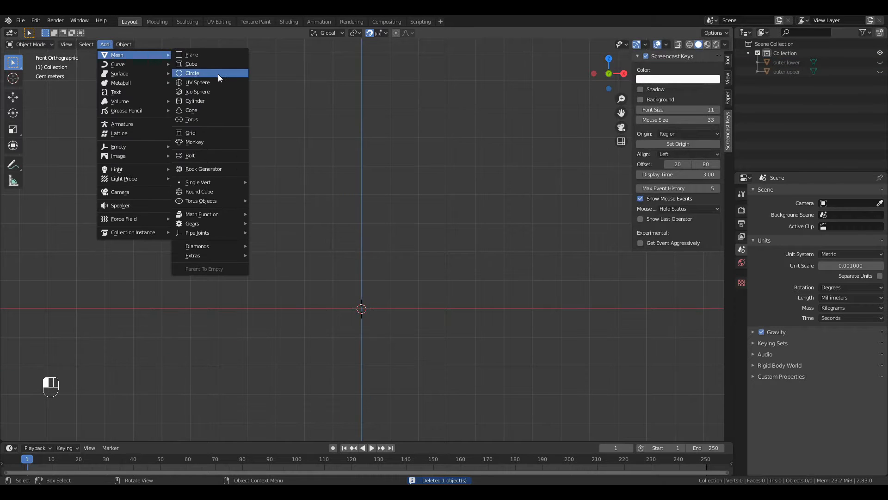
left_click(218, 102)
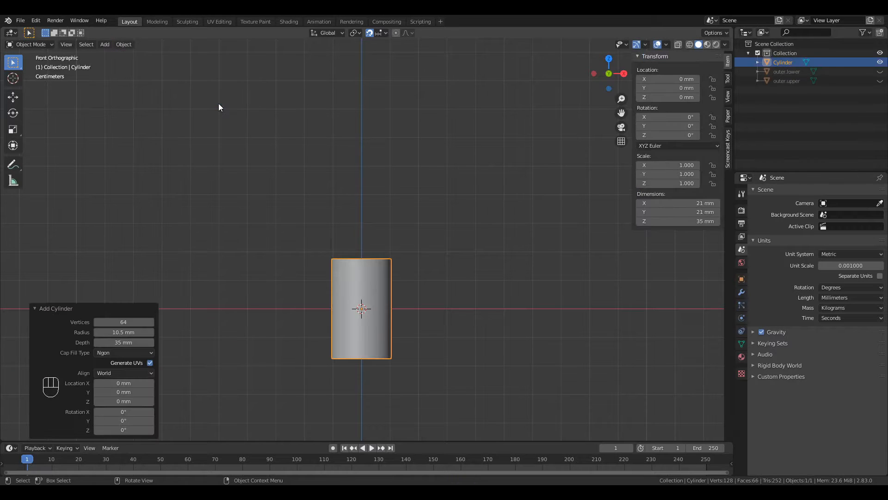
left_click(118, 332)
key("Home")
left_click(43, 336)
key("g")
key("z")
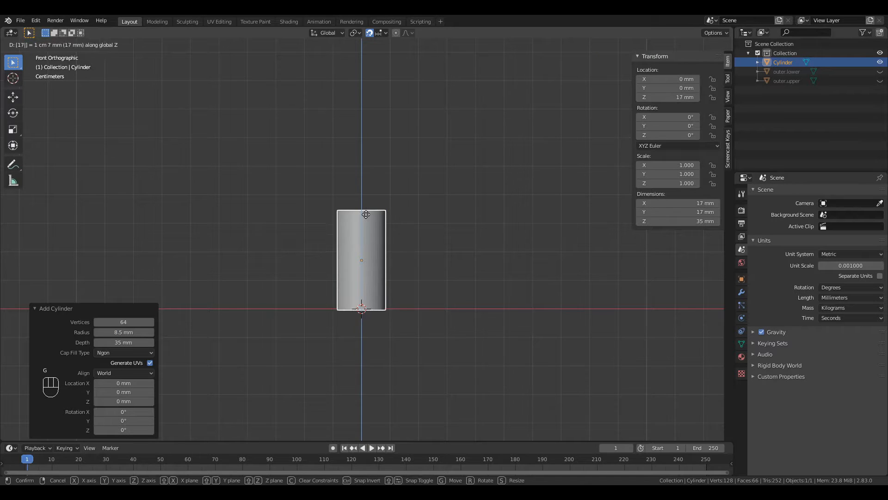
left_click(366, 214)
Add a 56 mm plane at the origin and set its Y dimension to 13 mm
middle_click_drag(301, 219, 132, 66)
left_click(105, 43)
mouse_move(116, 53)
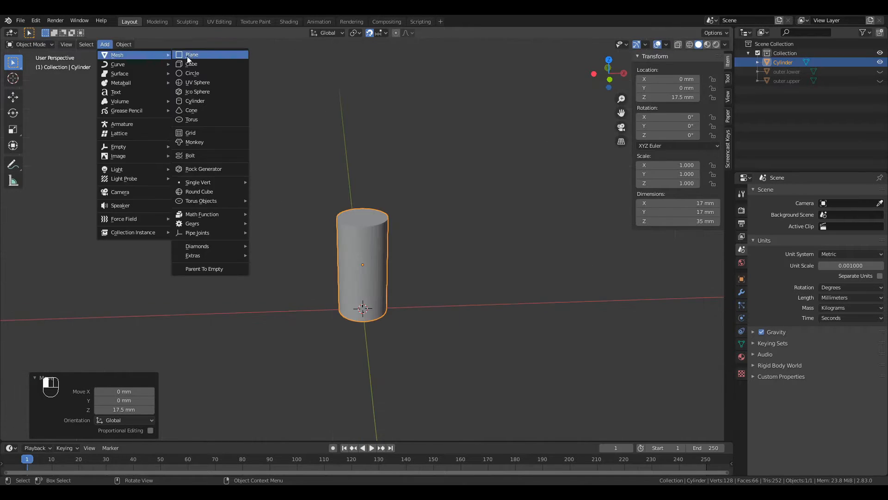
left_click(187, 54)
left_click(119, 352)
type("56")
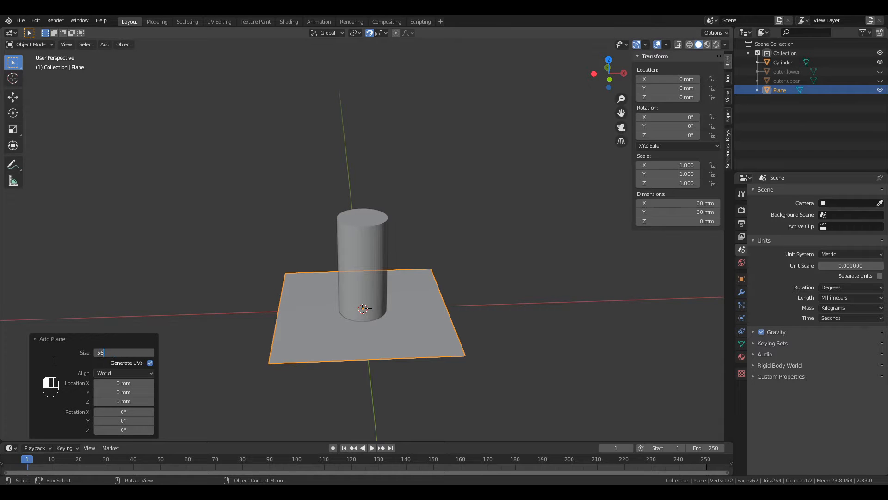
key("Return")
left_click(687, 211)
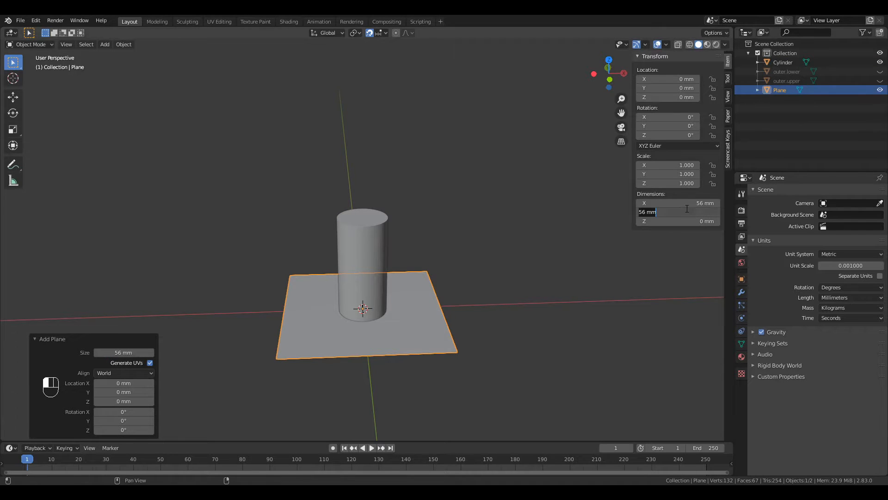
type("13")
key("Return")
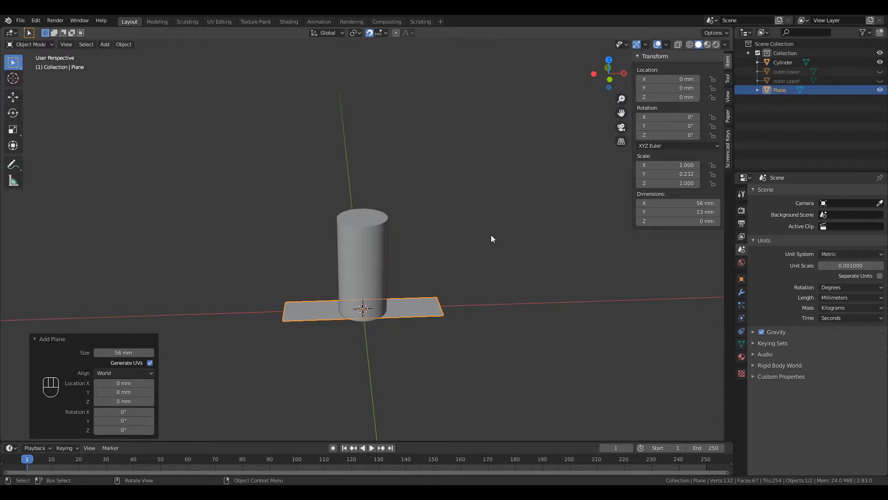
Move the plane up 35 mm to the top of the inner cylinder
key("KP_1")
key("g")
left_click(489, 135)
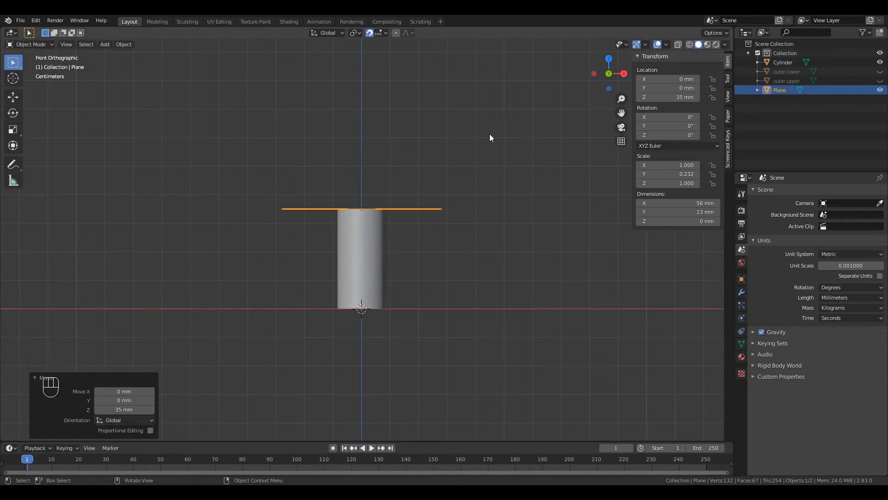
Show outer.upper for comparison and reduce the plane's Y dimension, first to 12 mm and finally to 10 mm
left_click(880, 81)
middle_click_drag(362, 263, 387, 240)
scroll(364, 269, "up", 4)
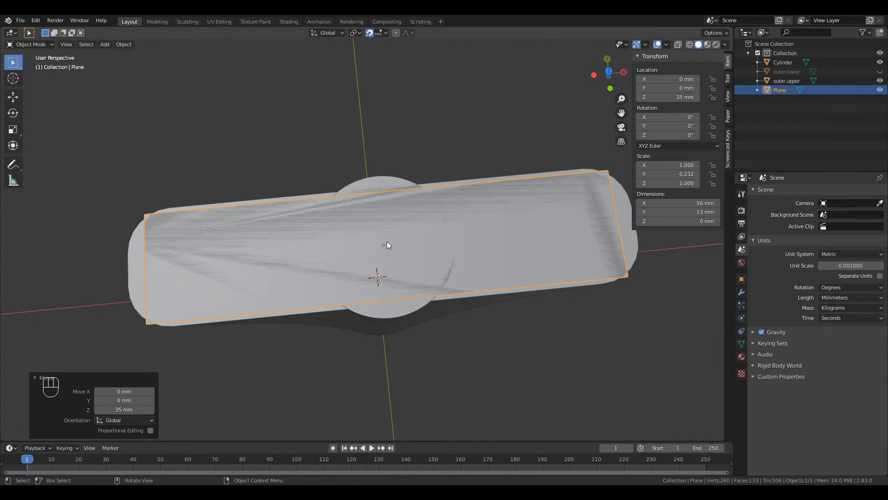
left_click(663, 212)
key("Escape")
key("KP_7")
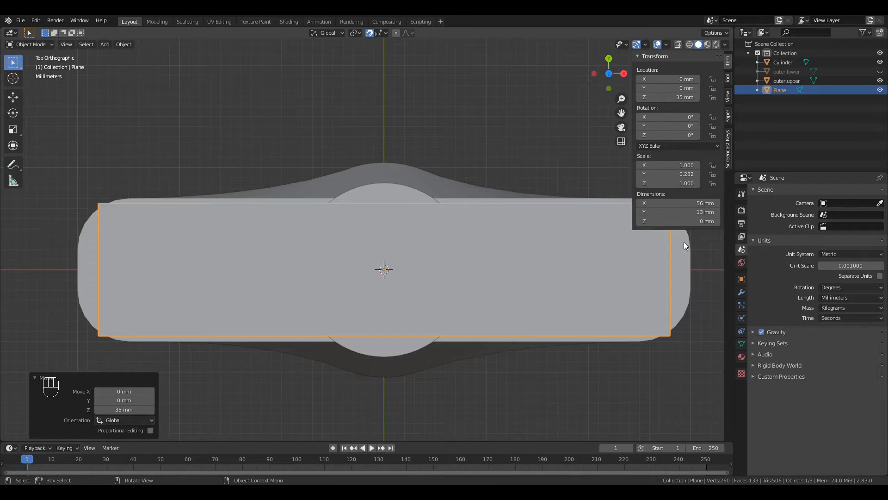
left_click(683, 208)
type("12")
key("Return")
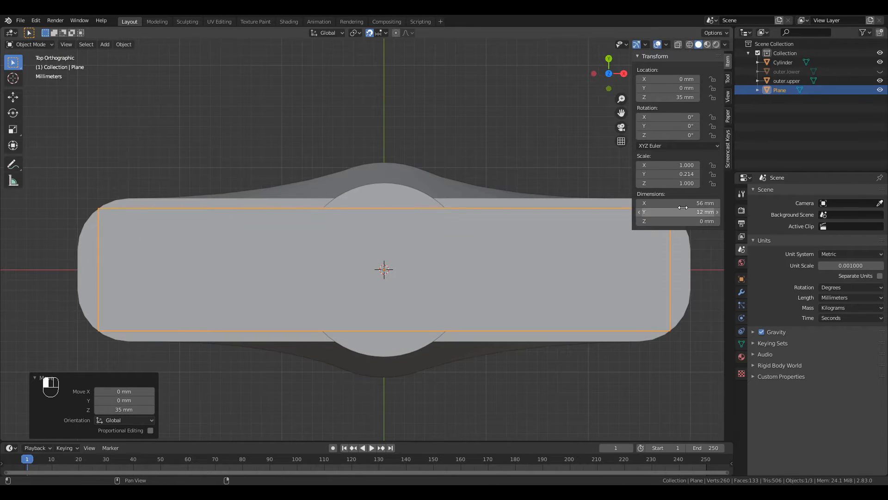
left_click(683, 208)
type("10")
key("Return")
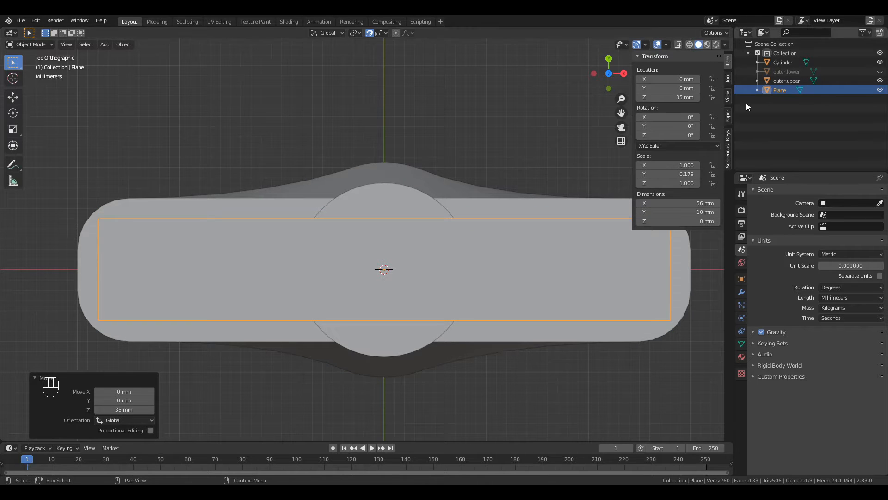
Hide outer.upper and extrude the plane 35 mm downward into a block
left_click(880, 81)
middle_click_drag(299, 274, 298, 193)
scroll(298, 193, "down", 2)
key("Tab")
type("e")
type("-35")
key("Return")
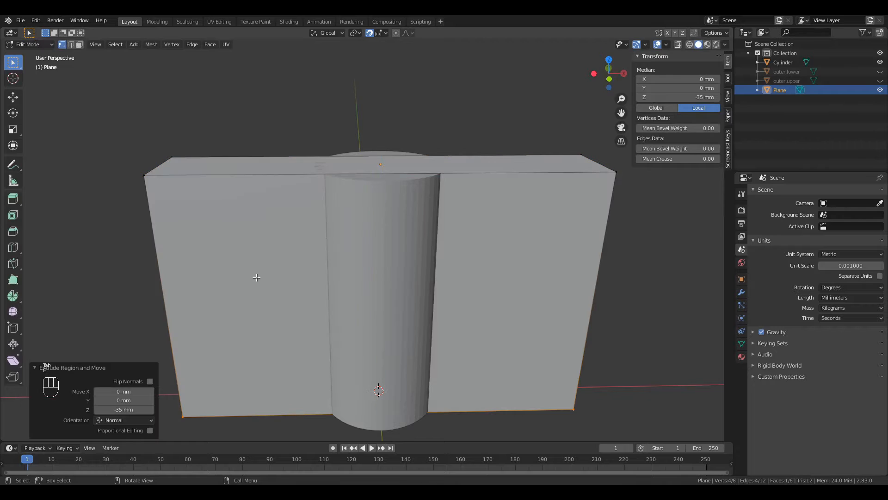
key("Tab")
Apply the scale of the 56 by 10 mm block
middle_click_drag(196, 240, 216, 259)
left_click(124, 44)
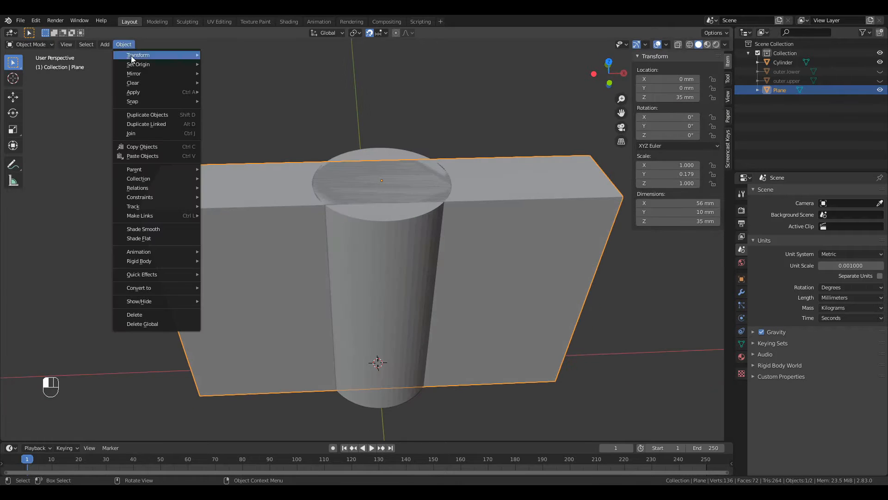
mouse_move(139, 90)
left_click(248, 111)
Show outer.upper for comparison and bevel the block's four vertical corner edges by 3 mm
key("Tab")
key("2")
left_click(157, 248)
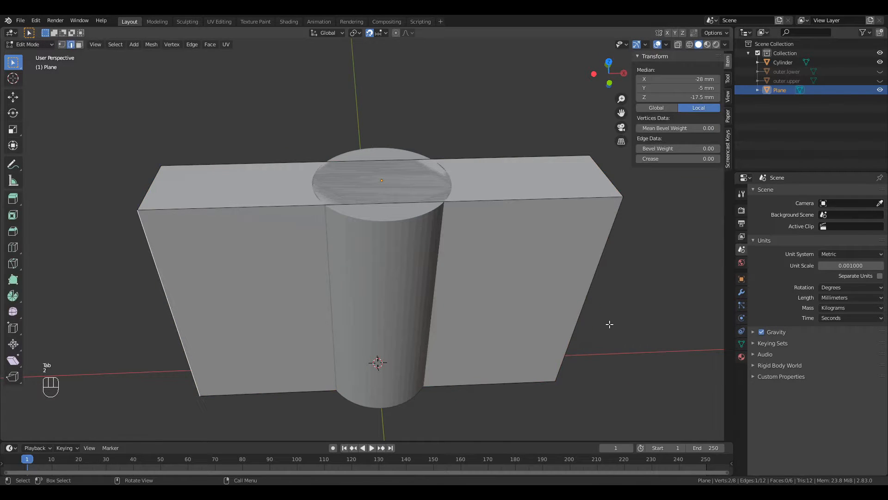
left_click(609, 324, "shift")
middle_click_drag(229, 340, 373, 334)
left_click(422, 333, "shift")
left_click(313, 166, "shift")
middle_click_drag(313, 166, 372, 258)
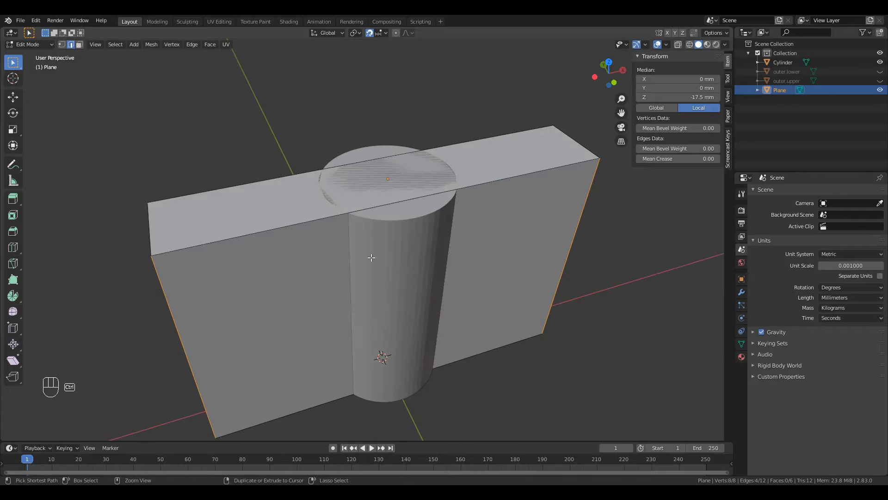
left_click(880, 81)
key("KP_7")
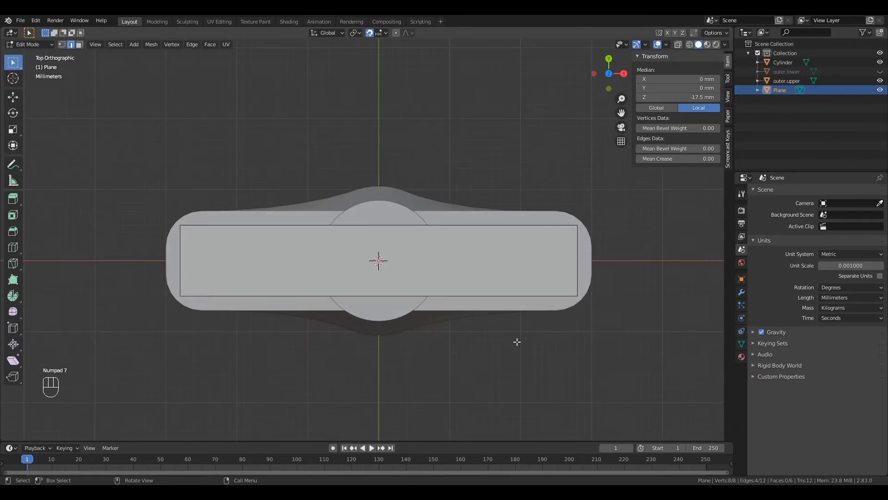
key("ctrl+b")
scroll(527, 348, "up", 7)
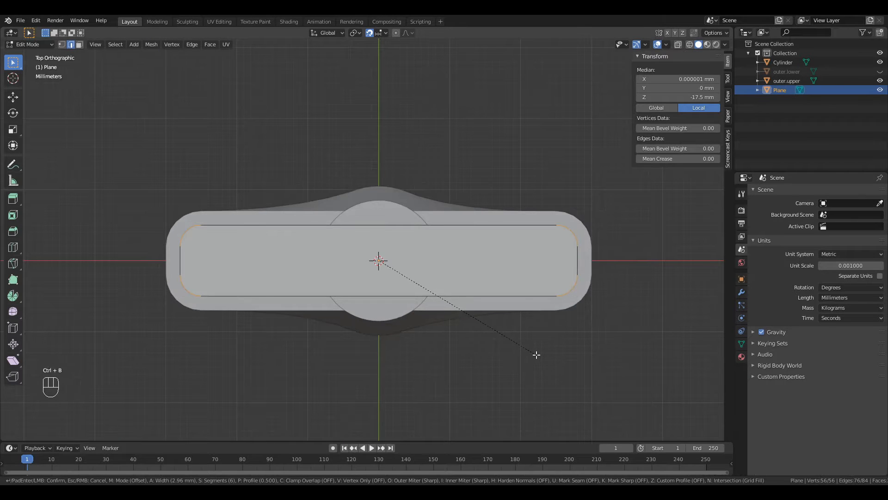
type("3")
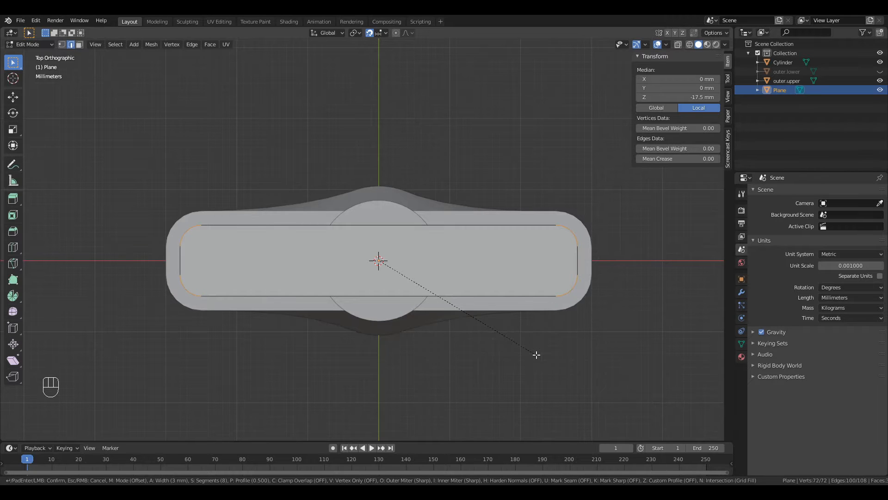
key("BackSpace")
type("4")
key("Return")
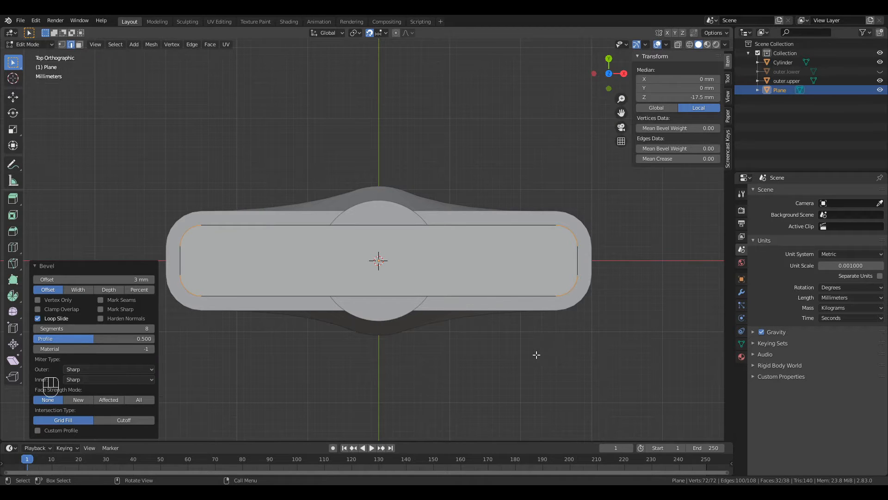
Set the corner bevel to 6 segments
left_click(111, 328)
key("Return")
left_click(276, 227)
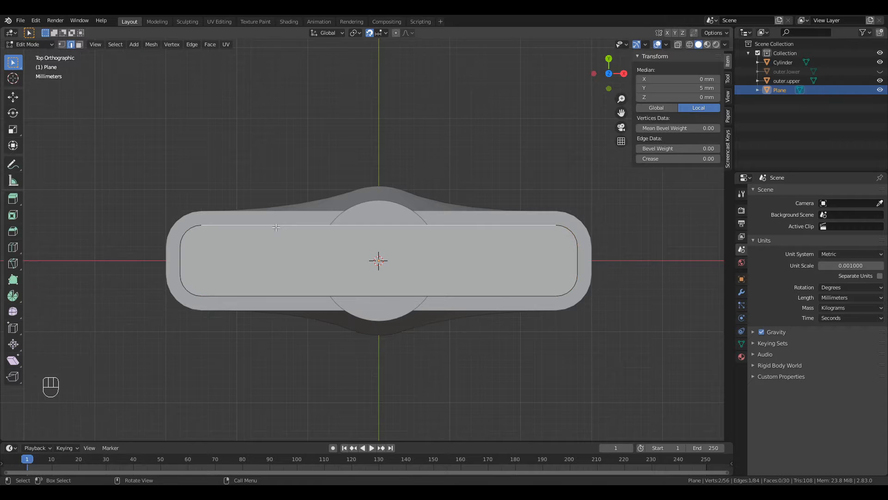
Delete the vertices of the rounded block's bottom edge loop
key("1")
middle_click_drag(291, 326, 301, 274)
left_click(259, 388, "alt")
key("x")
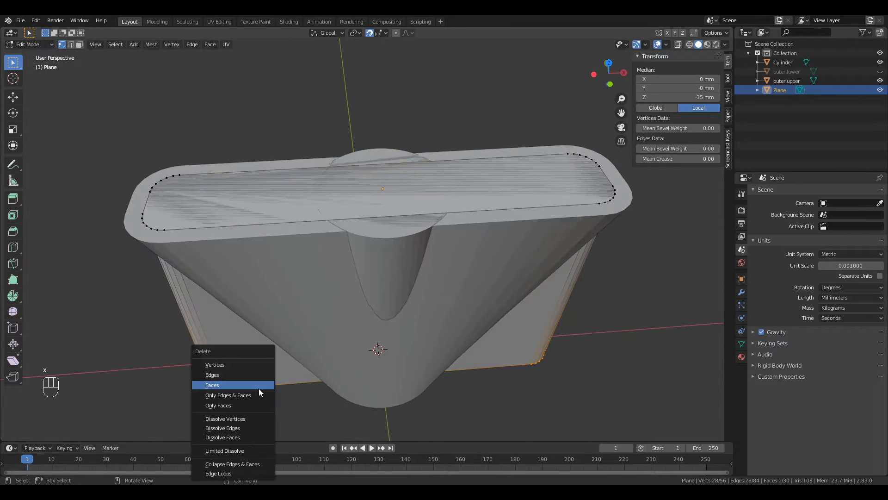
left_click(257, 364)
Subdivide each of the two short straight end edges of the remaining top face with one cut
left_click(202, 176, "alt")
left_click(143, 249)
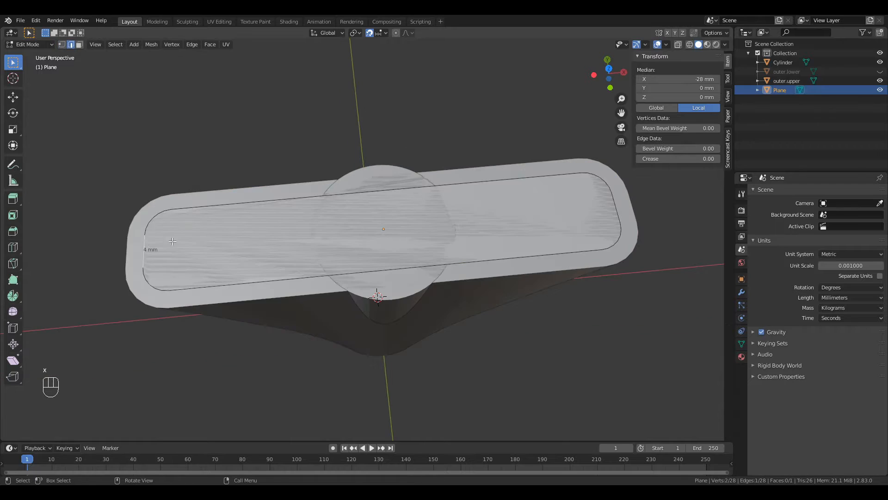
right_click(144, 245)
left_click(142, 222)
left_click(615, 205)
right_click(615, 205)
left_click(615, 205)
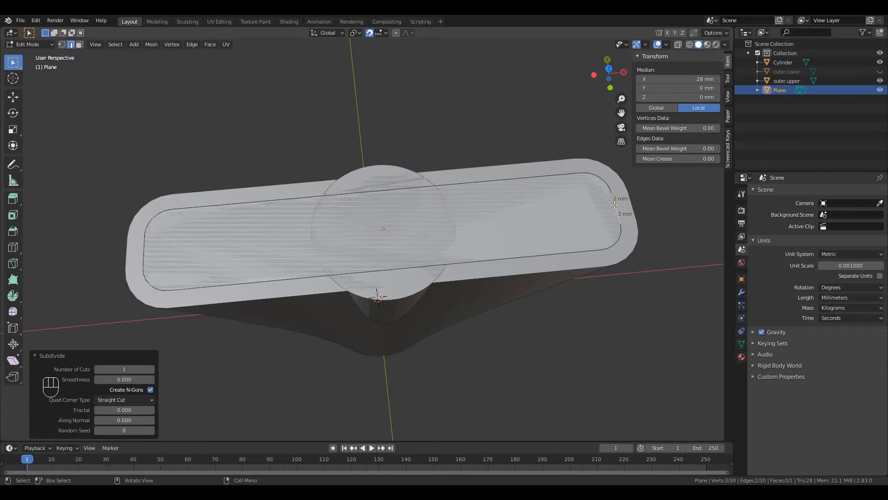
Subdivide each of the top face's two long straight edges with 17 cuts
left_click(493, 183)
right_click(492, 184)
left_click(492, 184)
left_click(116, 367)
type("17")
key("Return")
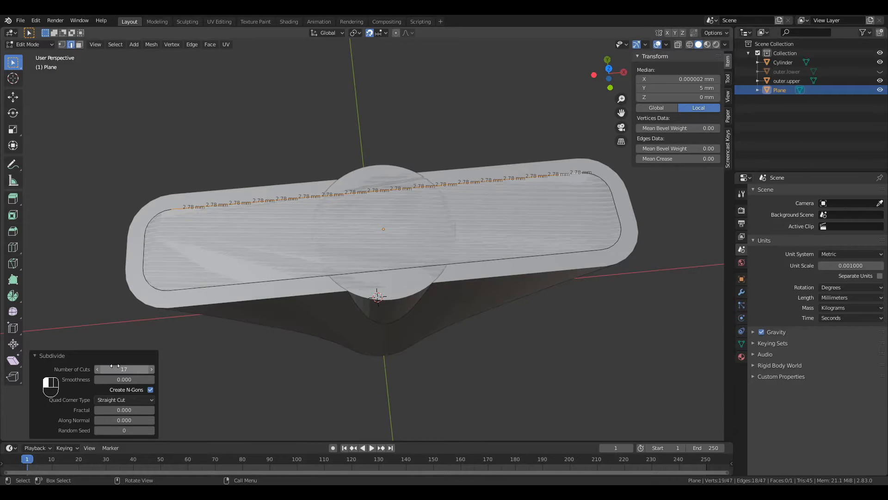
left_click(267, 284)
right_click(267, 284)
left_click(266, 219)
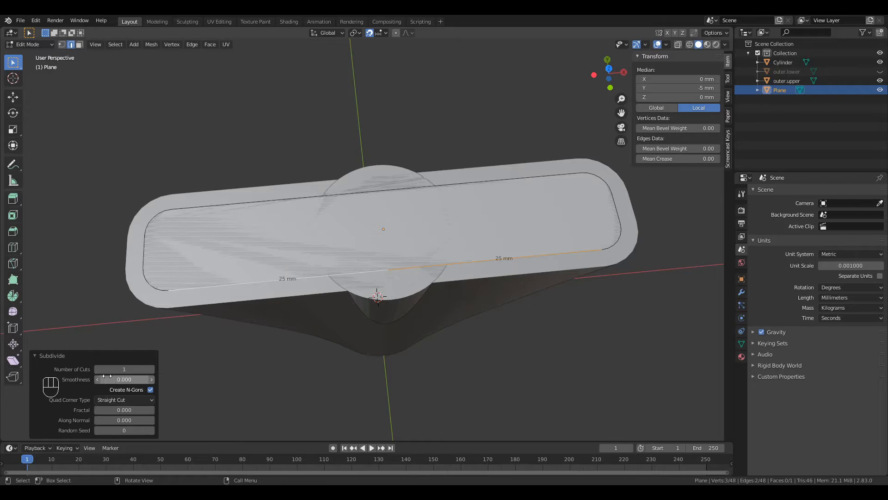
left_click(124, 368)
type("17")
key("Return")
Hide outer.upper, start editing the inner cylinder's mesh and turn off the edge length overlay
middle_click_drag(188, 249, 401, 204)
left_click(401, 204)
key("Tab")
left_click(666, 44)
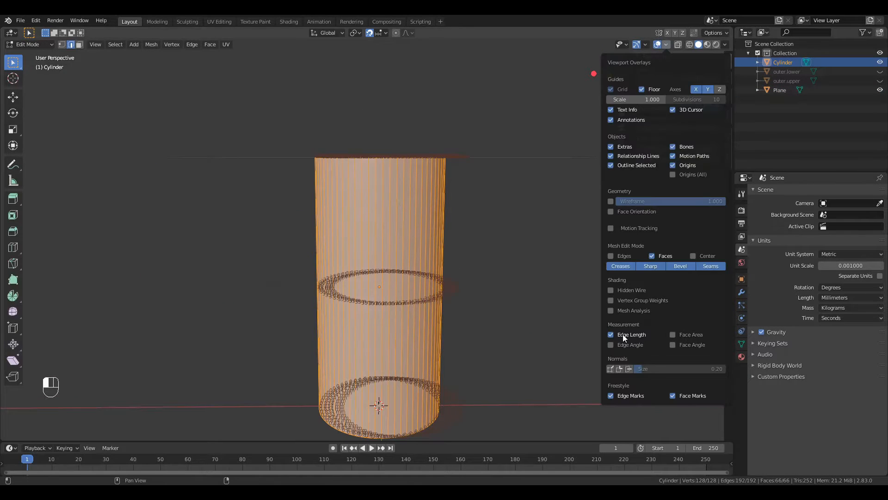
left_click(622, 334)
Delete the vertices of the inner cylinder's top edge loop
middle_click_drag(391, 252, 389, 278)
key("1")
left_click(390, 199, "alt")
key("x")
left_click(390, 199)
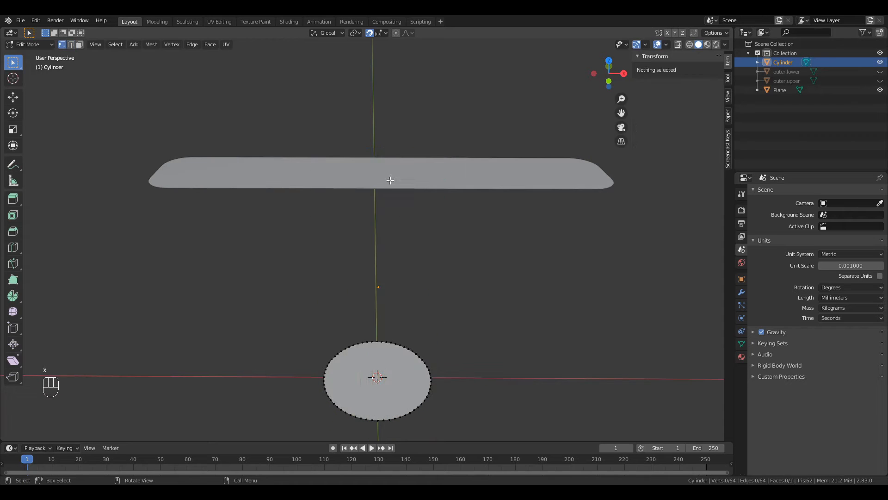
Join the remaining cylinder circle and the rounded plane into one object
key("Tab")
left_click(390, 180)
left_click(386, 366)
left_click(387, 177, "shift")
right_click(387, 176)
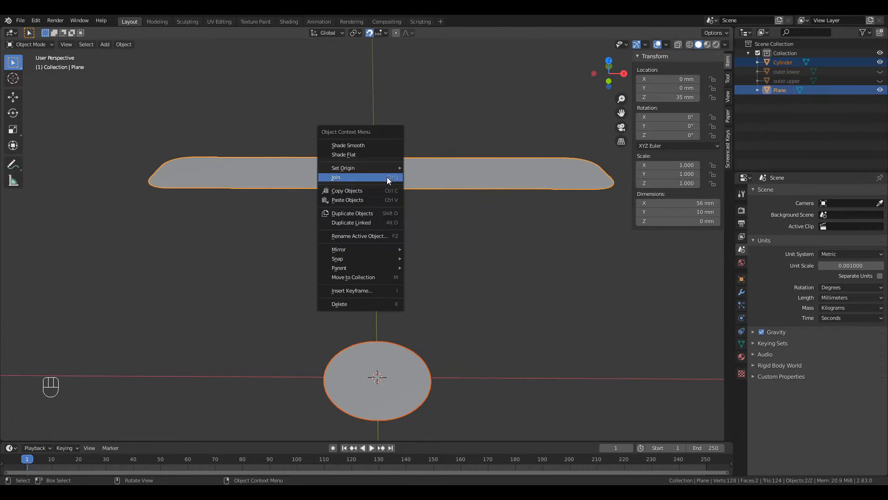
left_click(387, 178)
Bridge the rounded top loop and the circular bottom loop to form the flared inner body
key("Tab")
left_click(391, 160, "alt")
left_click(399, 345, "alt+shift")
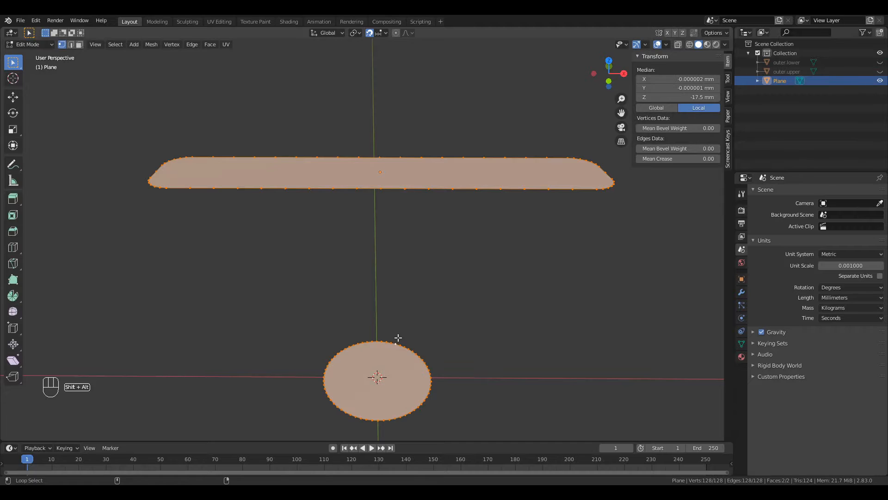
left_click(191, 45)
left_click(203, 72)
middle_click_drag(231, 116, 307, 244)
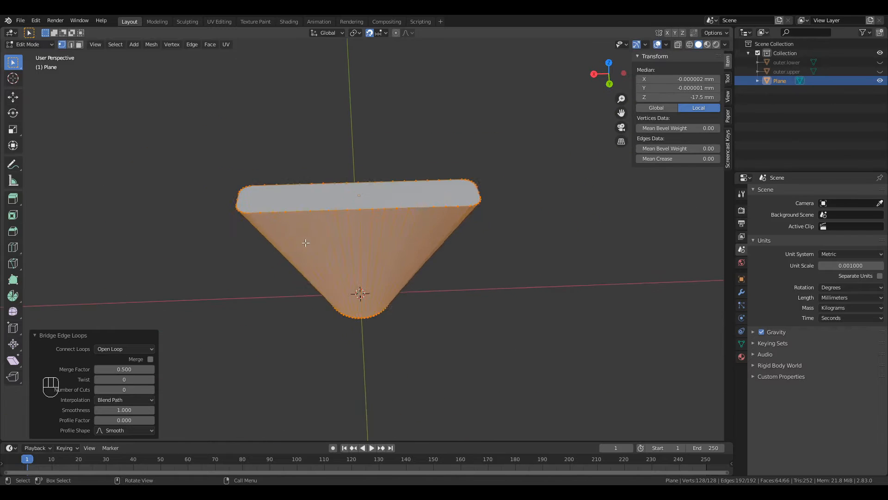
Show outer.upper for comparison and rename the flared inner body as inner.upper
key("Tab")
left_click(880, 71)
middle_click_drag(430, 218, 363, 343)
double_click(780, 81)
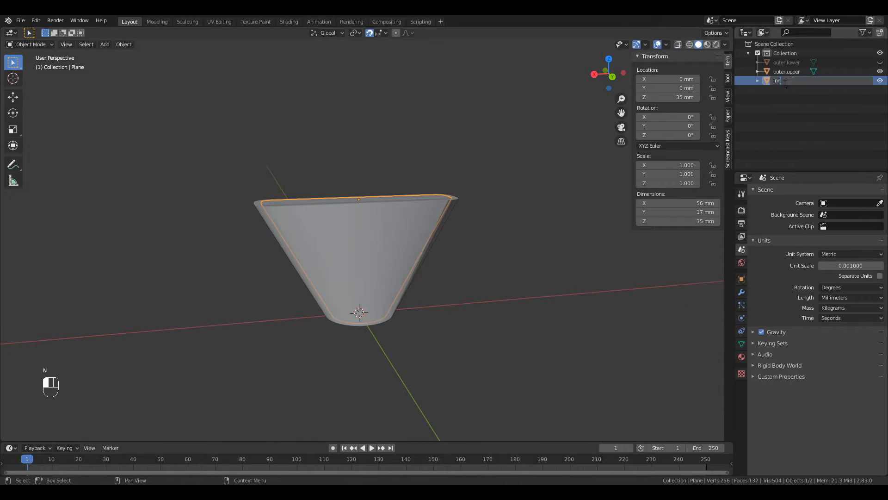
type("inner.upper")
key("Return")
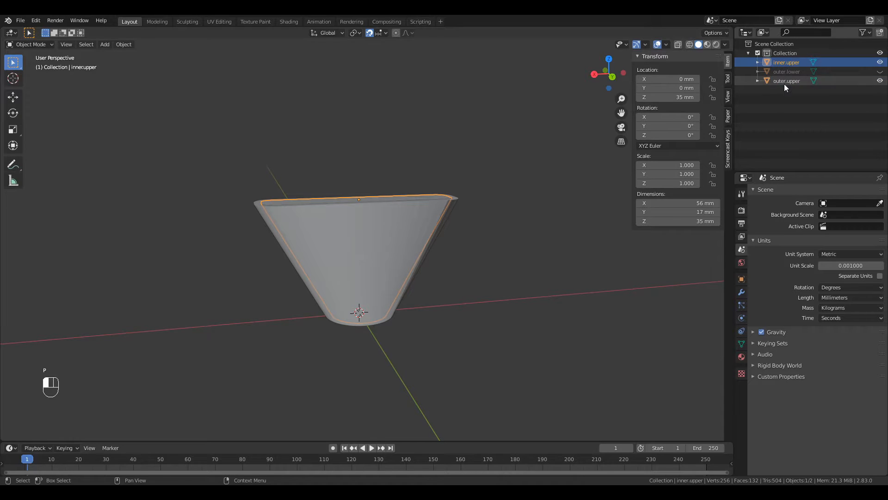
Add a 64-vertex cylinder with an 8.5 mm radius and 35 mm depth, and move it 17.5 mm down
left_click(105, 44)
left_click(212, 107)
key("KP_1")
key("g")
key("z")
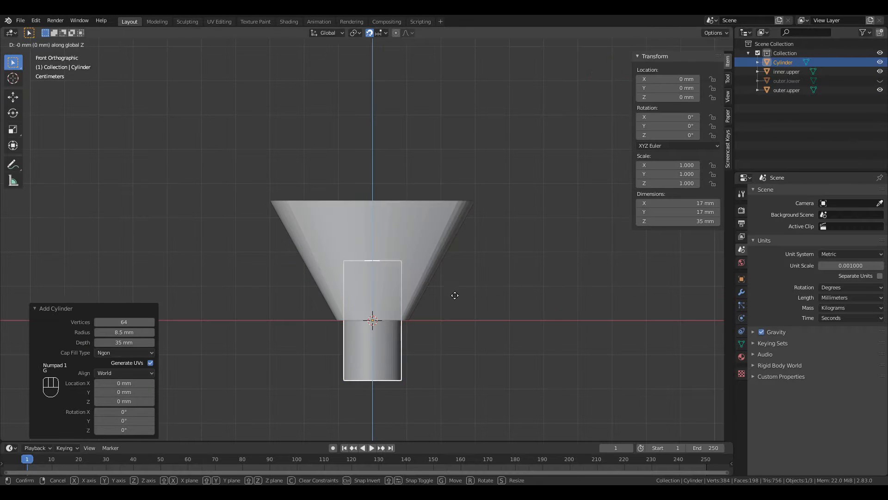
type("-17.5")
key("Return")
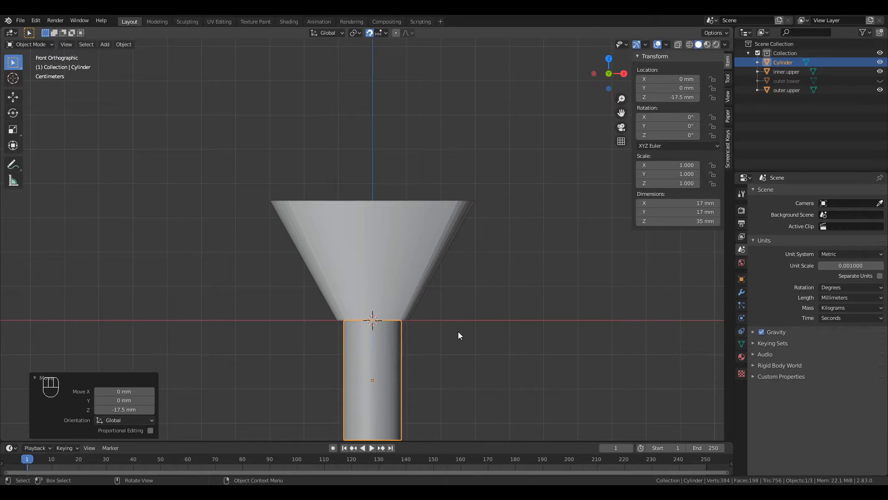
Rename the new cylinder as inner.lower and save the file
double_click(783, 62)
type("inner.lower")
key("Return")
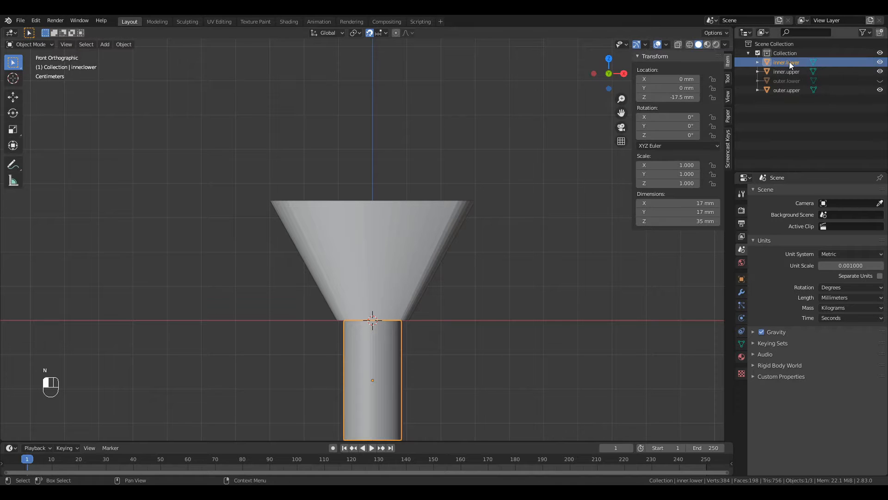
key("ctrl+s")
Hide all four inner and outer shapes
middle_click_drag(470, 226, 377, 176)
scroll(377, 173, "down", 2)
left_click(880, 72)
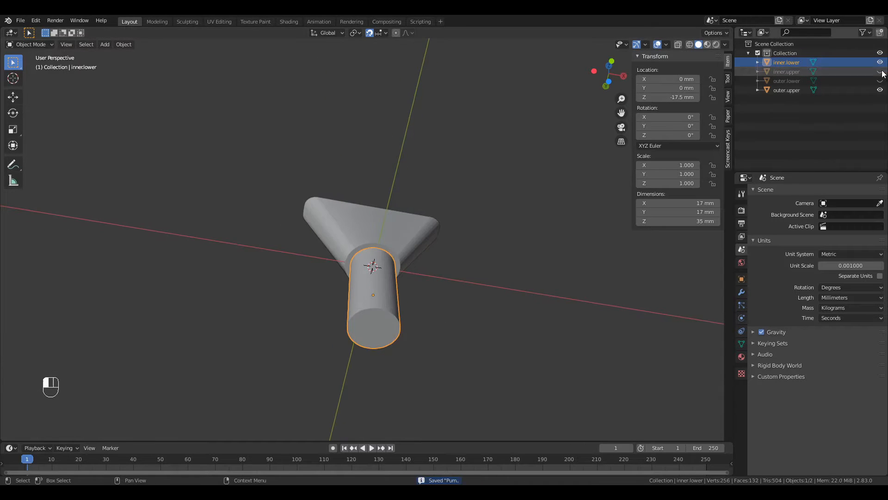
left_click(881, 63)
left_click(880, 81)
middle_click_drag(337, 226, 279, 287)
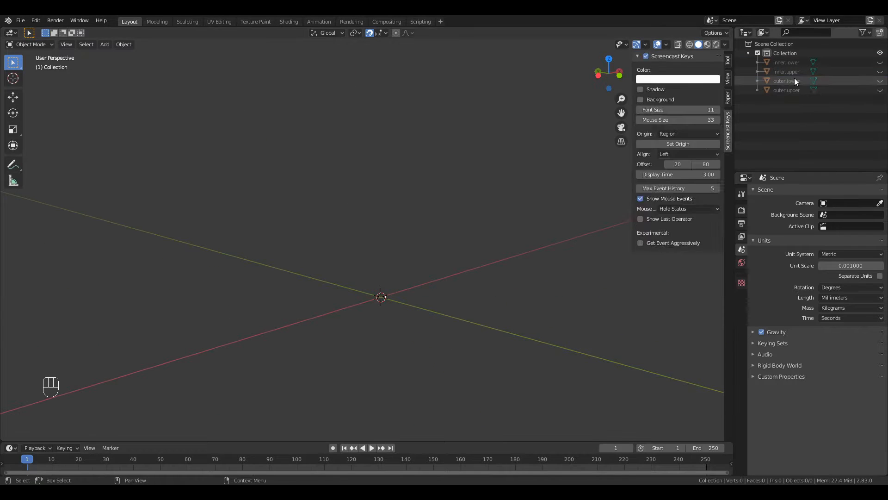
left_click(797, 90)
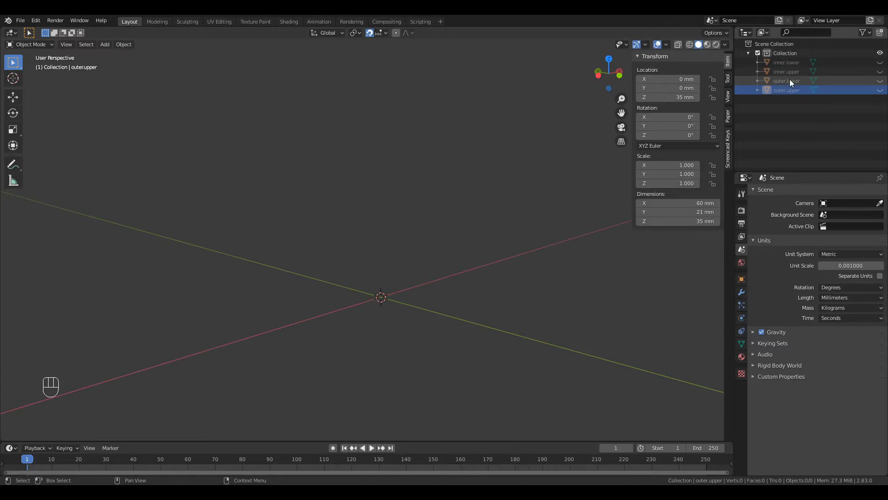
Search the add-on preferences for "bolt" and check that the BoltFactory add-on is enabled
left_click(35, 21)
left_click(68, 153)
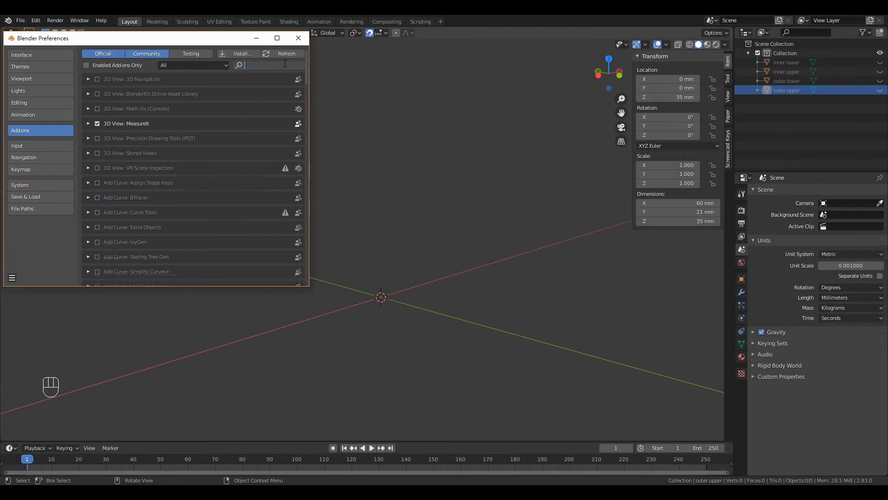
left_click(285, 64)
type("bolt")
key("Return")
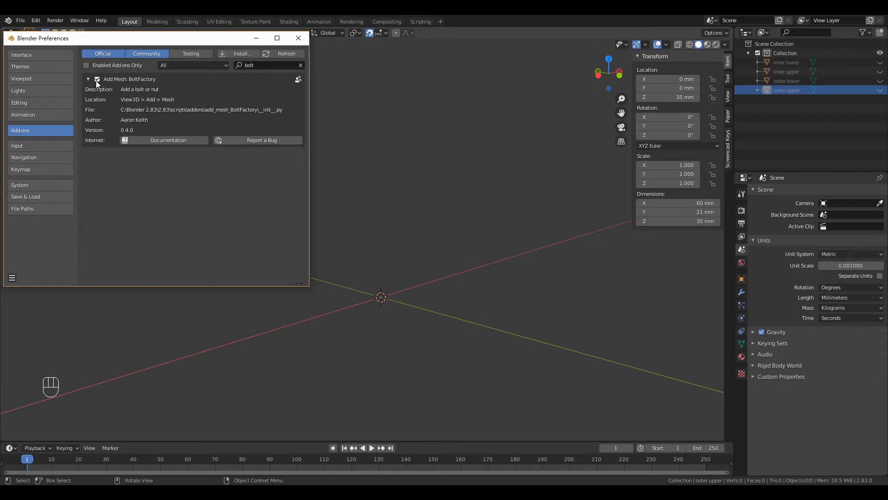
left_click(301, 41)
Add a hex-head bolt with 25 mm thread length, 21 mm major and 18 mm minor diameter, 1.8 mm pitch and div count 64
left_click(105, 44)
mouse_move(113, 55)
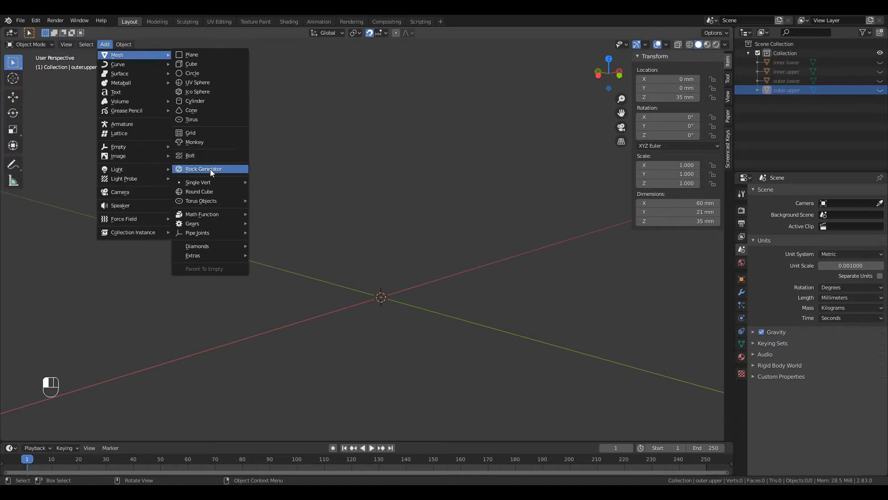
left_click(181, 157)
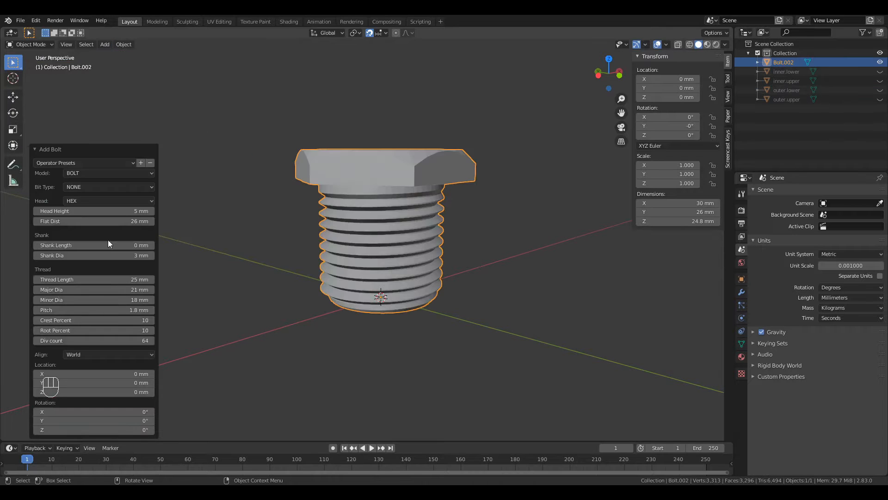
key("Return")
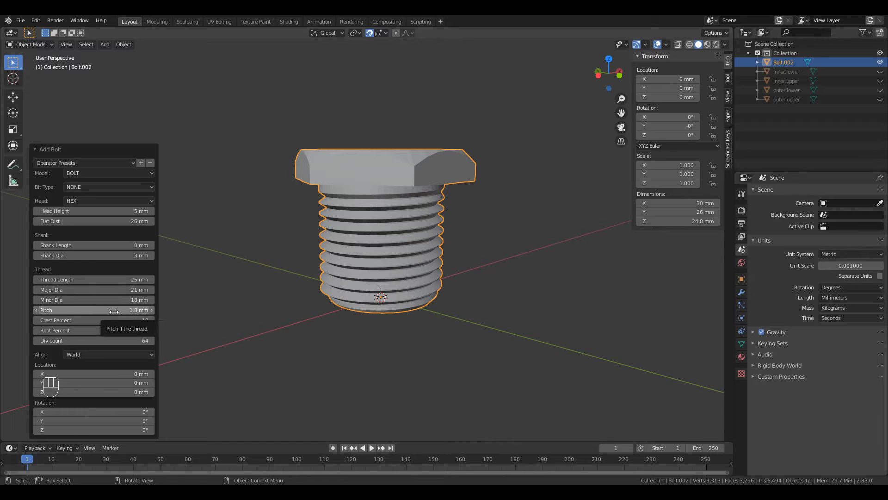
left_click(126, 340)
key("Return")
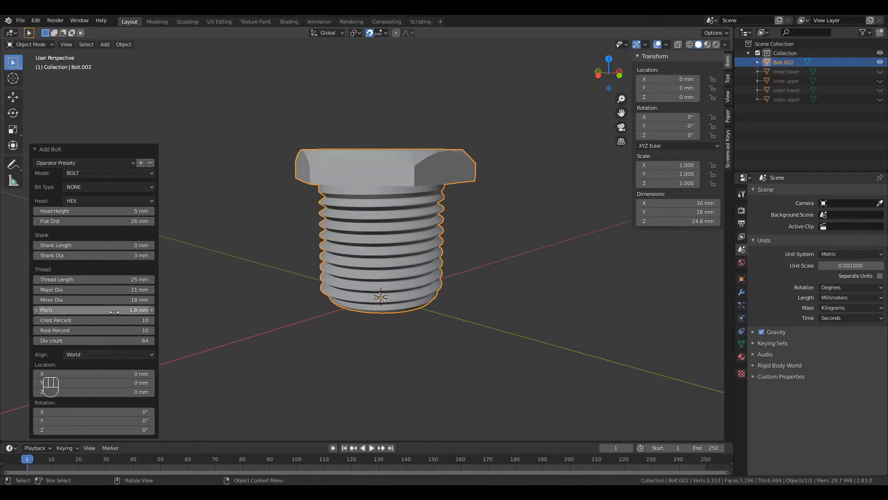
left_click(112, 287)
key("Return")
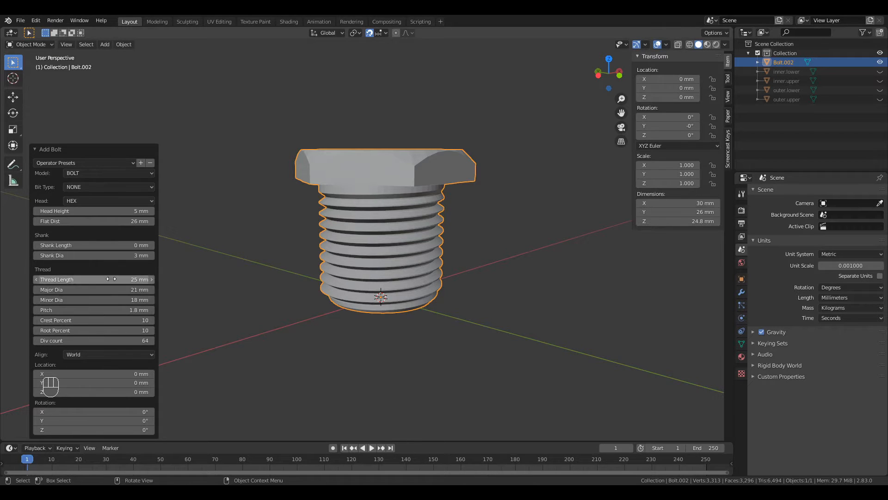
left_click(112, 279)
key("Return")
left_click(187, 170)
Show outer.lower, try shifting the bolt along Z to compare it with the cylinder, and hide outer.lower again
key("KP_1")
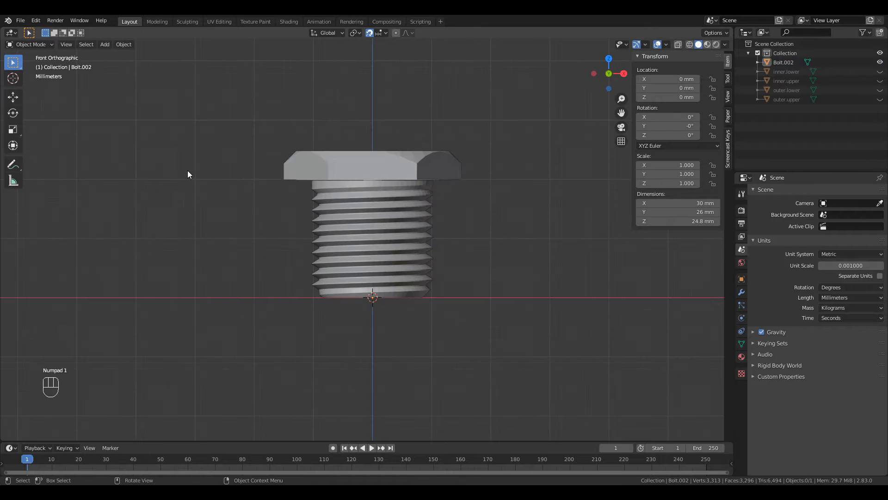
left_click(880, 90)
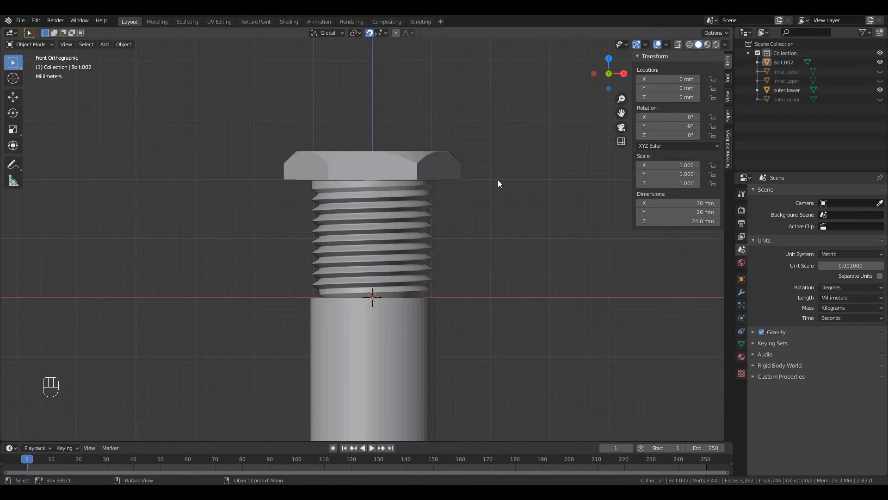
scroll(498, 180, "down", 3)
left_click(365, 167)
key("g")
key("z")
middle_click_drag(353, 212, 387, 287, "shift")
left_click(365, 167)
left_click(259, 184)
scroll(396, 189, "up", 6)
left_click(880, 90)
left_click(403, 147)
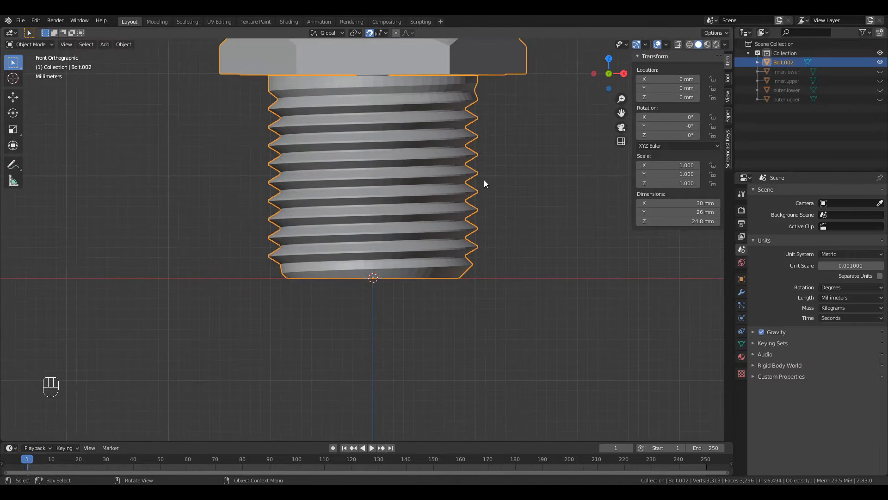
Add a 64-sided mesh cylinder with an 18 mm radius and 40 mm depth
left_click(104, 44)
mouse_move(105, 55)
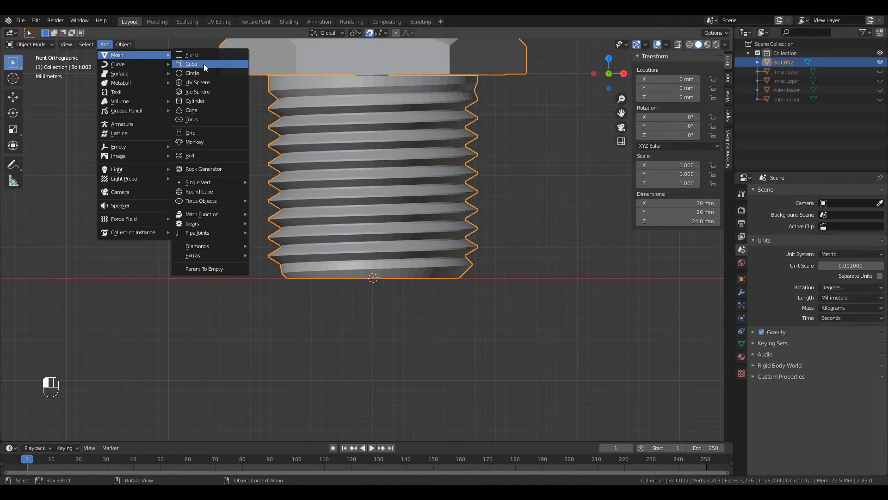
left_click(199, 101)
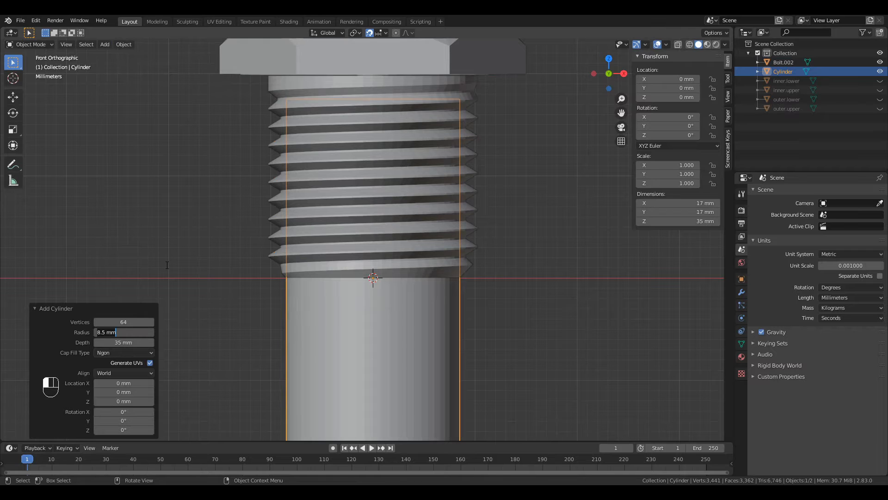
key("ctrl+a")
type("18")
key("Return")
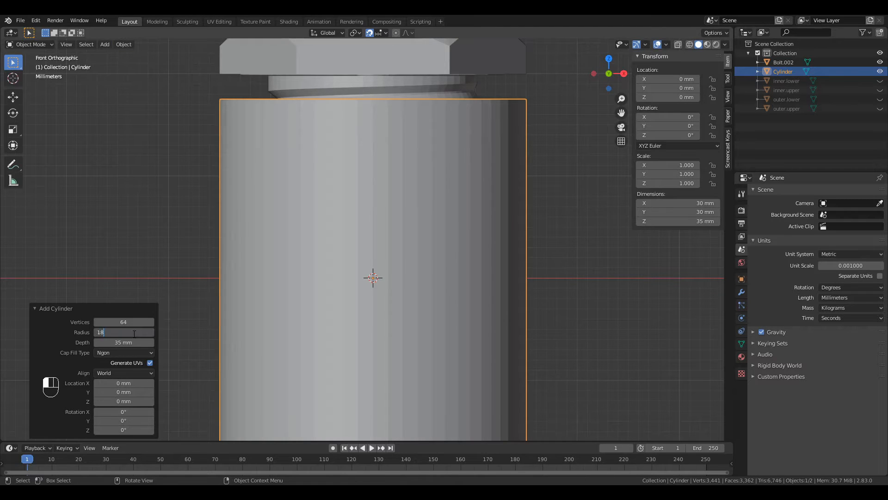
scroll(335, 246, "down", 3)
middle_click_drag(335, 245, 340, 226)
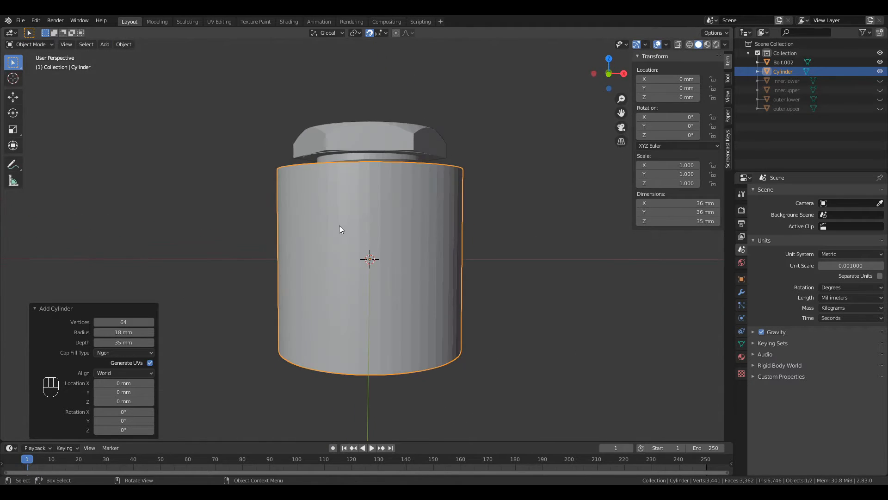
key("Return")
left_click(333, 304)
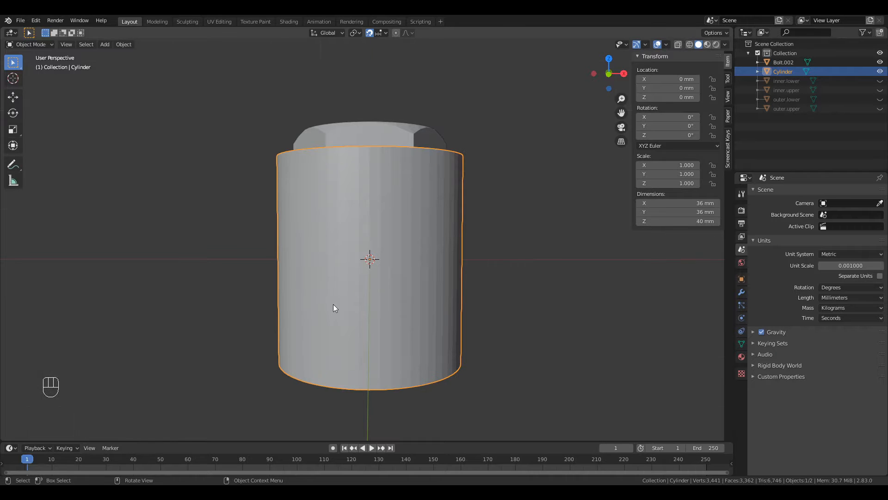
Move the new cylinder up along Z by 20 mm and then by a further 13 mm
key("KP_1")
key("g")
key("z")
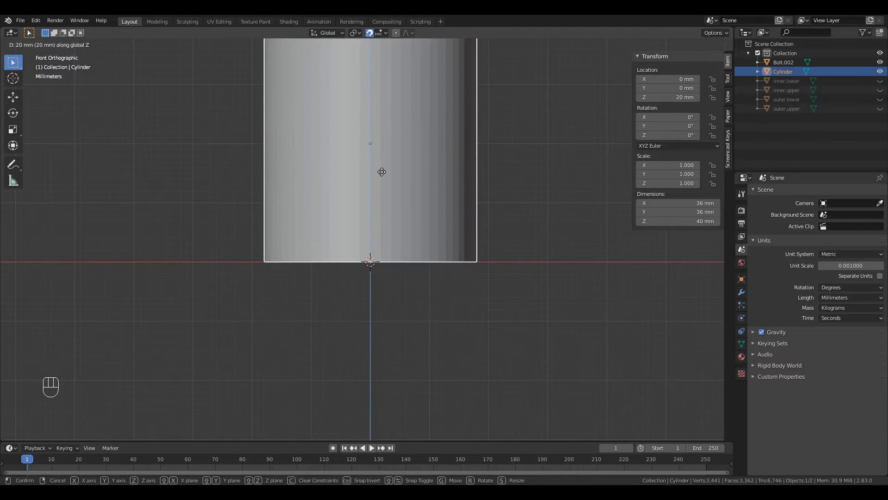
left_click(382, 172)
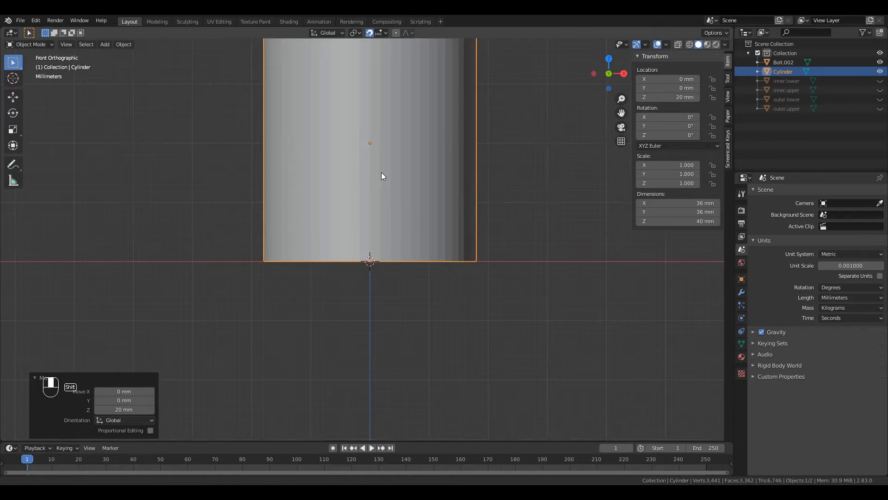
middle_click_drag(381, 172, 364, 309, "shift")
key("g")
key("z")
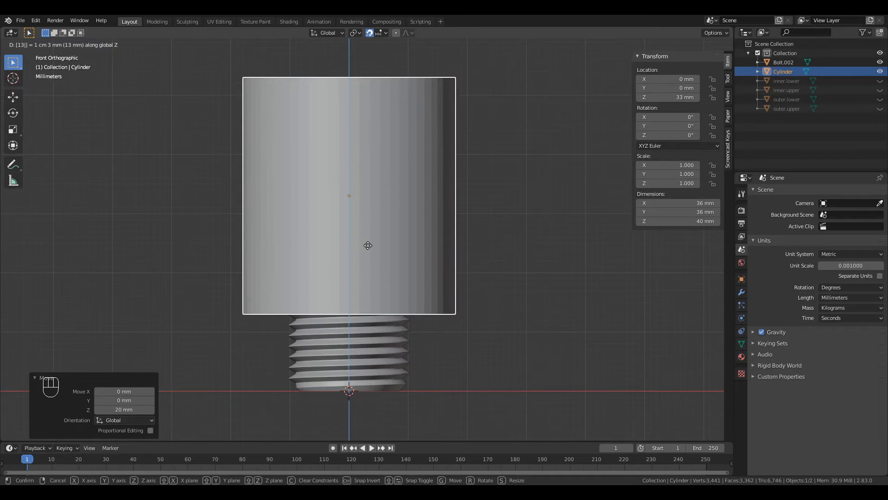
left_click(368, 246)
Add a Boolean modifier to the bolt, set to Difference with the new cylinder as its object
middle_click_drag(367, 245, 502, 348)
left_click(784, 62)
left_click(742, 291)
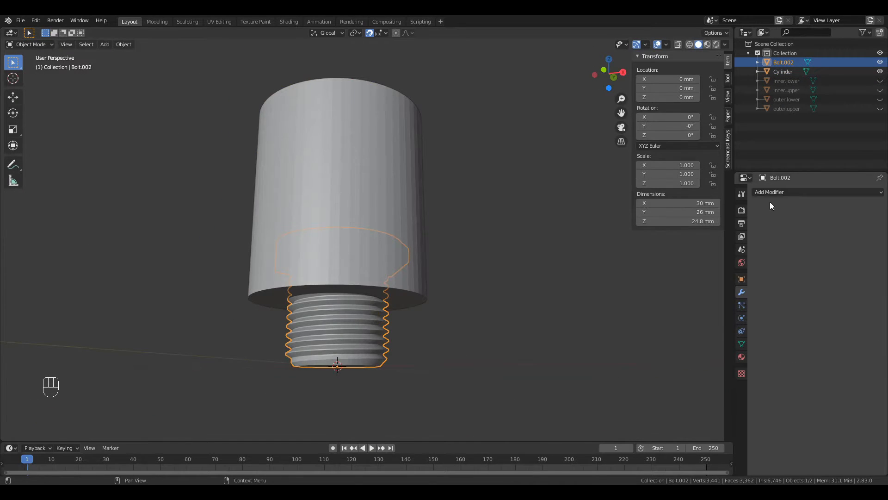
left_click(769, 193)
left_click(706, 233)
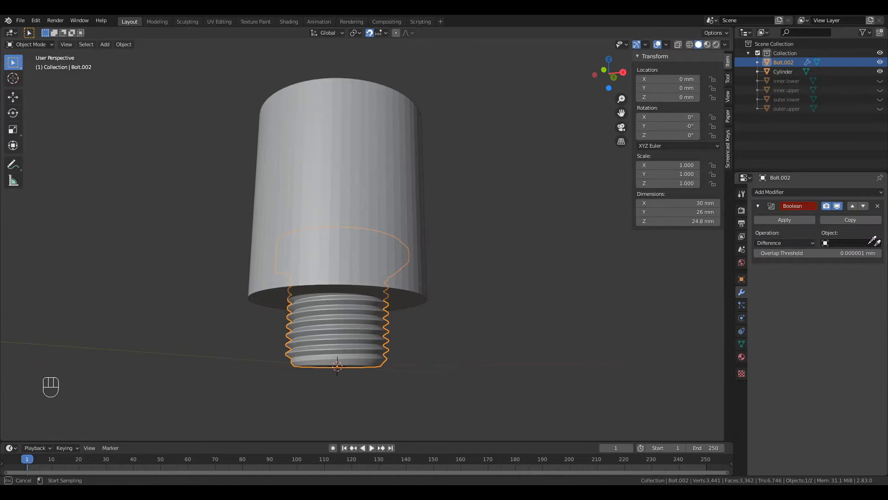
left_click(408, 204)
Hide the cutting cylinder, check the trimmed thread, and apply the bolt's Boolean modifier
left_click(879, 72)
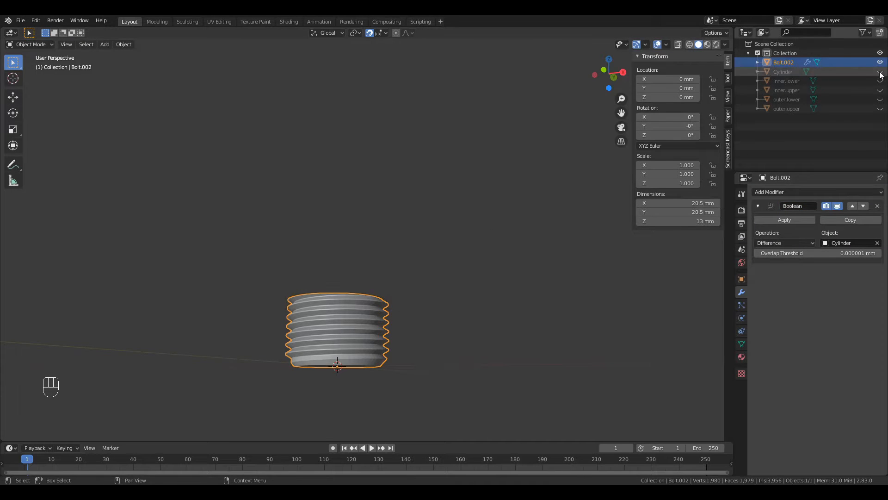
middle_click_drag(555, 361, 424, 316)
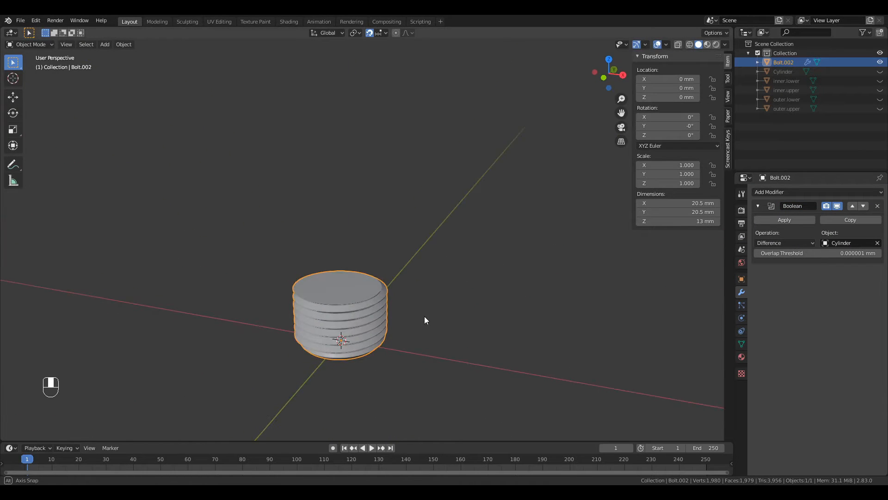
scroll(337, 325, "up", 5)
scroll(338, 325, "down", 5)
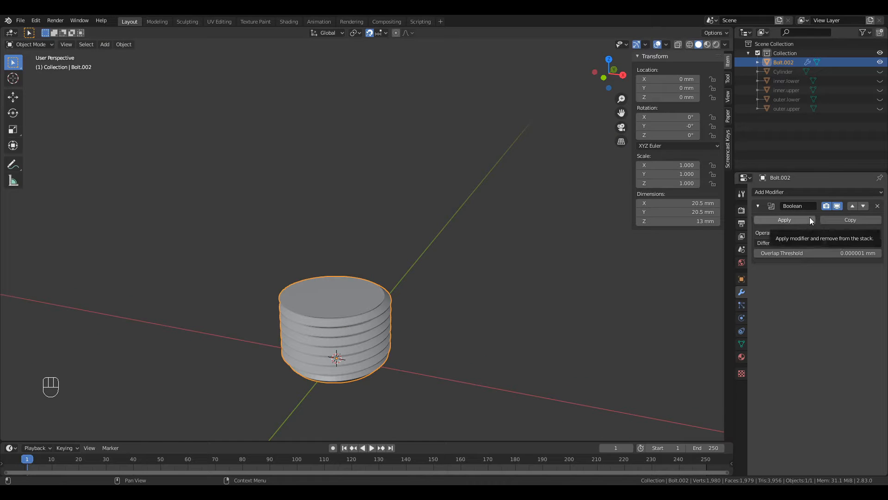
left_click(810, 220)
Show the cutting cylinder again and delete it, keeping the trimmed bolt
key("Tab")
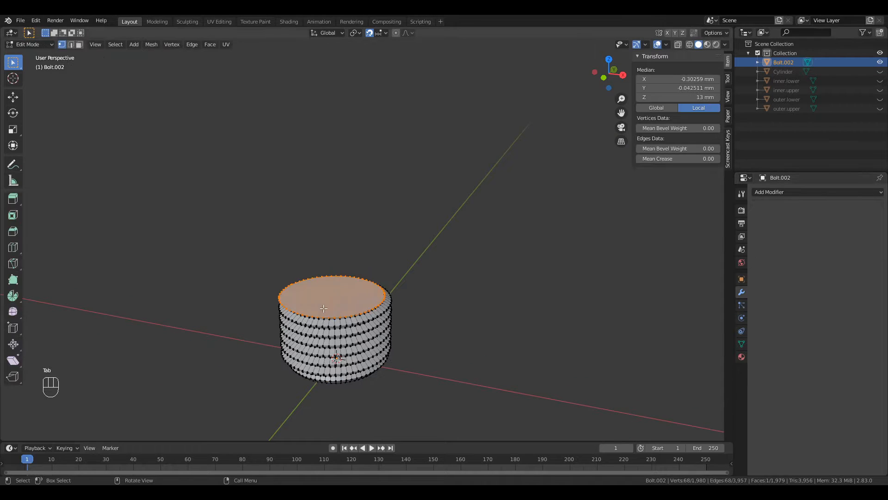
left_click(880, 72)
left_click(783, 71)
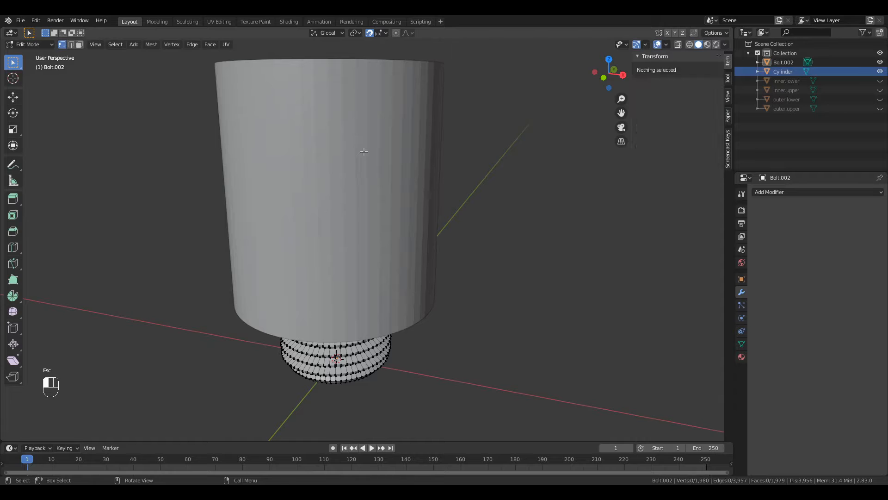
key("x")
left_click(364, 152)
left_click(338, 353)
Put the bolt in Edit Mode, select its whole mesh, and enable Auto Merge in the tool options
key("Tab")
scroll(335, 335, "up", 3)
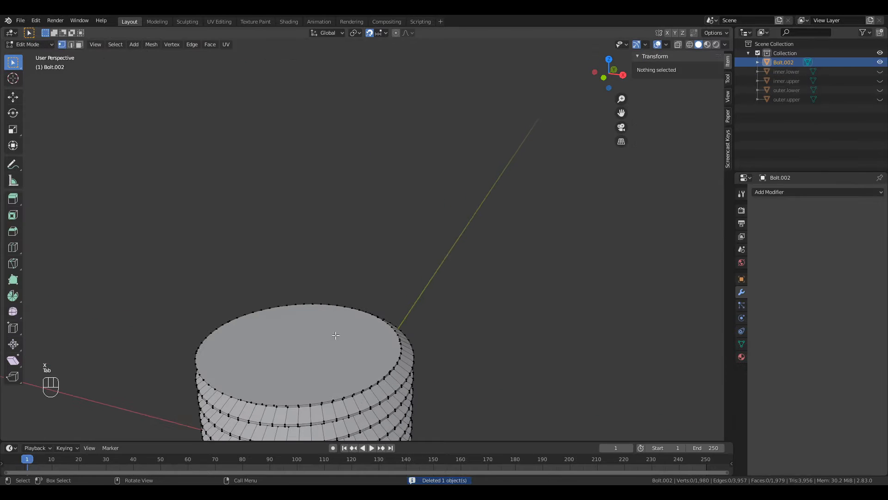
left_click(394, 358, "alt")
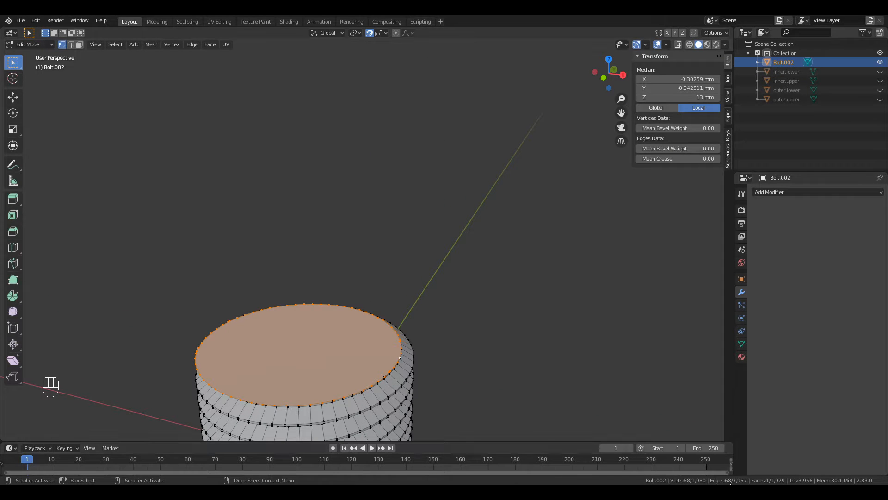
middle_click_drag(382, 319, 462, 164, "shift")
key("a")
left_click(742, 195)
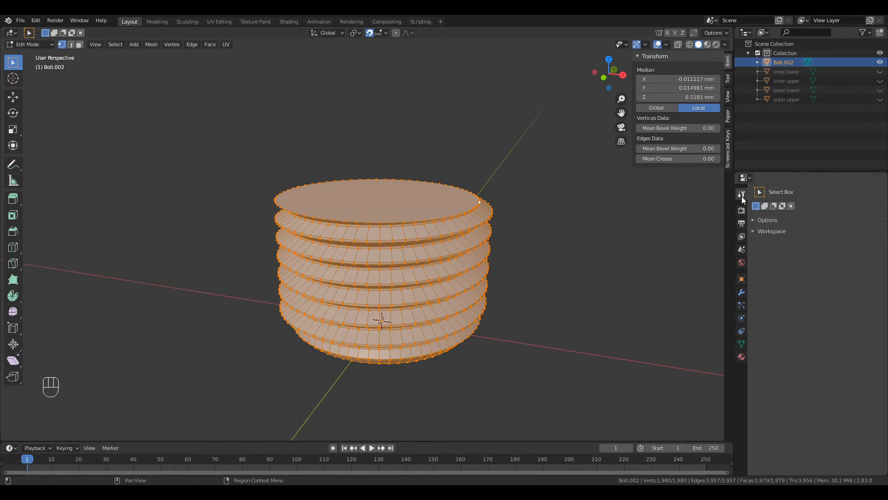
left_click(754, 220)
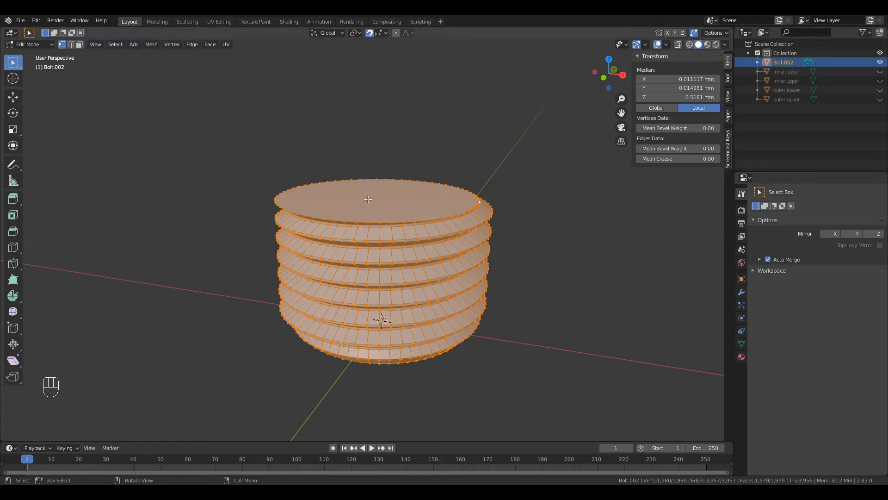
Merge all vertices of the bolt mesh by distance, using a merge distance of 0.01 mm
left_click(344, 215, "alt")
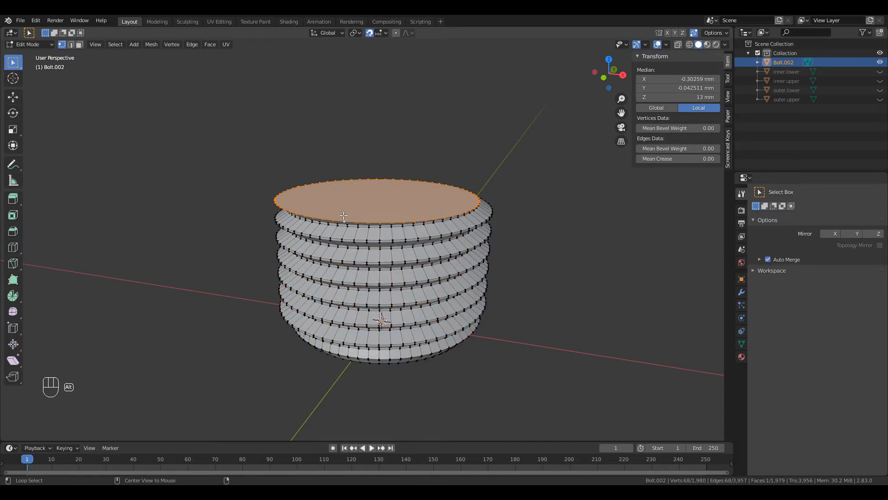
middle_click_drag(343, 216, 379, 251)
scroll(379, 251, "up", 4)
key("a")
right_click(380, 251)
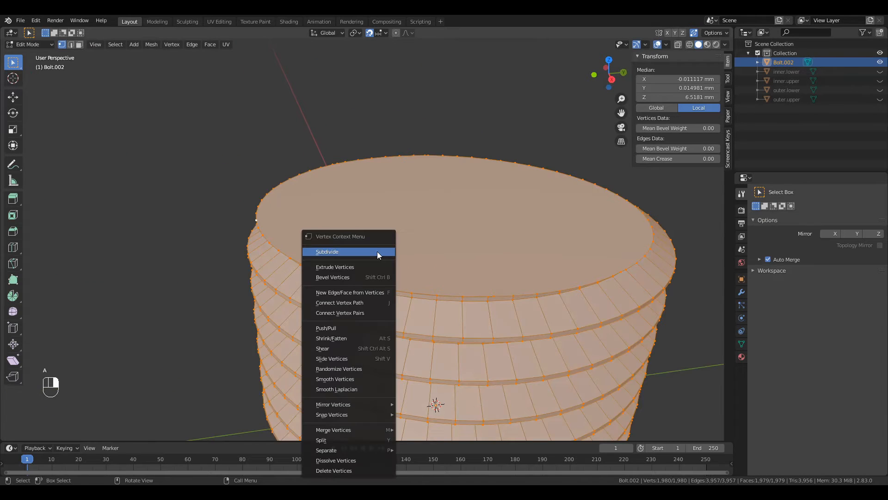
mouse_move(366, 430)
left_click(423, 430)
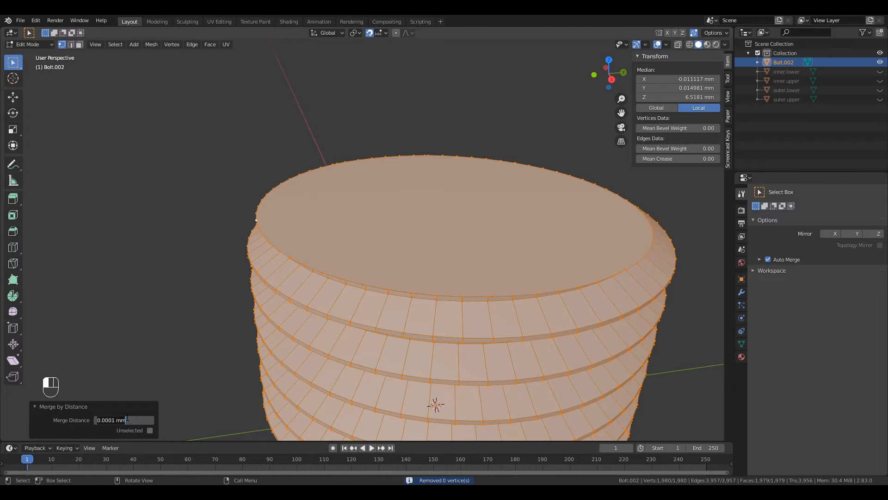
key("Return")
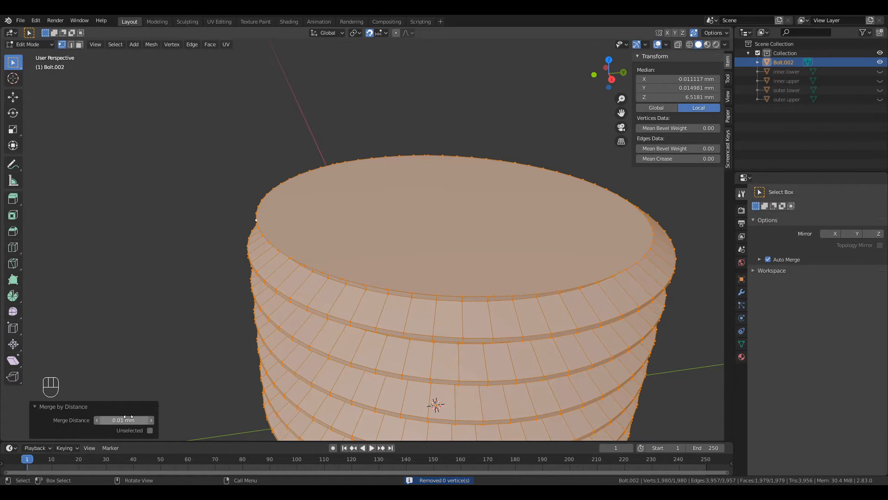
Set the Auto Merge threshold to 0.01 mm
middle_click_drag(398, 314, 381, 286)
scroll(381, 286, "up", 1)
left_click(742, 210)
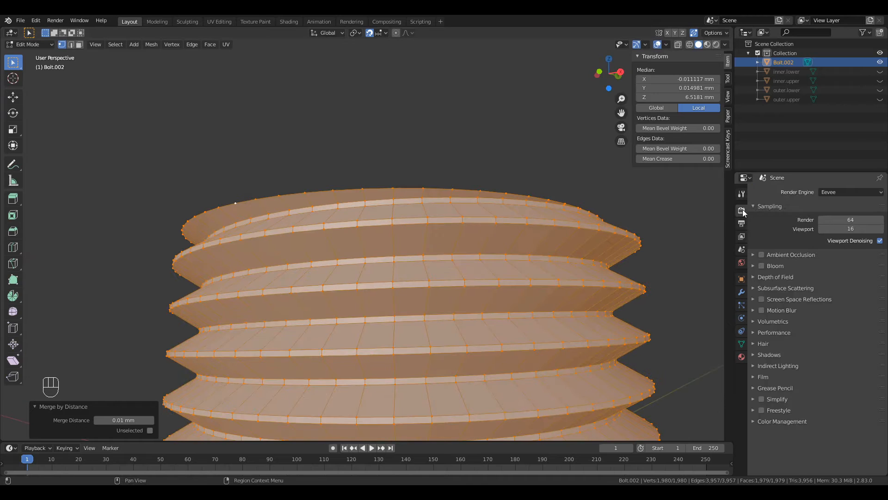
left_click(741, 193)
left_click(759, 260)
left_click(854, 282)
type("0.01")
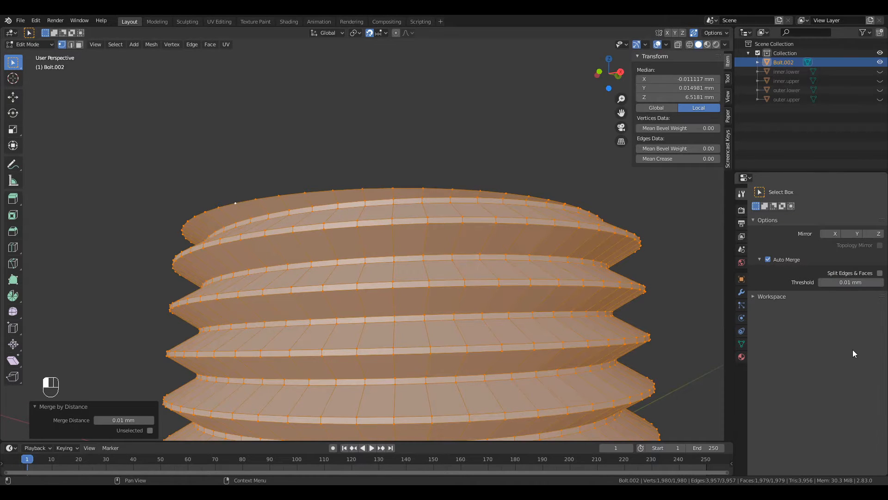
Examine the thread's top rim up close for extra vertices lying near the regular thread vertices
middle_click_drag(349, 241, 437, 206)
left_click(363, 280, "alt")
scroll(437, 174, "up", 2)
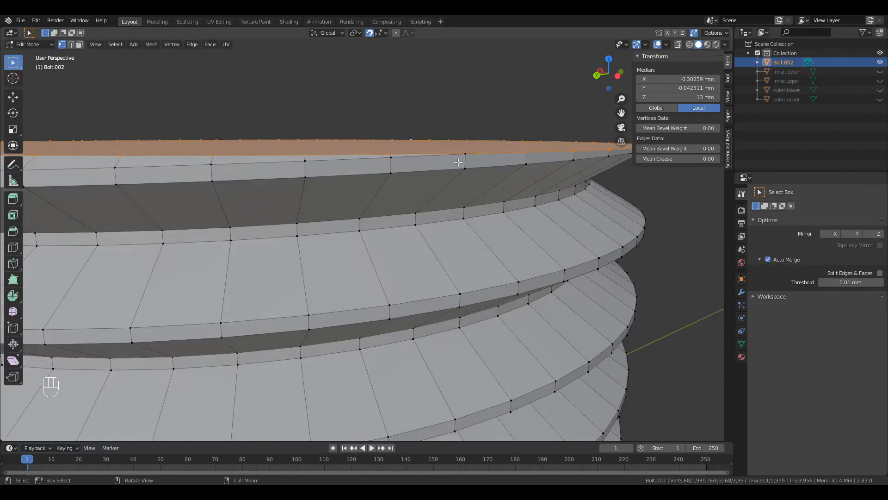
middle_click_drag(461, 159, 396, 246, "shift")
scroll(396, 250, "up", 2)
middle_click_drag(370, 353, 356, 329, "shift")
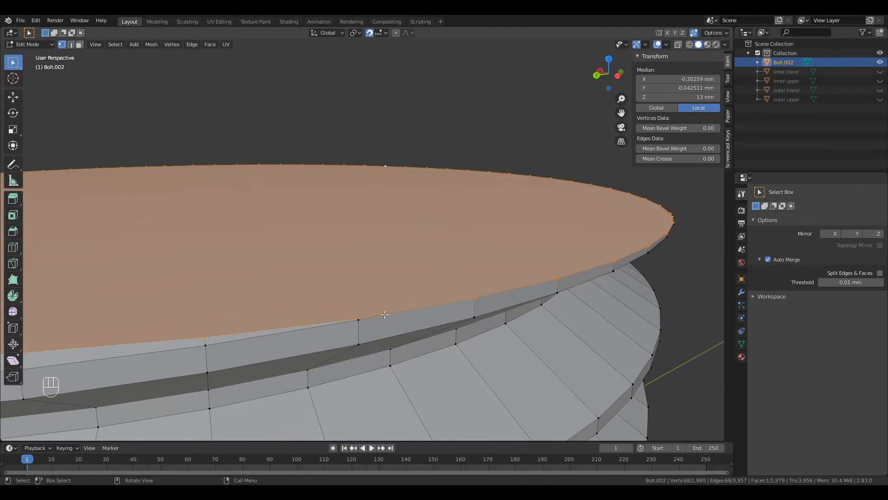
left_click(356, 329)
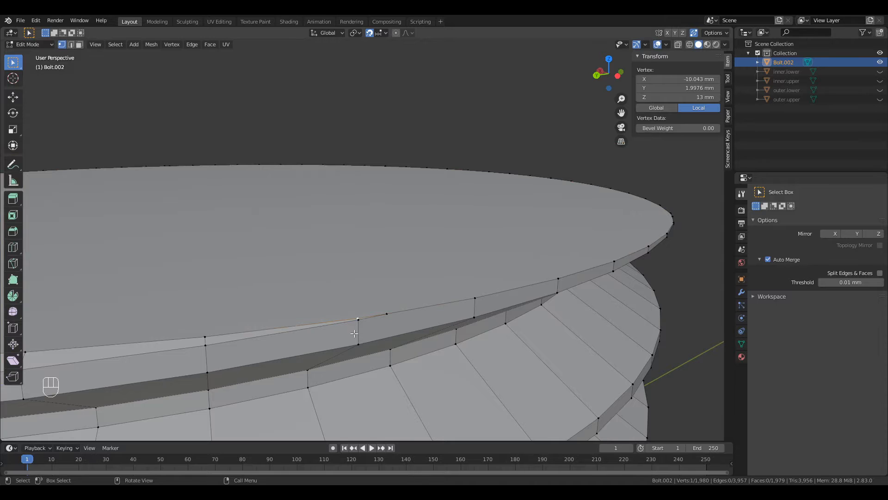
middle_click_drag(353, 333, 357, 320)
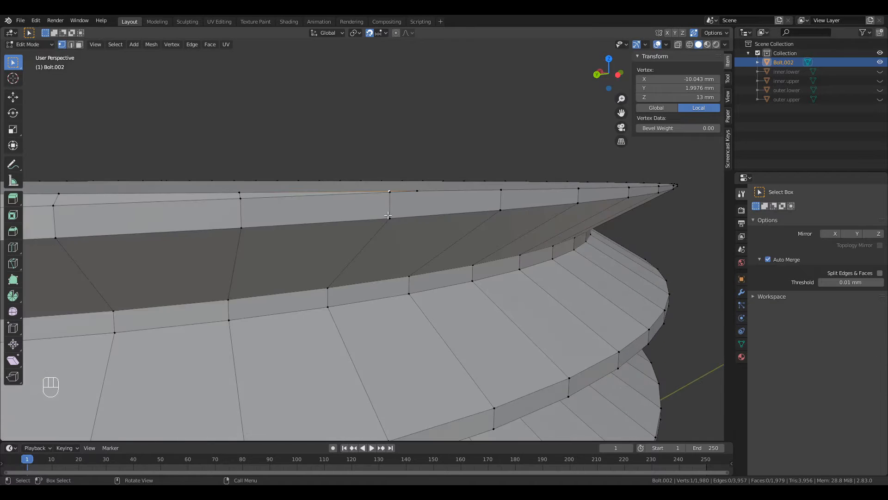
scroll(401, 179, "up", 5)
scroll(401, 178, "down", 3)
scroll(382, 243, "down", 2)
middle_click_drag(322, 239, 364, 356, "shift")
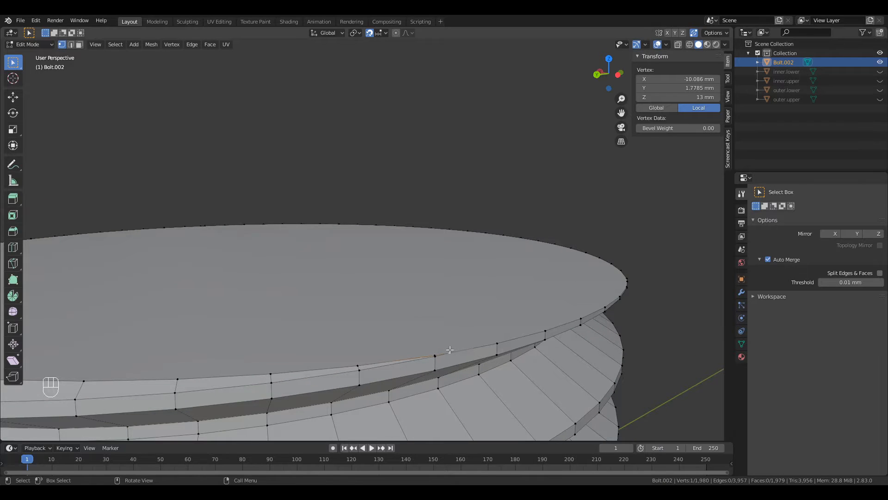
scroll(449, 350, "up", 2)
middle_click_drag(450, 351, 341, 348, "shift")
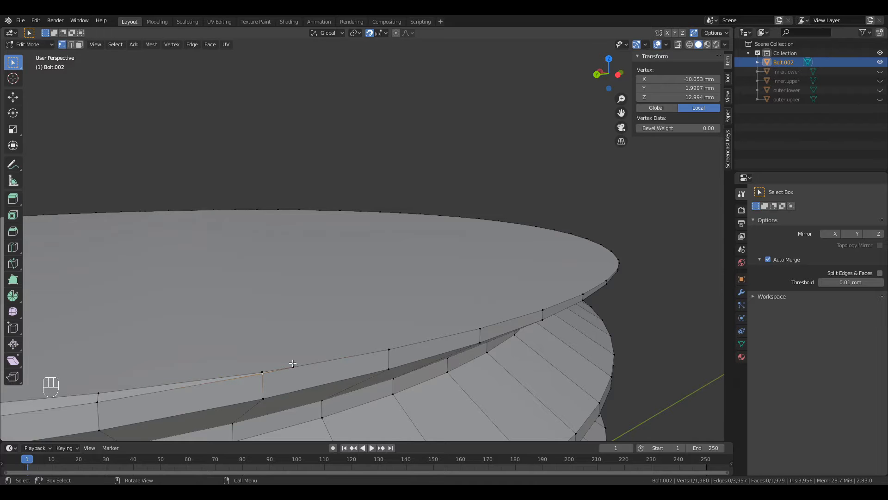
Set snapping to Vertex and snap the extra top-rim vertex onto its neighbouring thread vertex to merge the two
left_click(384, 33)
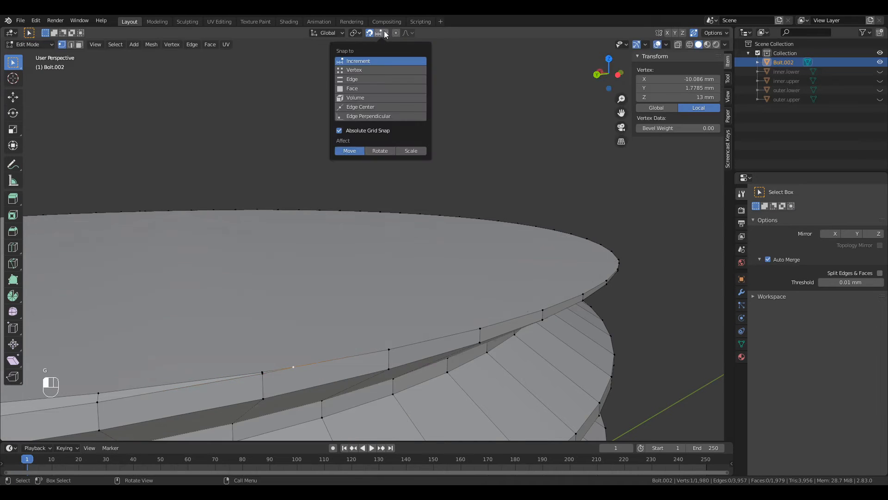
left_click(387, 70)
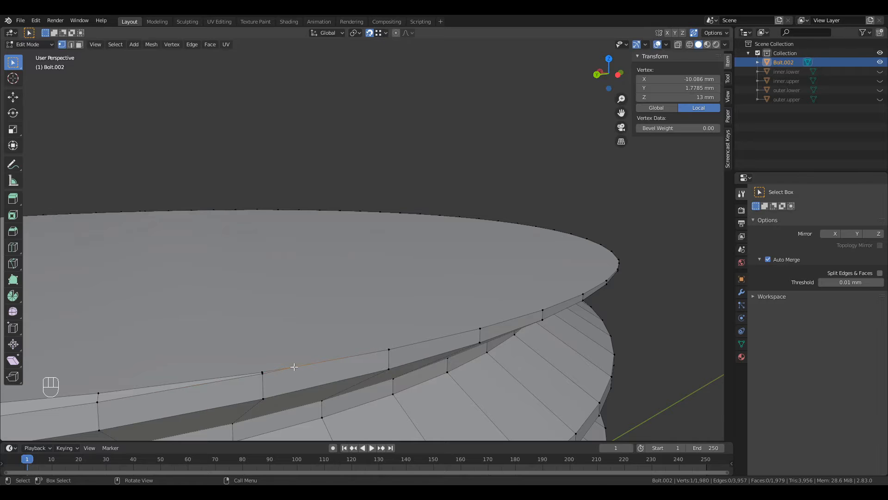
key("g")
left_click(392, 348)
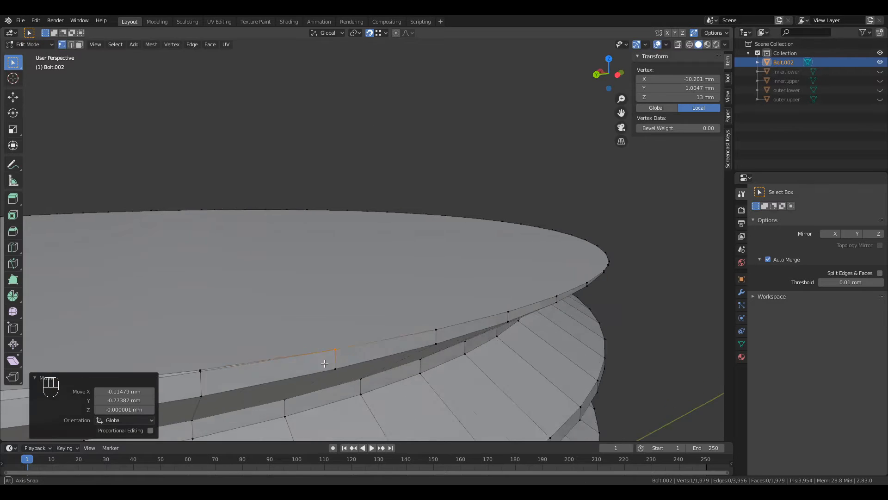
Merge another extra vertex on the thread's top rim by snapping it onto the adjacent one, and clear the selection
middle_click_drag(392, 348, 217, 248)
key("g")
left_click(352, 262)
middle_click_drag(436, 262, 324, 259, "shift")
scroll(370, 259, "up", 2)
scroll(393, 266, "down", 2)
key("alt+a")
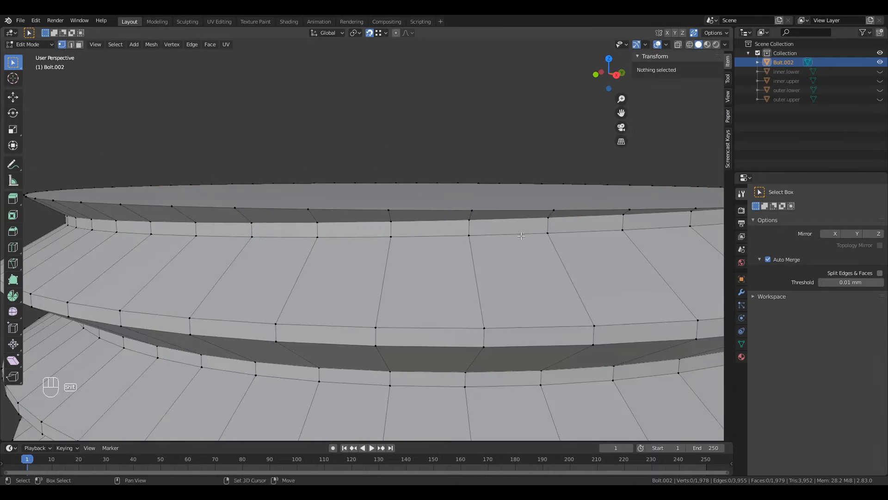
Merge an extra vertex on the thread's top rim by moving it until it snaps onto the neighbouring thread vertex
scroll(419, 275, "up", 5)
left_click(499, 331)
scroll(498, 332, "up", 1)
scroll(491, 343, "down", 1)
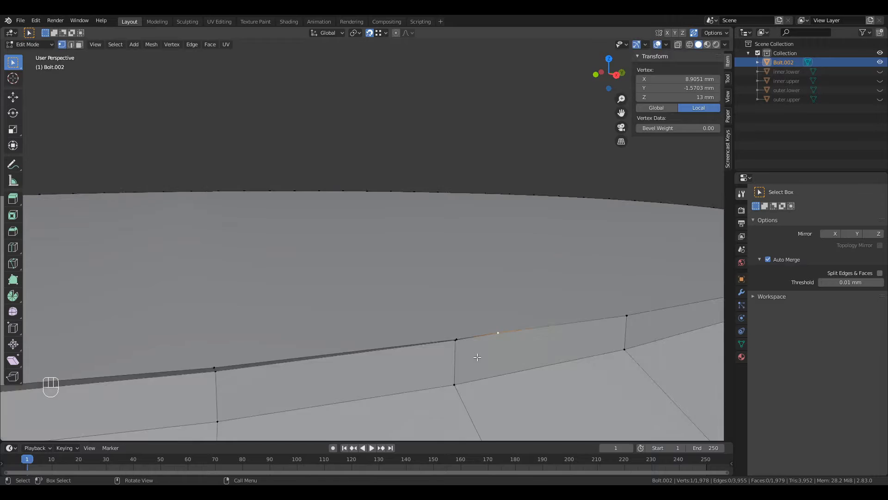
middle_click_drag(476, 357, 445, 225, "shift")
scroll(398, 149, "up", 6)
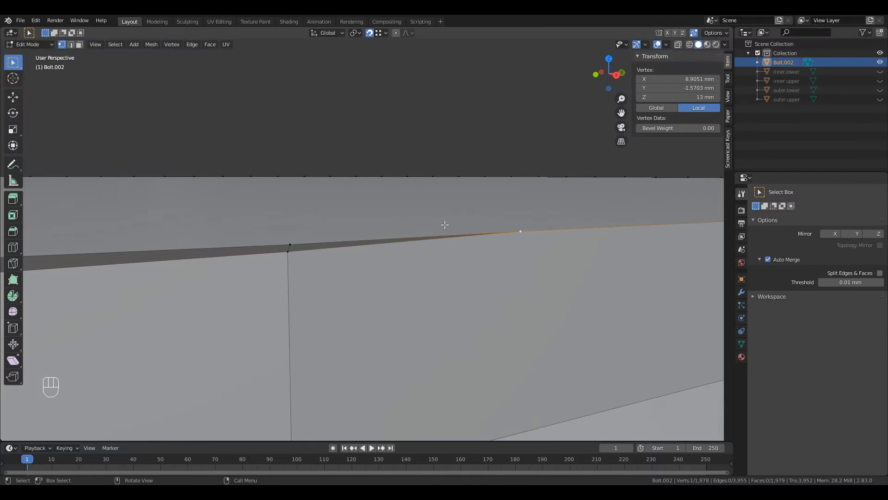
scroll(346, 277, "down", 7)
key("g")
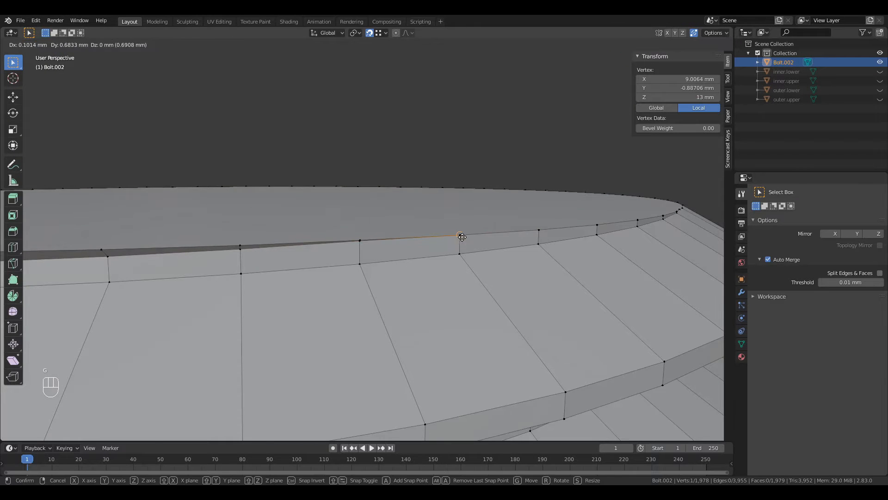
left_click(463, 237)
Snap the remaining extra vertex farther around the top rim onto its adjacent thread vertex to merge them
middle_click_drag(530, 243, 473, 256)
left_click(348, 328)
key("g")
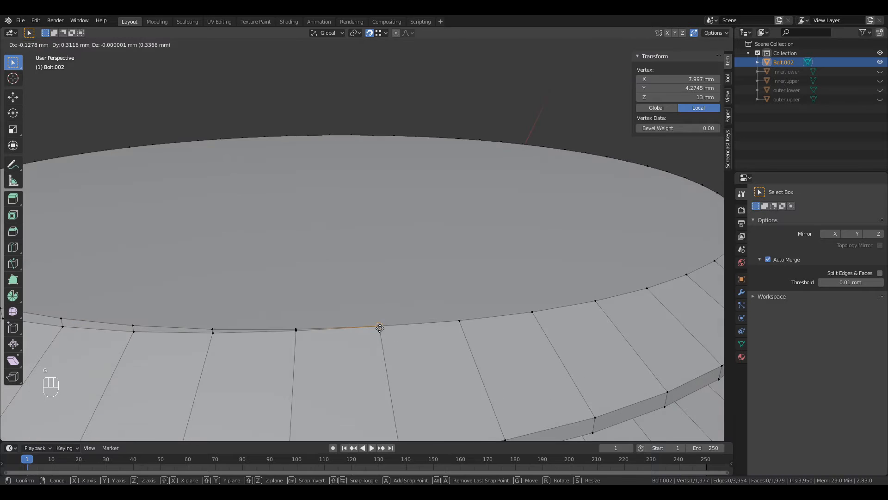
left_click(379, 328)
middle_click_drag(493, 331, 449, 323)
scroll(450, 323, "down", 5)
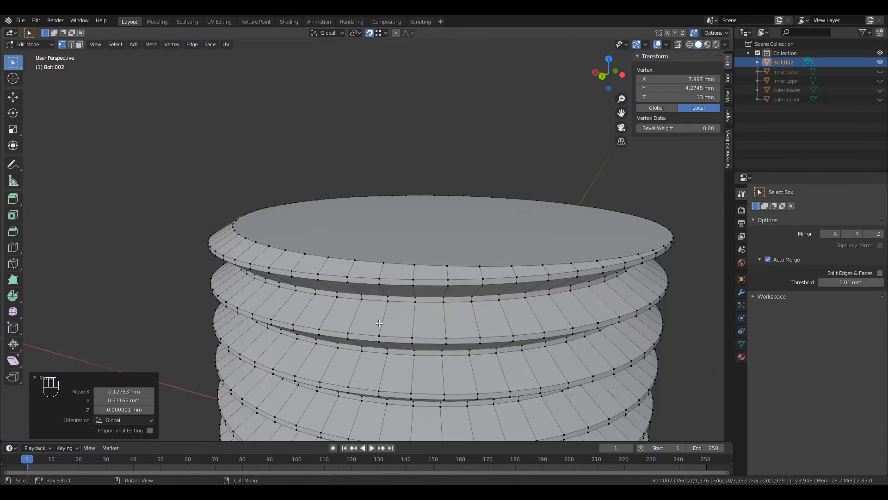
Select the thread's top rim edge loop and inspect its vertices up close for leftover duplicates
left_click(415, 265, "alt")
middle_click_drag(611, 245, 482, 246, "alt")
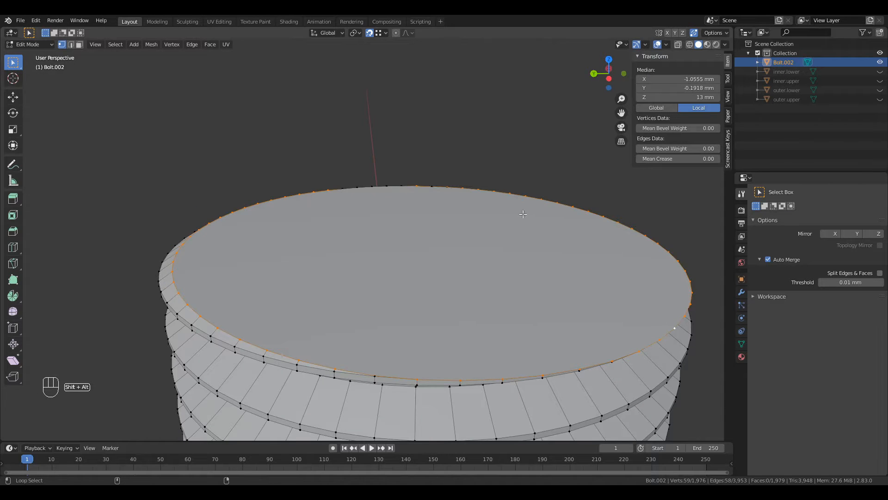
middle_click_drag(358, 191, 402, 252)
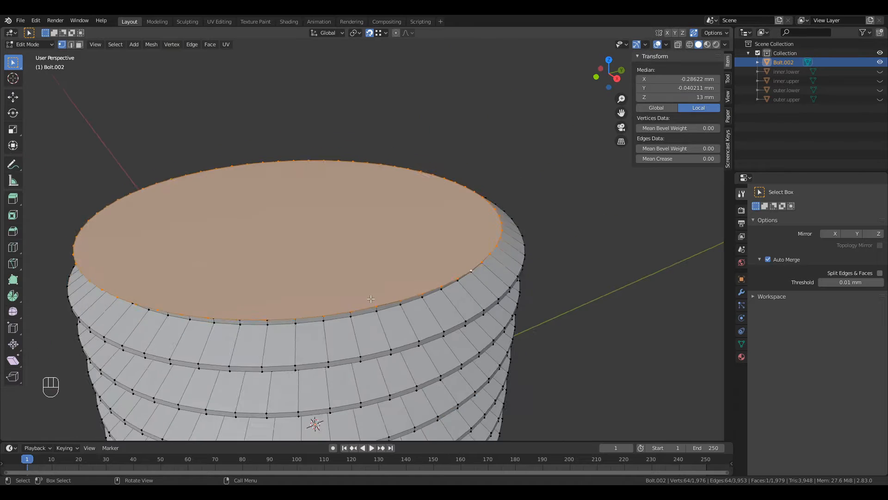
scroll(349, 364, "up", 6)
left_click(371, 328)
scroll(372, 329, "up", 3)
middle_click_drag(372, 329, 344, 243, "shift")
middle_click_drag(345, 243, 409, 310, "shift")
middle_click_drag(410, 310, 407, 291)
left_click(369, 184)
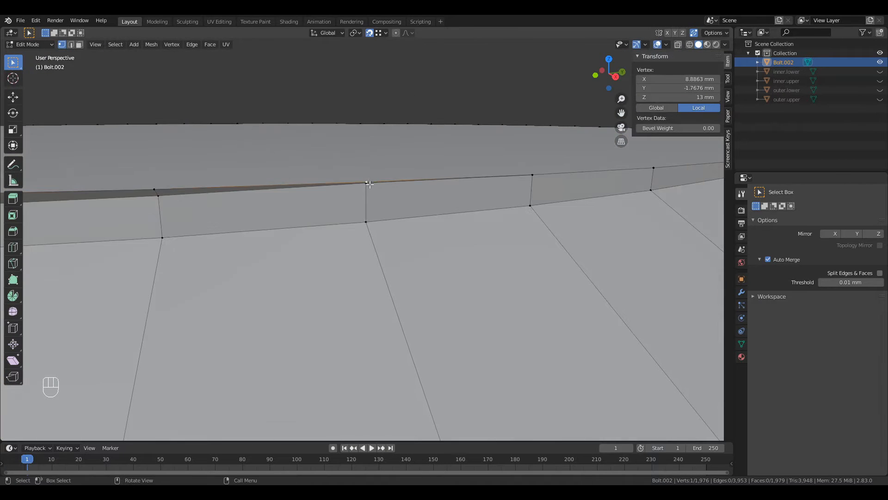
Select the entire thread mesh and merge its vertices by distance
key("Home")
key("a")
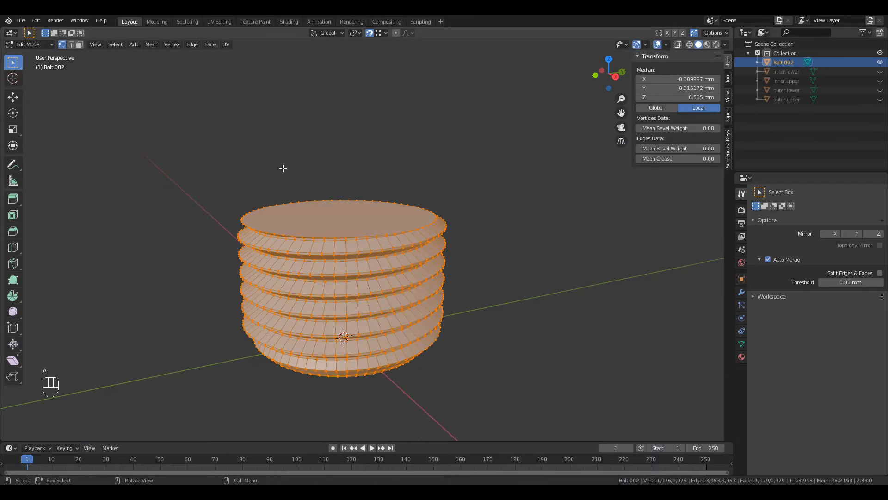
right_click(294, 174)
left_click(388, 313)
left_click(525, 288)
Check the thread's top cap by selecting its face, and save the file from Object Mode
middle_click_drag(524, 288, 540, 320)
key("3")
left_click(331, 213)
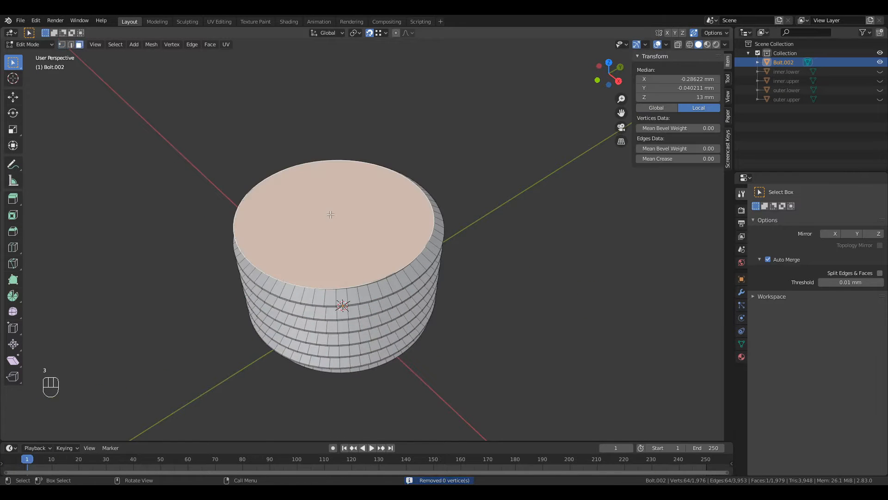
key("1")
key("Tab")
left_click(495, 343)
middle_click_drag(355, 313, 356, 288)
key("ctrl+s")
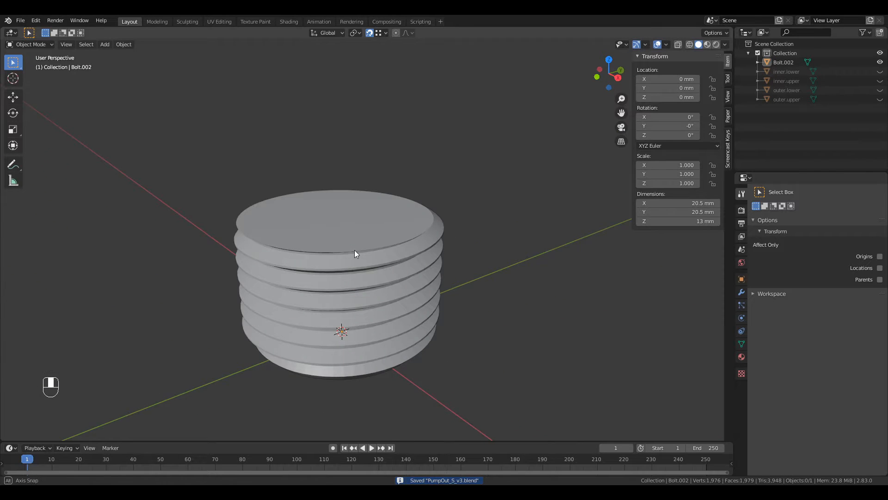
Add a cylinder with 64 vertices, a 10.5 mm radius and a 5 mm depth
middle_click_drag(355, 250, 355, 272)
middle_click_drag(158, 256, 171, 254)
left_click(104, 44)
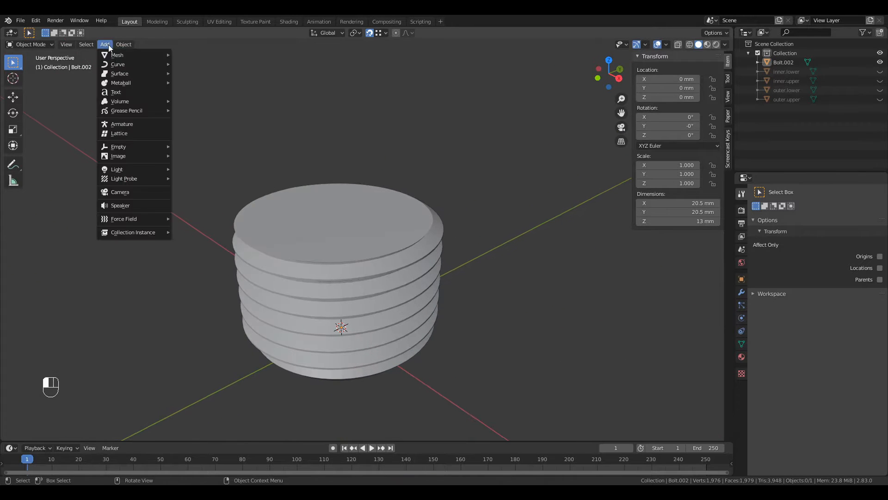
mouse_move(116, 54)
left_click(215, 101)
left_click(125, 321)
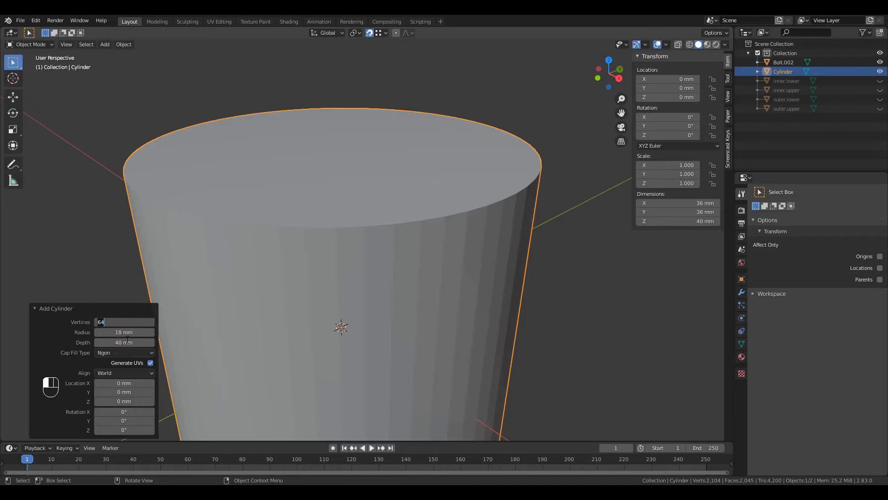
left_click(127, 331)
type("10.5")
key("Return")
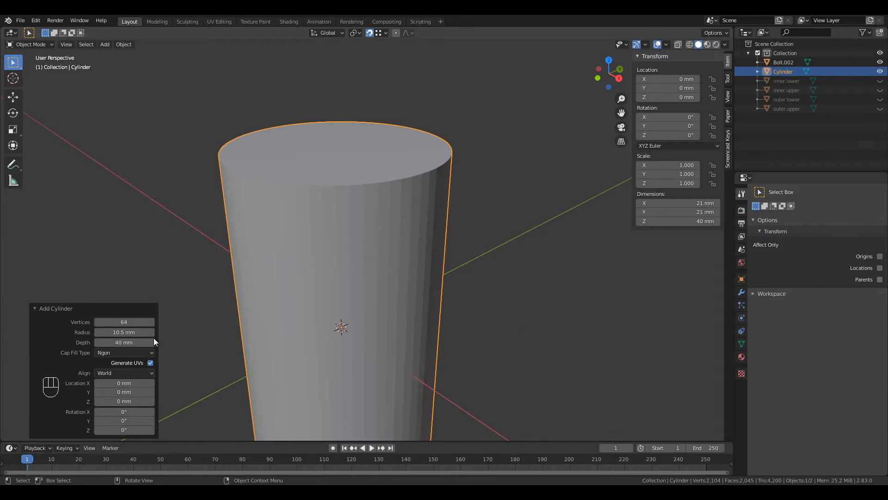
key("Return")
scroll(351, 255, "down", 3)
middle_click_drag(349, 293, 372, 284)
scroll(350, 256, "up", 3)
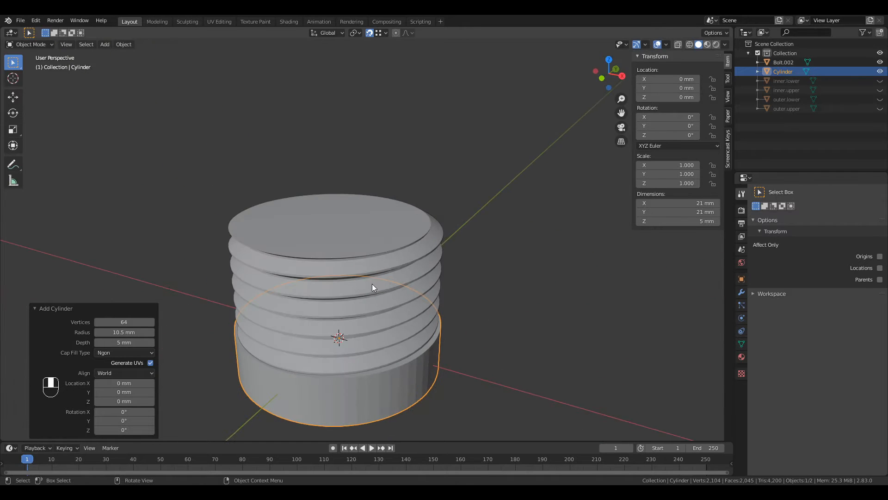
Try a depth of 8 mm for the new cylinder and restore it to 5 mm
key("BackSpace")
key("BackSpace")
key("BackSpace")
key("BackSpace")
type("8")
key("Return")
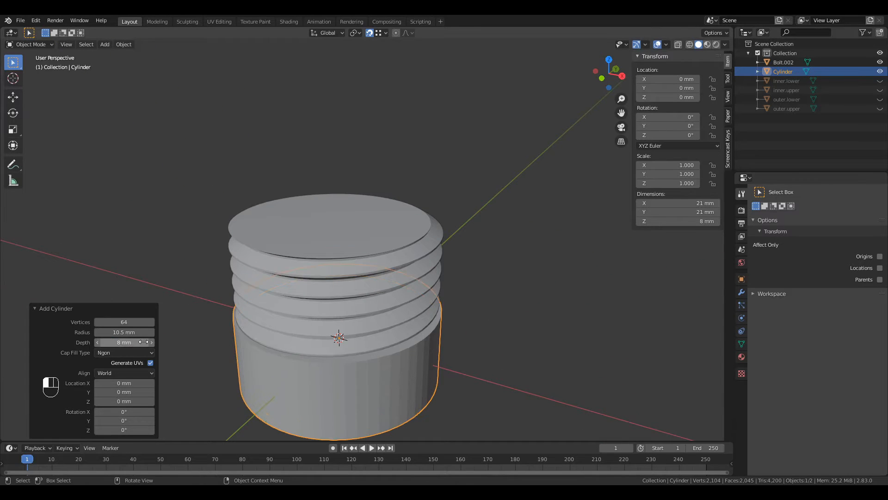
left_click(99, 343)
key("Return")
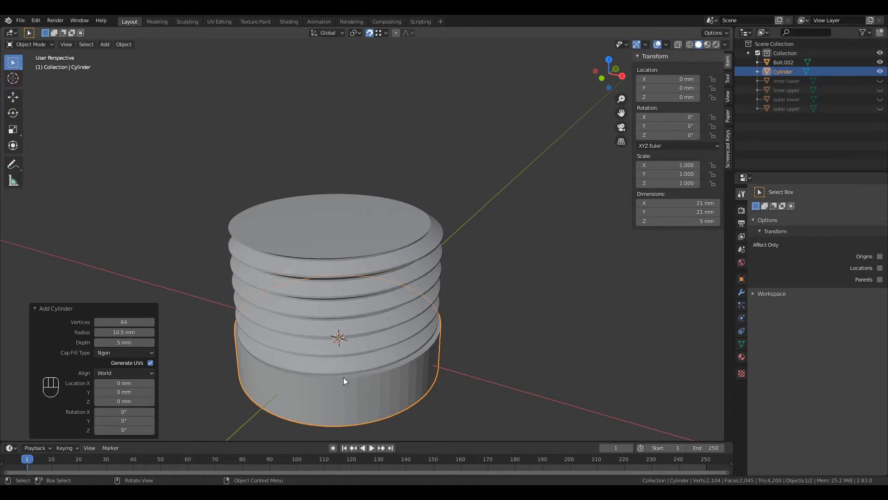
Move the cylinder up along Z to 15.5 mm so its base snaps to the top of the thread
key("ctrl+z")
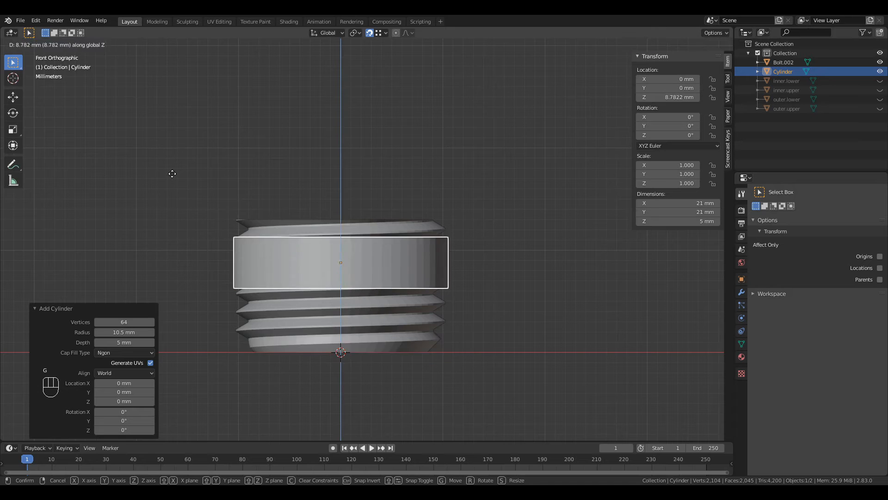
left_click(172, 174)
middle_click_drag(172, 174, 324, 219)
left_click(272, 206)
left_click(323, 218)
Raise the cylinder a further 0.1 mm along Z to leave a small gap above the thread
key("KP_1")
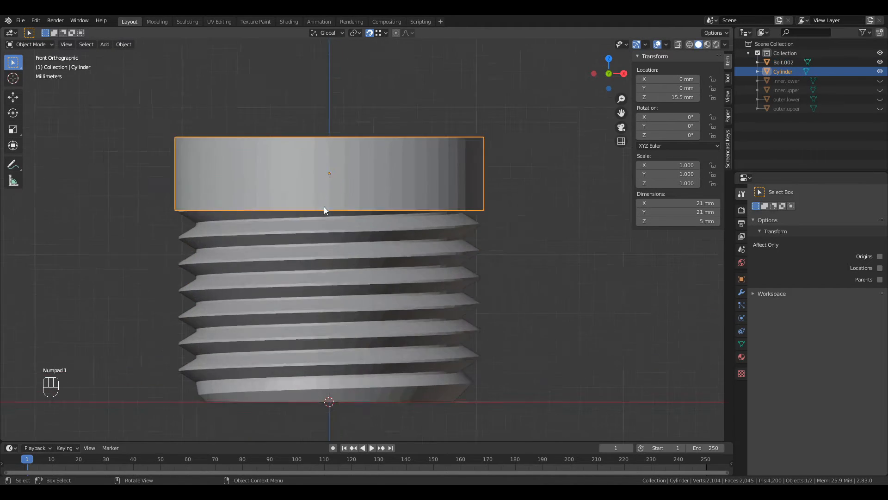
scroll(324, 210, "up", 5)
type("gz0.5")
key("BackSpace")
type("1")
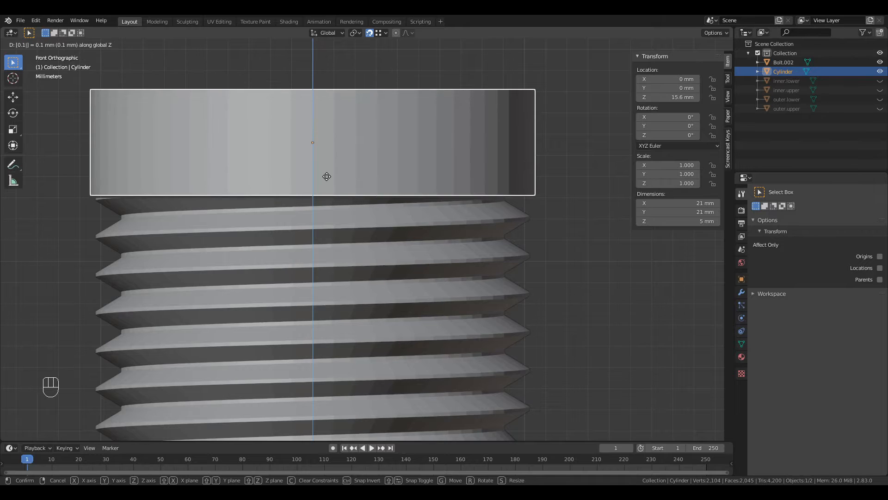
key("Return")
middle_click_drag(326, 177, 319, 151)
scroll(317, 199, "down", 8)
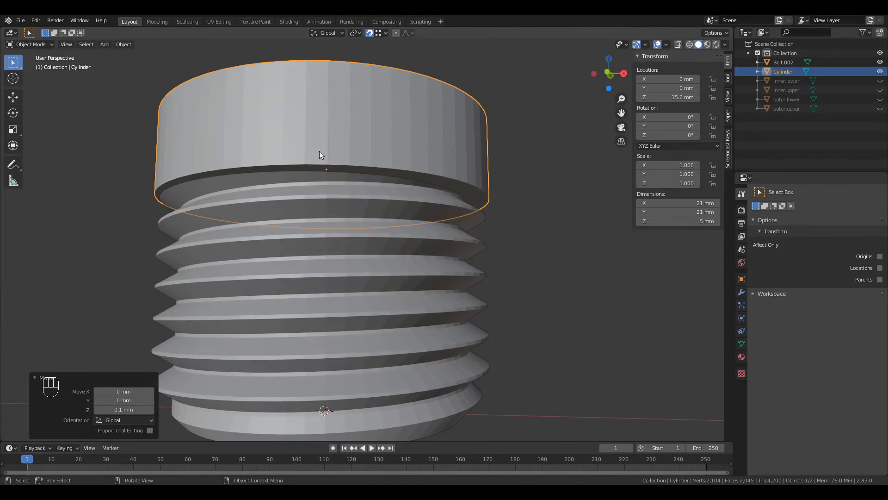
Hide the cylinder and delete only the top cap face of the thread in Edit Mode, keeping its rim edges
left_click(322, 182)
key("Tab")
middle_click_drag(308, 195, 310, 203)
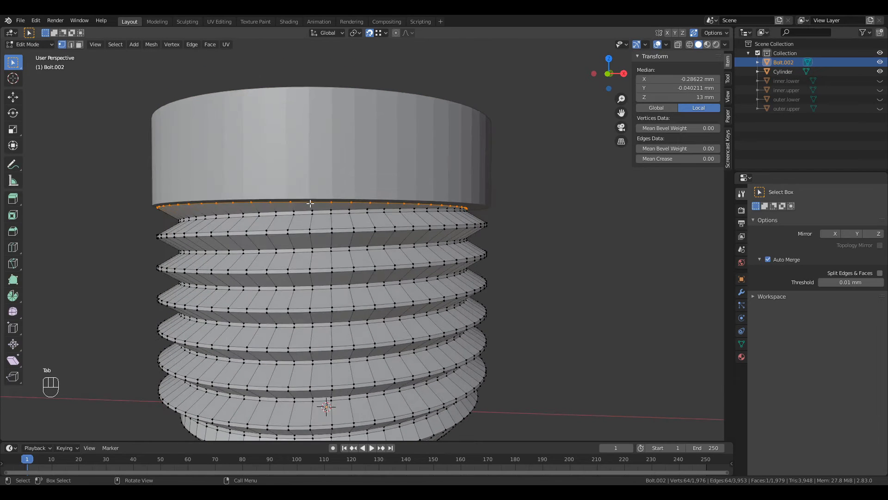
left_click(879, 71)
middle_click_drag(359, 177, 356, 230)
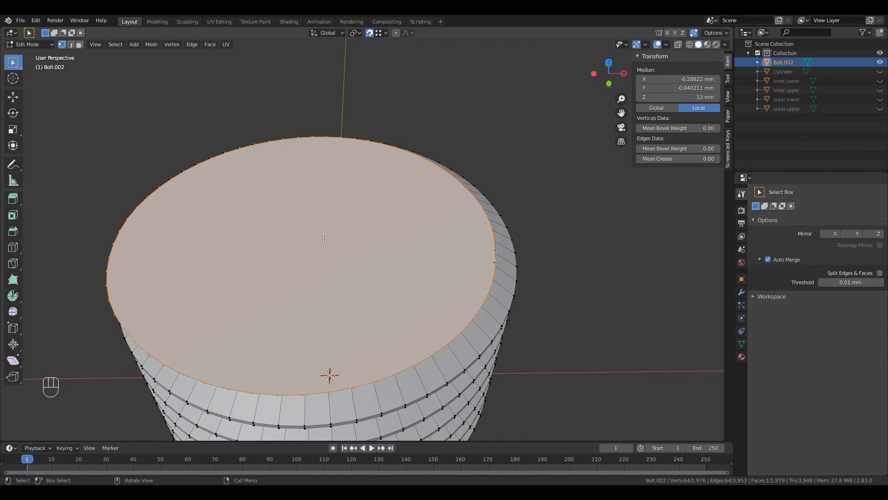
right_click(323, 237)
key("x")
left_click(318, 277)
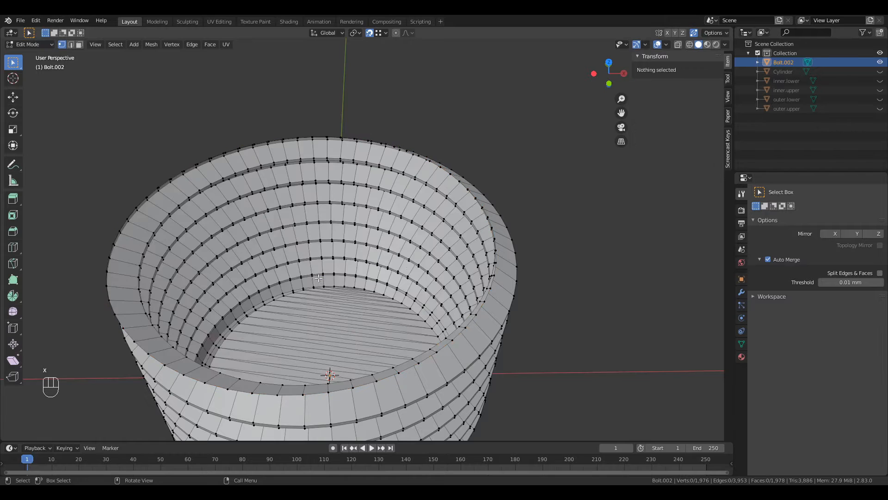
Select the edge loop around the thread's open top rim
middle_click_drag(144, 234, 154, 222)
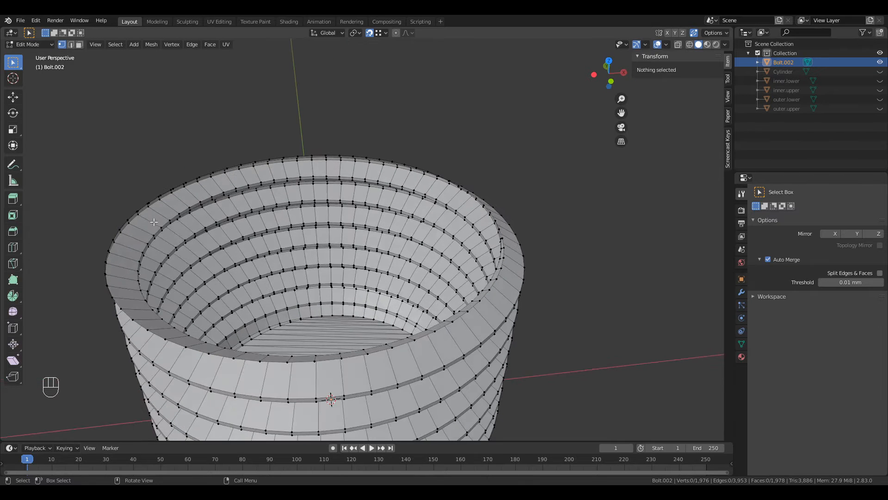
left_click(113, 294, "alt")
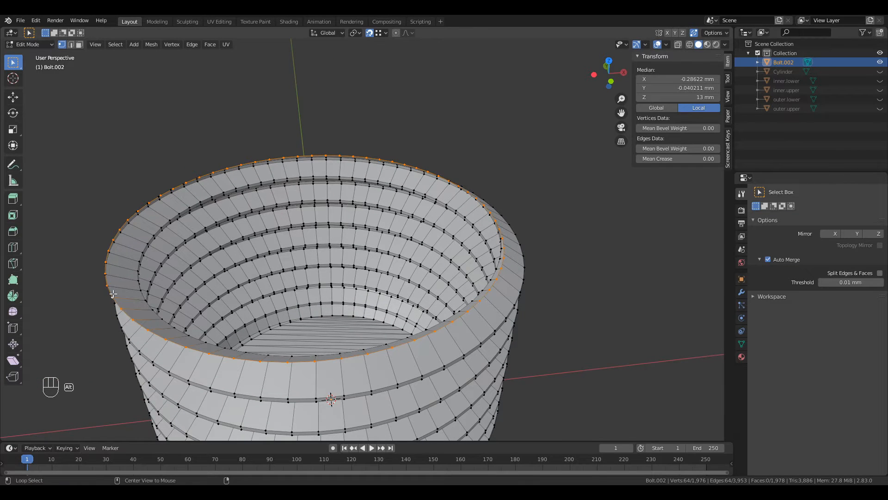
middle_click_drag(112, 294, 115, 279)
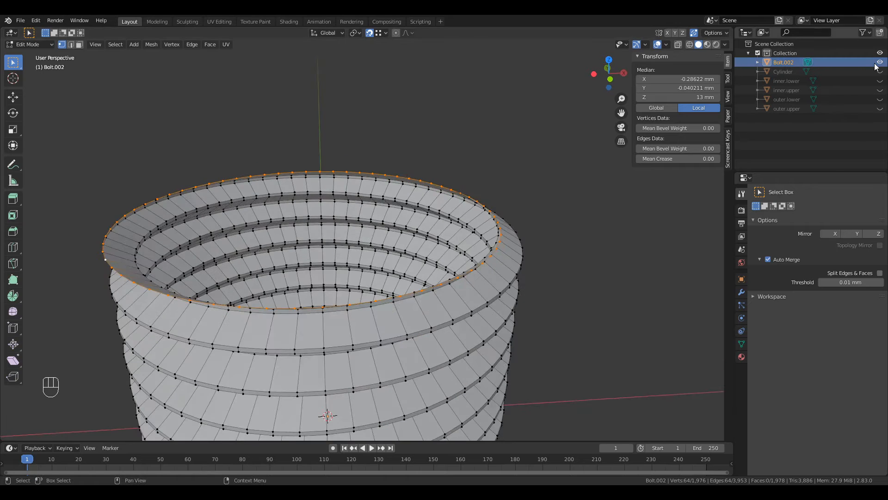
Return to Object Mode, unhide the cylinder and hide the thread so that only the cylinder is shown
key("Tab")
left_click(874, 72)
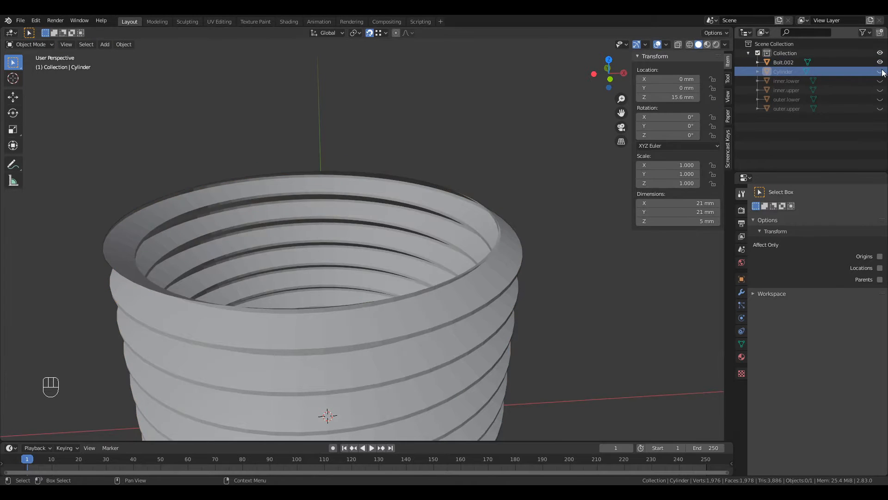
left_click(880, 72)
middle_click_drag(377, 218, 389, 209)
left_click(880, 62)
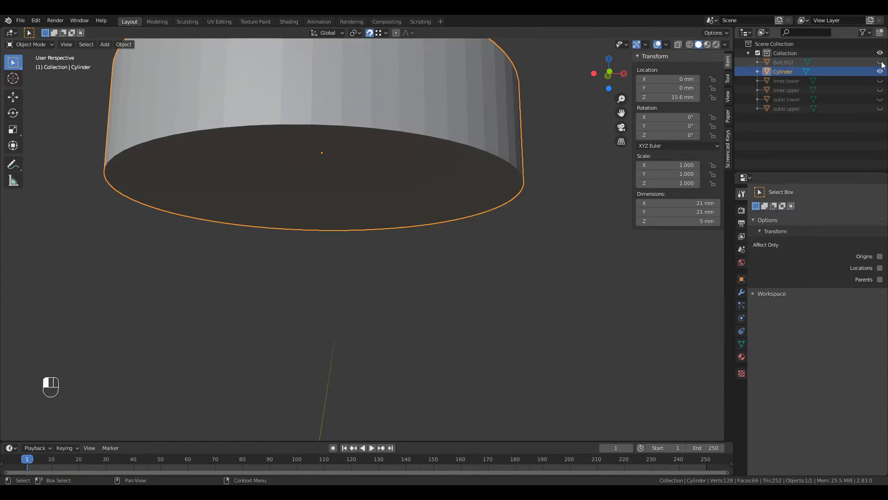
Delete only the cylinder's bottom cap face and select the edge loop around the resulting opening
key("Tab")
key("3")
left_click(321, 183)
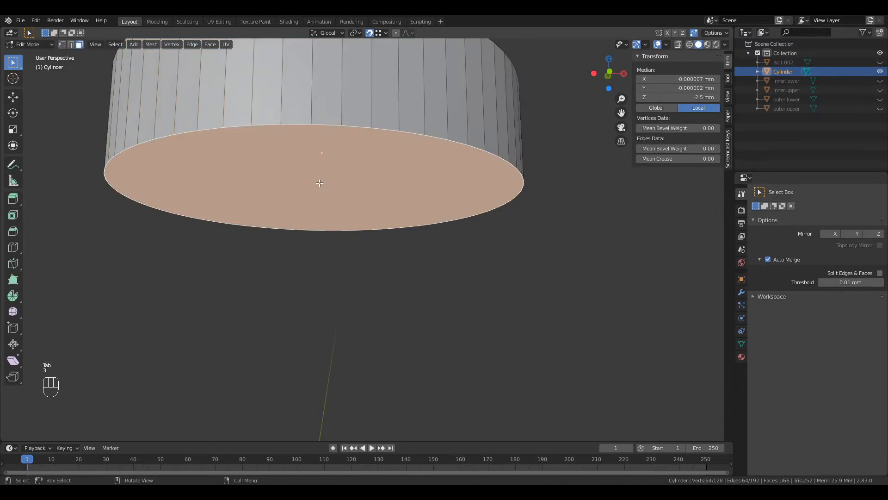
key("x")
left_click(316, 164)
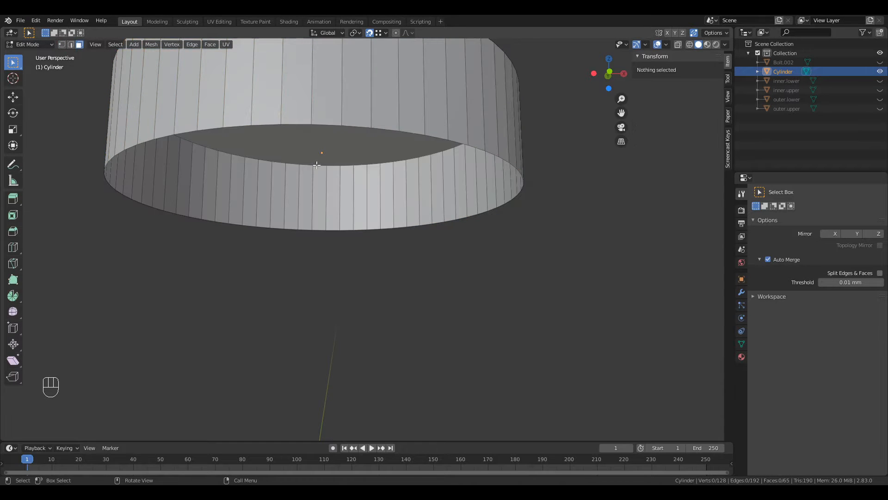
key("1")
left_click(504, 203, "alt")
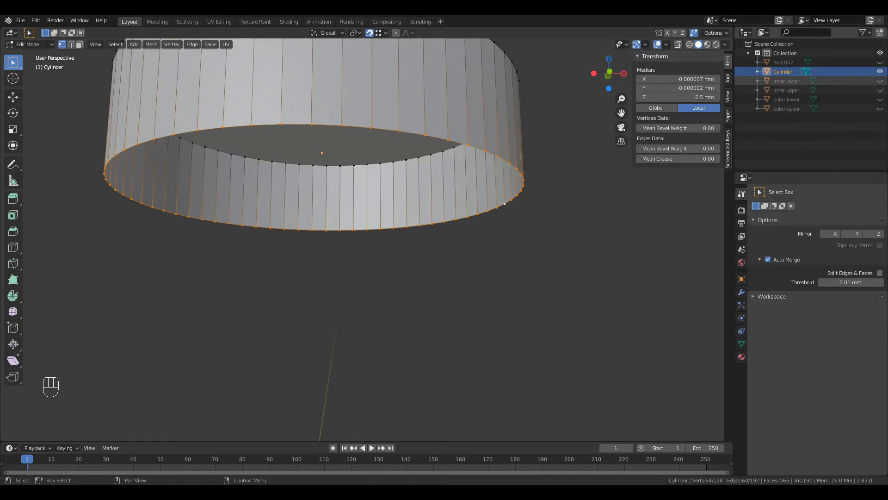
Unhide the thread, join it with the cylinder into one object and open the joined mesh in Edit Mode
left_click(880, 71)
left_click(880, 71)
left_click(880, 62)
left_click(783, 63)
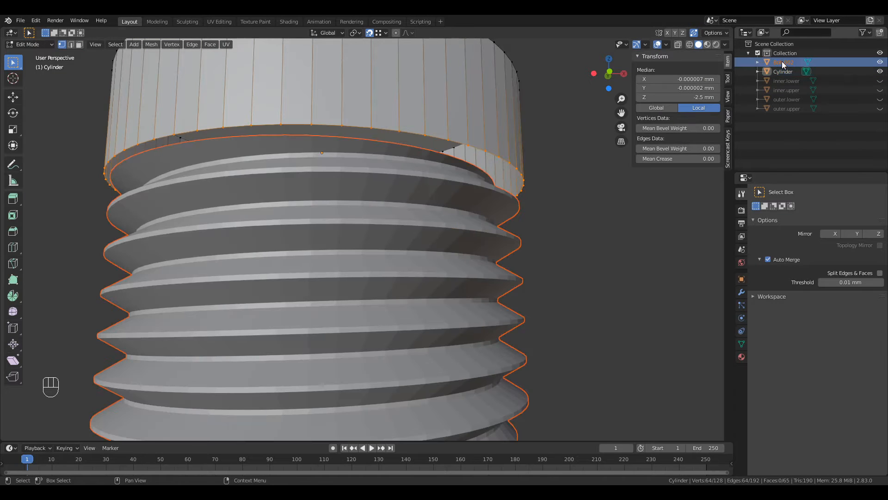
key("Tab")
left_click(323, 99, "shift")
right_click(323, 99)
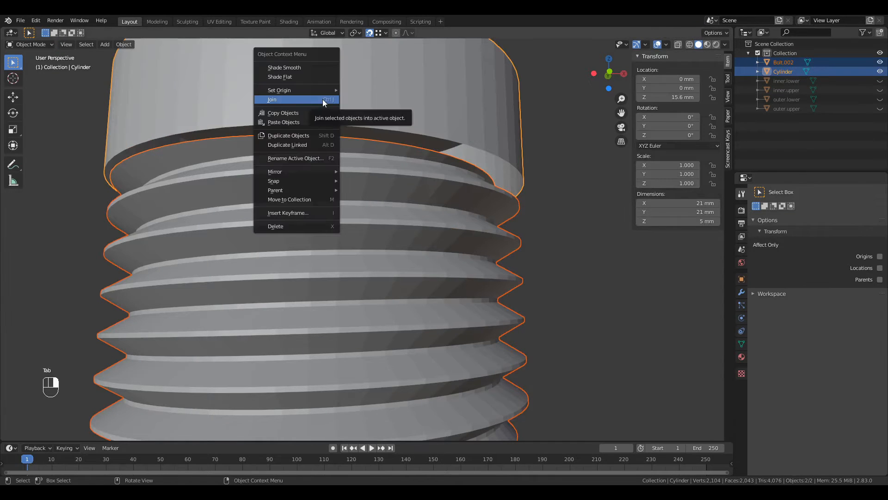
left_click(323, 99)
key("Tab")
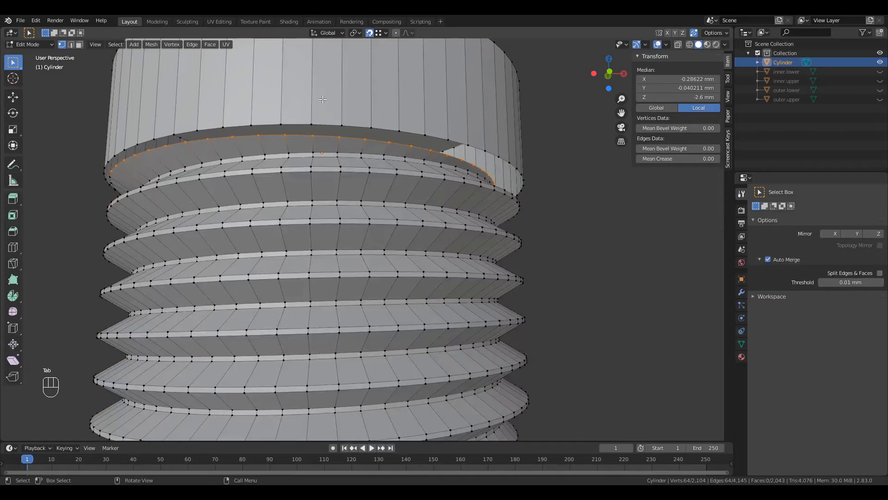
Bridge the thread's top rim loop to the collar's bottom edge loop, then select the whole mesh
left_click(387, 127, "alt+shift")
middle_click_drag(387, 127, 82, 116)
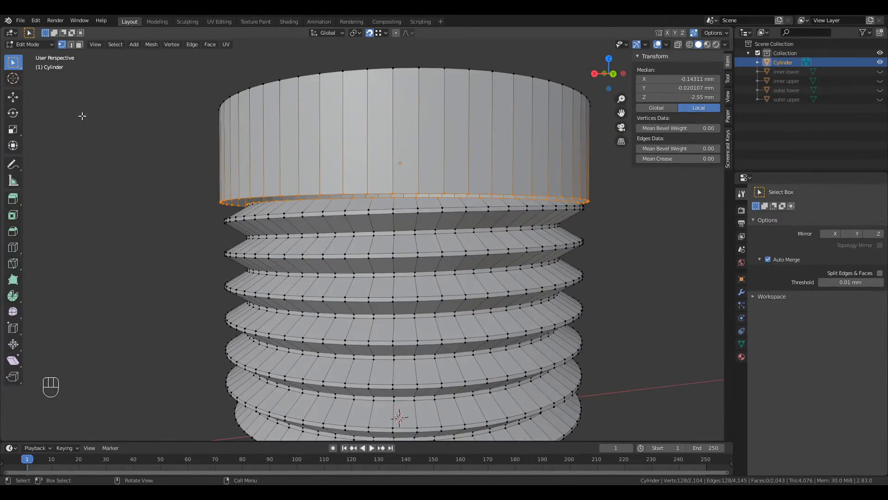
left_click(151, 44)
mouse_move(193, 46)
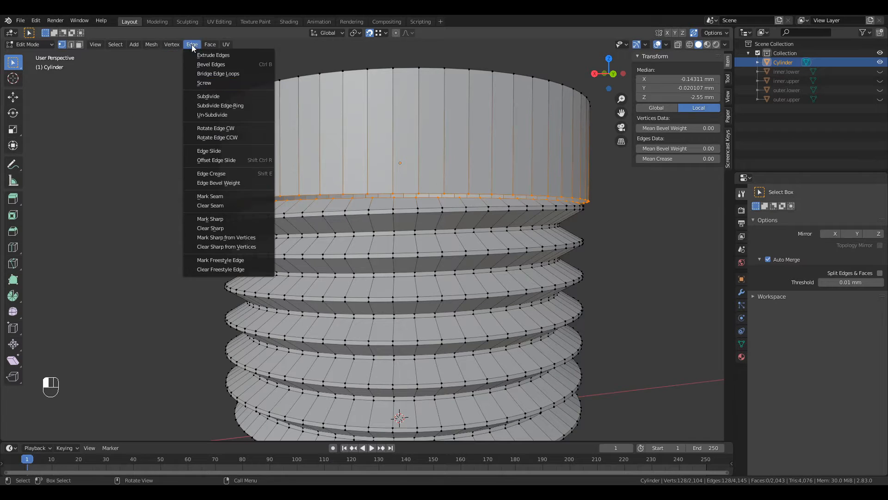
left_click(200, 73)
key("a")
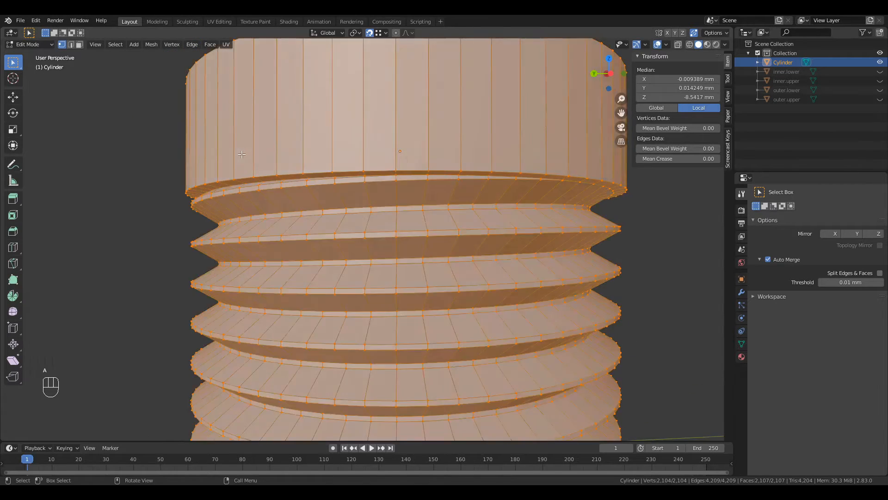
middle_click_drag(259, 153, 356, 175)
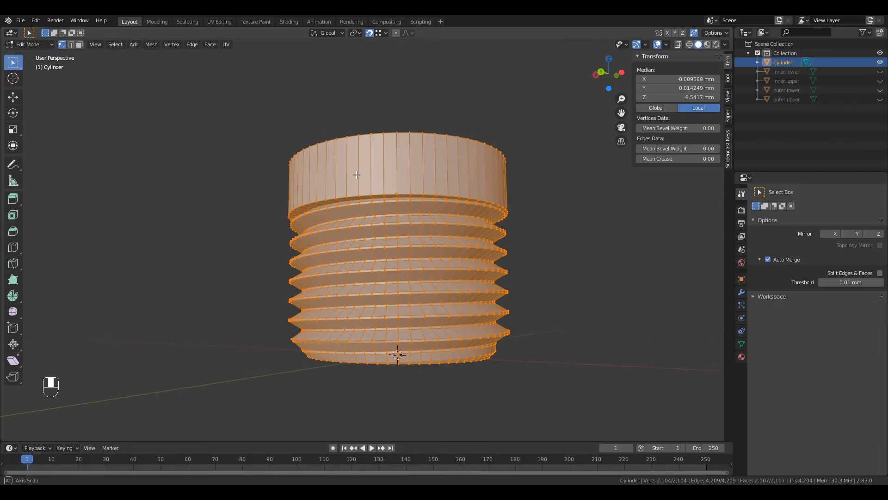
Add four horizontal edge loops around the collar and shift the outermost two 0.4 mm towards its middle
key("KP_1")
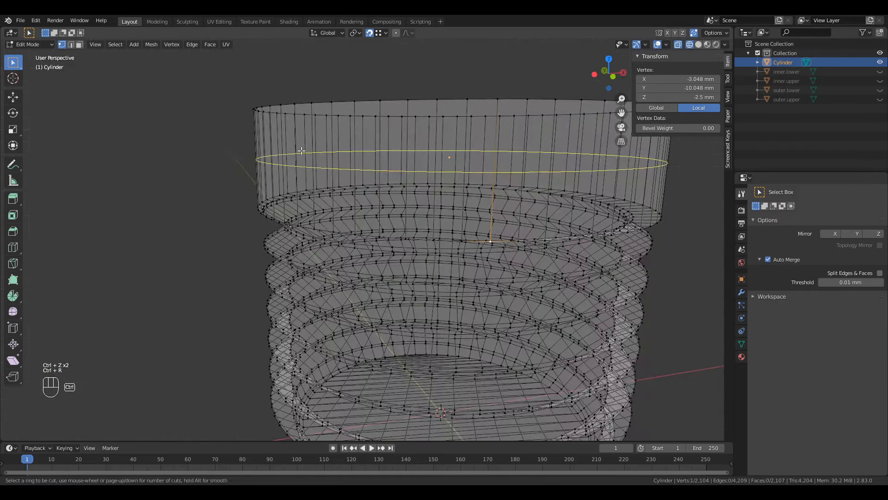
scroll(300, 151, "up", 3)
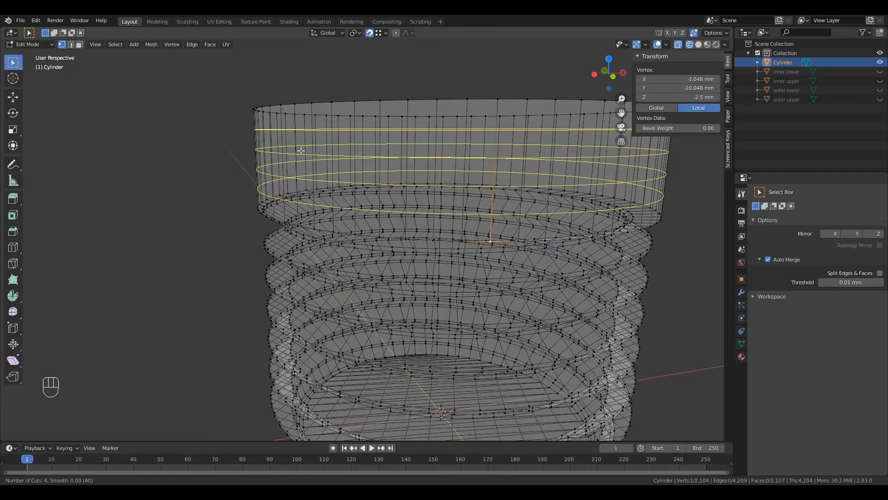
left_click(300, 150)
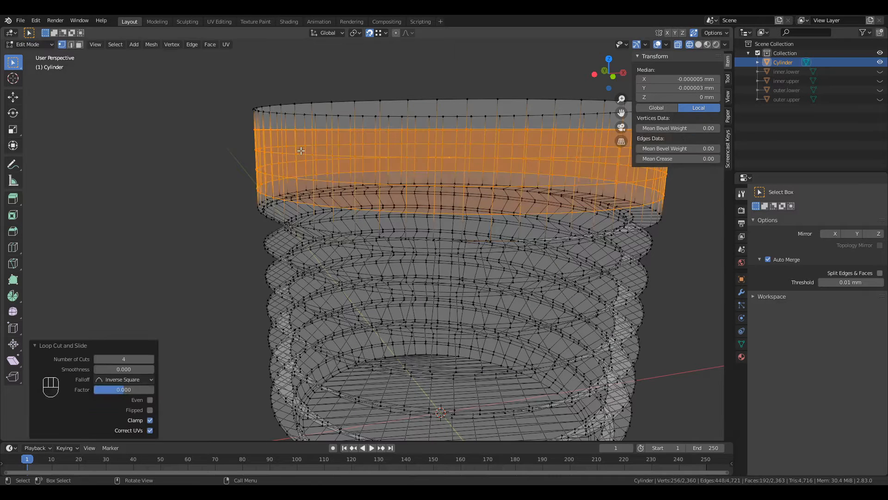
left_click(300, 150)
left_click(213, 160)
key("KP_1")
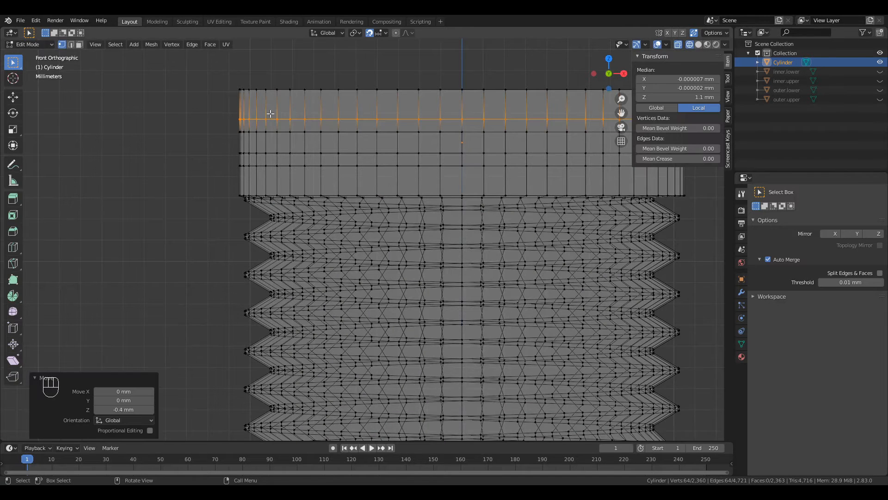
Select the collar's two middle edge loops and scale them to 0.9 to form a groove
left_click(181, 195)
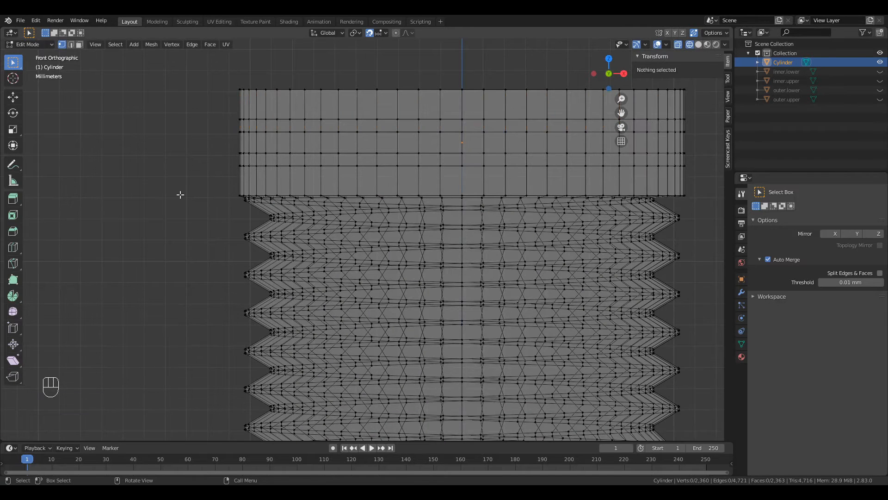
left_click(234, 132, "alt")
left_click(301, 152, "alt+shift")
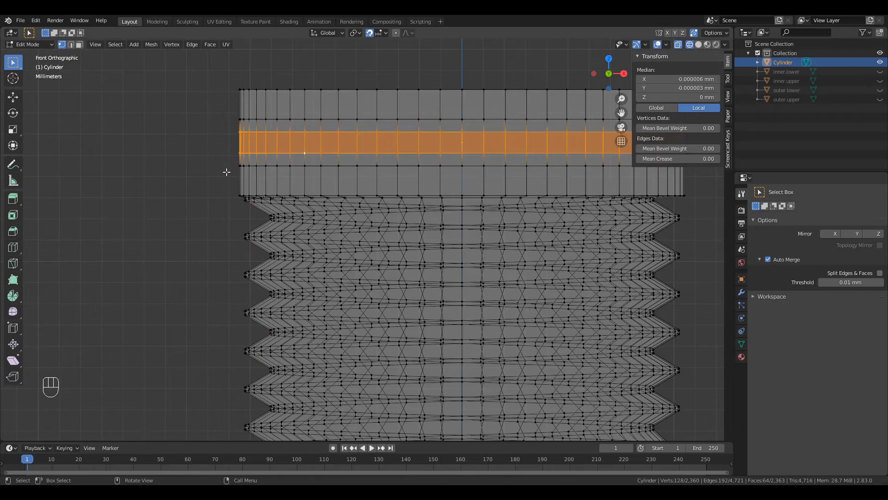
key("KP_7")
type("s.9")
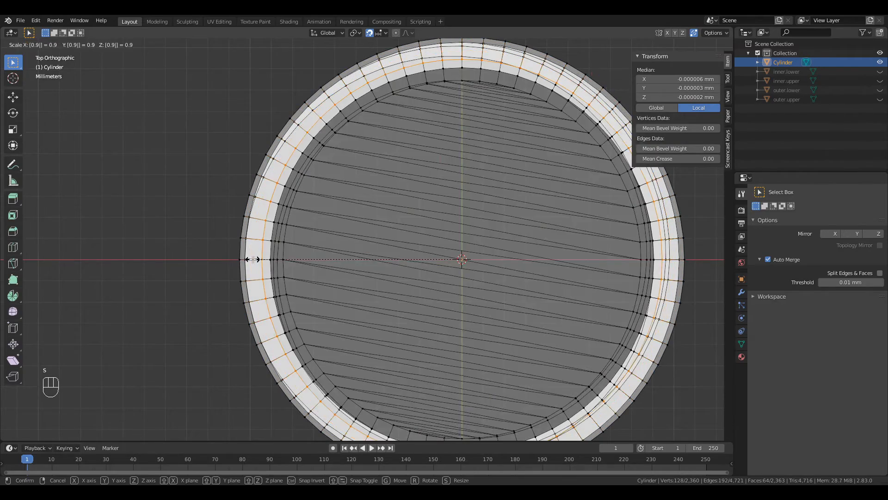
key("Return")
Return to Object Mode with solid shading and save the file
mouse_move(248, 258)
middle_mouse_down()
mouse_move(256, 239)
mouse_move(218, 204)
middle_mouse_up()
key("Tab")
left_click(200, 197)
scroll(199, 196, "down", 1)
left_click(699, 45)
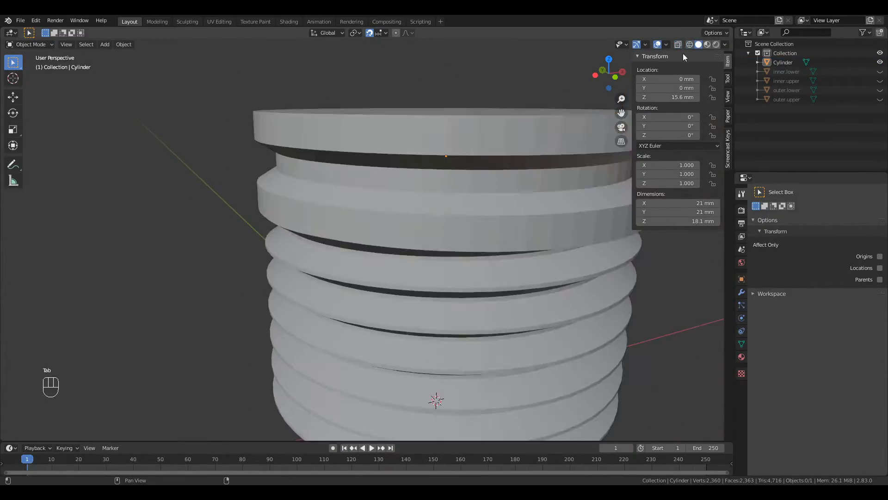
mouse_move(416, 204)
middle_mouse_down()
mouse_move(389, 183)
mouse_move(376, 198)
mouse_move(357, 181)
middle_mouse_up()
scroll(390, 183, "down", 2)
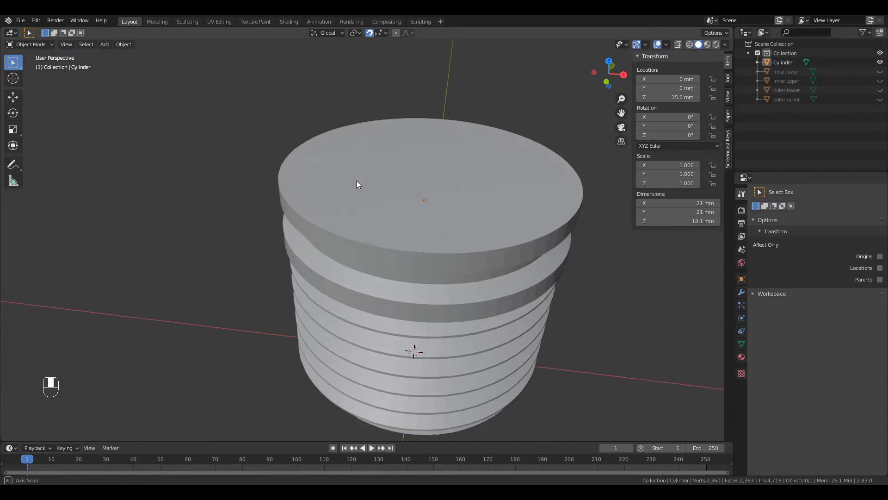
key("ctrl+s")
middle_click_drag(248, 184, 351, 207)
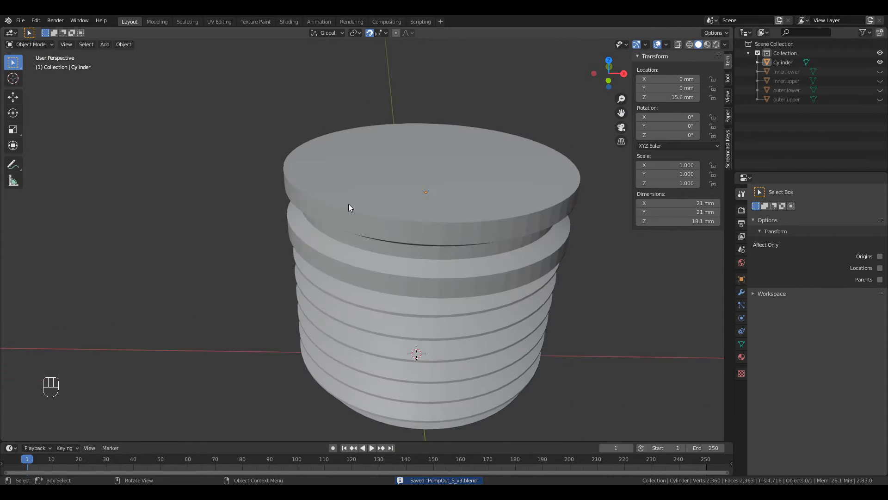
Delete the collar's top cap face in Edit Mode and select the edge loop around the opening
key("Tab")
key("3")
left_click(347, 178)
key("x")
left_click(347, 179)
key("1")
left_click(327, 130, "alt")
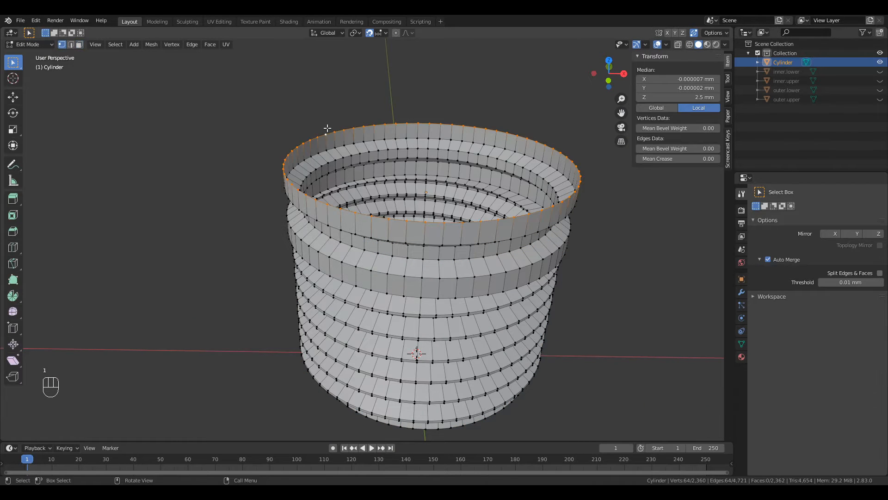
Extrude the collar's top rim outward by a scale of 1.25 to form a flat flange
key("KP_7")
scroll(307, 257, "up", 1)
middle_click_drag(308, 257, 231, 255, "shift")
type("es1.25")
key("Return")
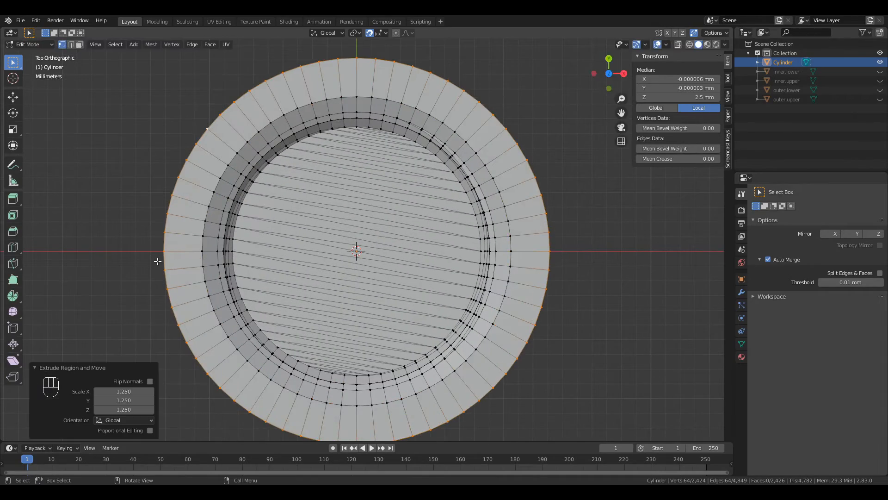
Extrude the flange's outer edge loop 2 mm upward along Z
middle_click_drag(144, 296, 161, 185)
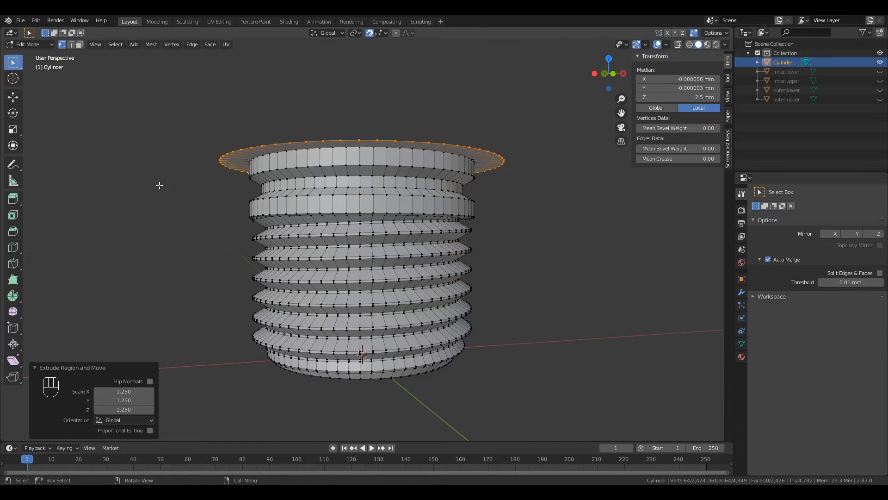
key("KP_1")
key("e")
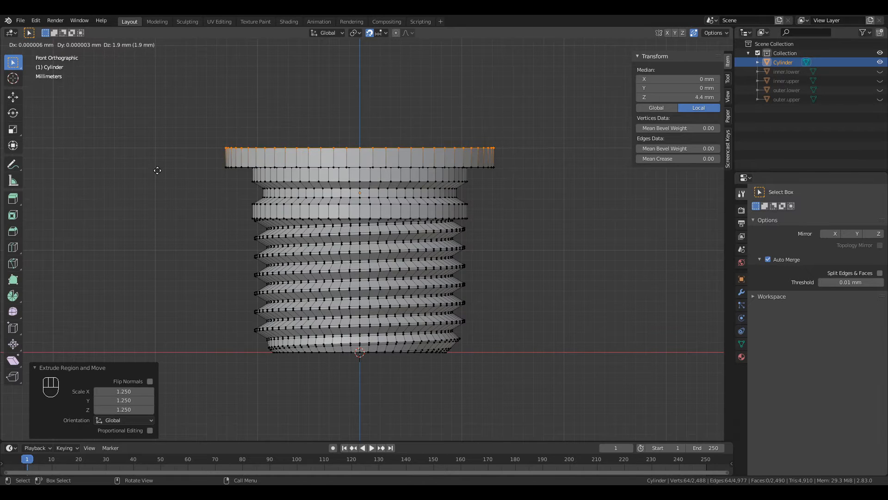
type("z2")
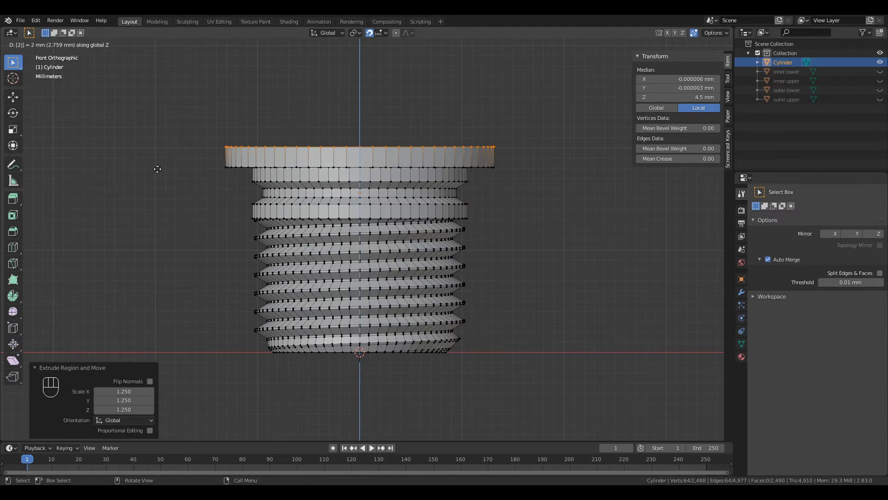
key("Return")
Try to lower the box-selected collar and flange 0.1 mm along Z onto the thread's top edge using vertex snapping
mouse_move(198, 221)
middle_mouse_down()
mouse_move(204, 200)
mouse_move(202, 234)
middle_mouse_up()
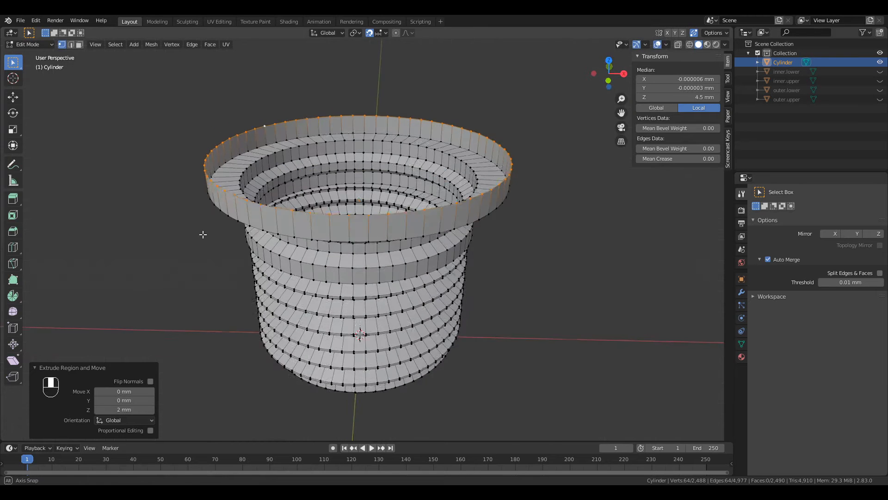
key("KP_1")
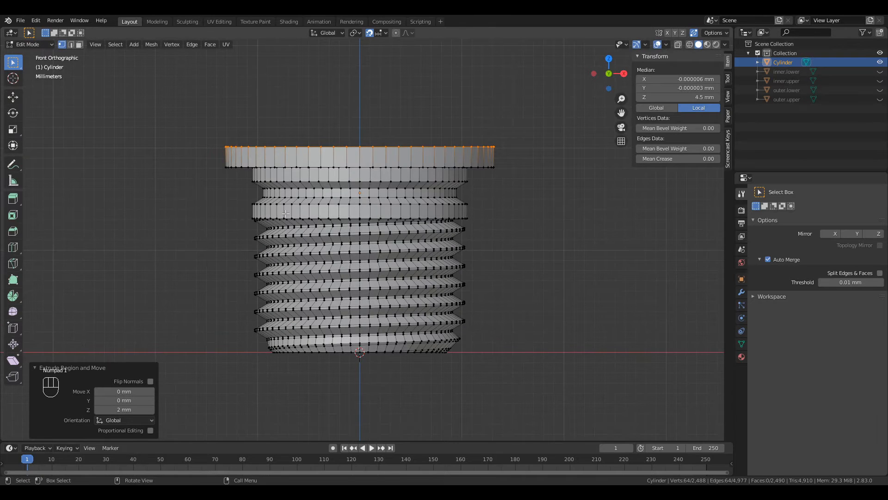
scroll(285, 213, "up", 5)
middle_click_drag(298, 135, 295, 126, "shift")
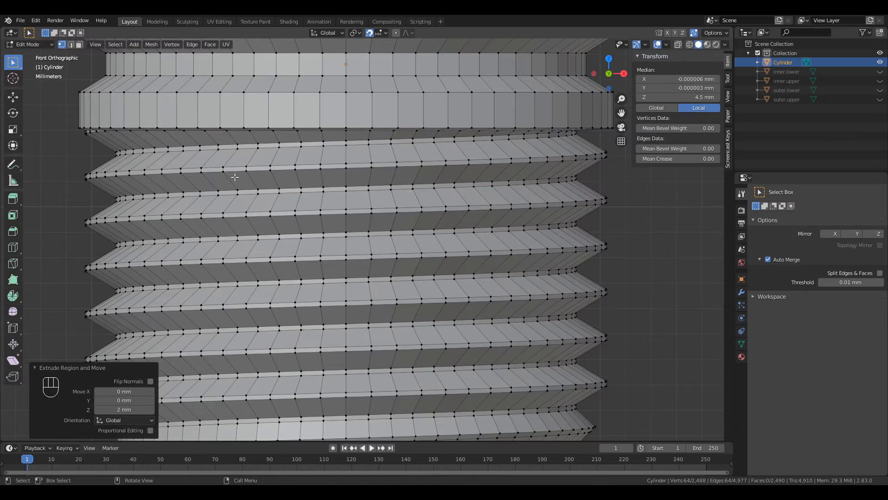
scroll(269, 126, "down", 5)
scroll(269, 129, "up", 5)
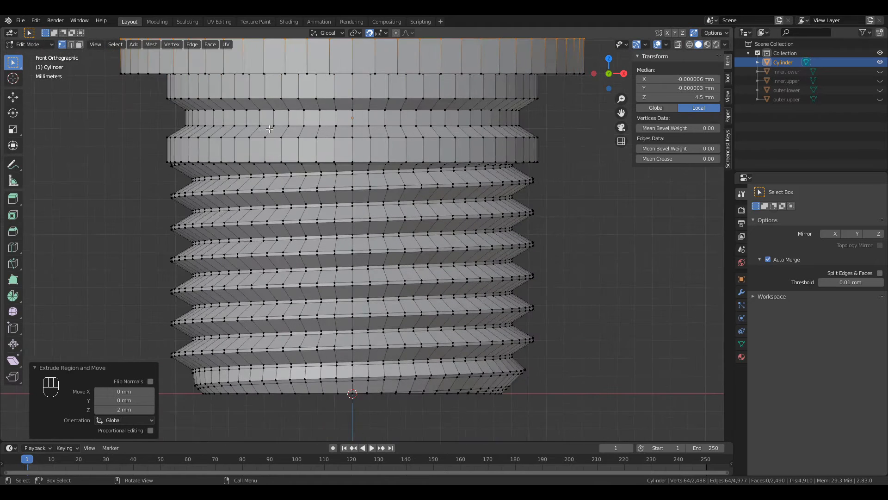
middle_click_drag(270, 115, 264, 258, "shift")
left_click_drag(97, 115, 609, 257)
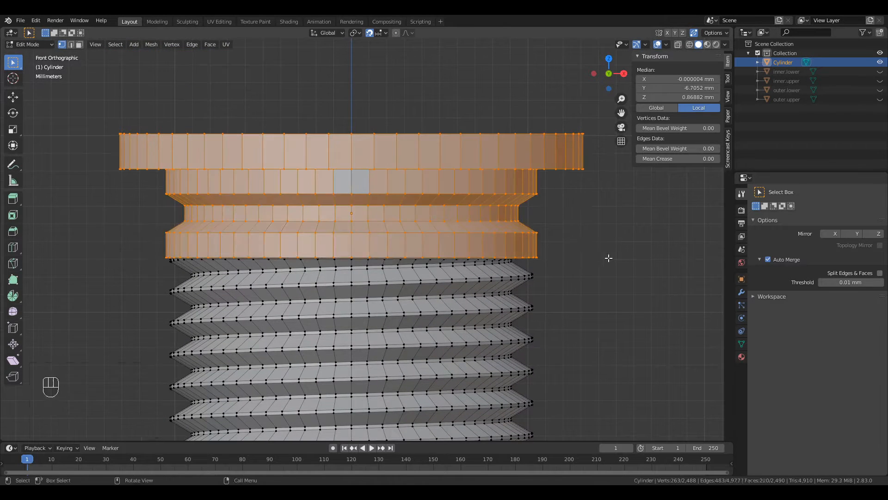
scroll(355, 240, "up", 8)
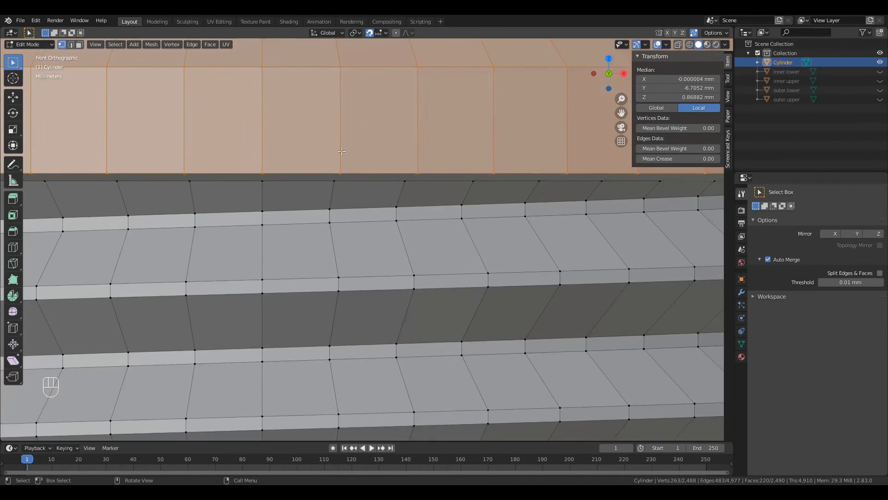
left_click(380, 32)
left_click(353, 70)
key("g")
key("z")
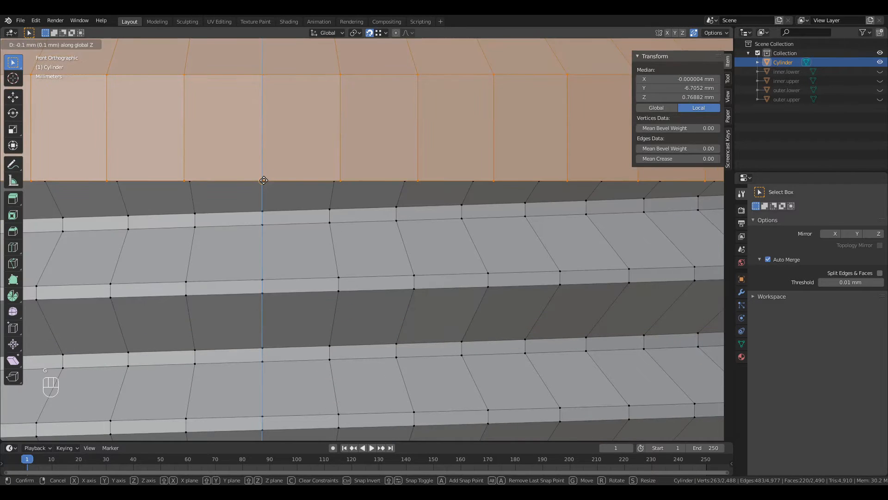
left_click(263, 180)
scroll(264, 180, "down", 8)
middle_click_drag(346, 119, 346, 121)
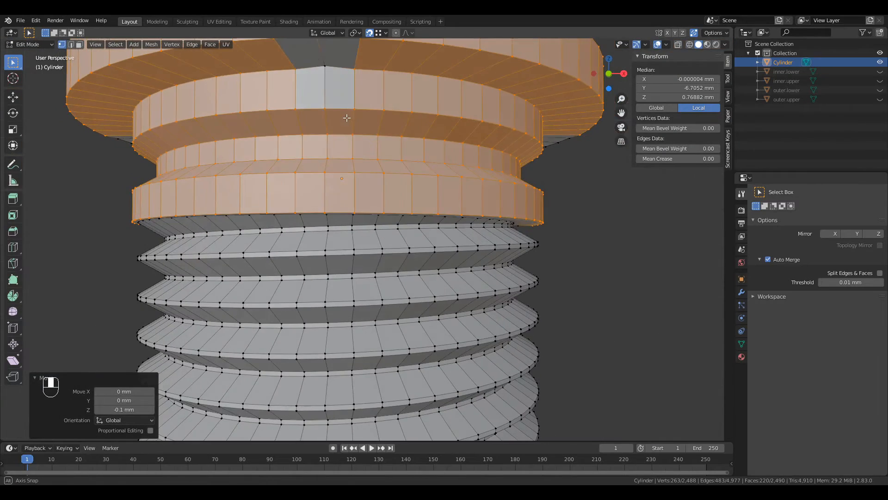
key("ctrl+z")
Select the entire collar and flange in see-through wireframe, including hidden vertices, and move them -0.1 mm along Z
scroll(346, 118, "down", 2)
left_click(678, 45)
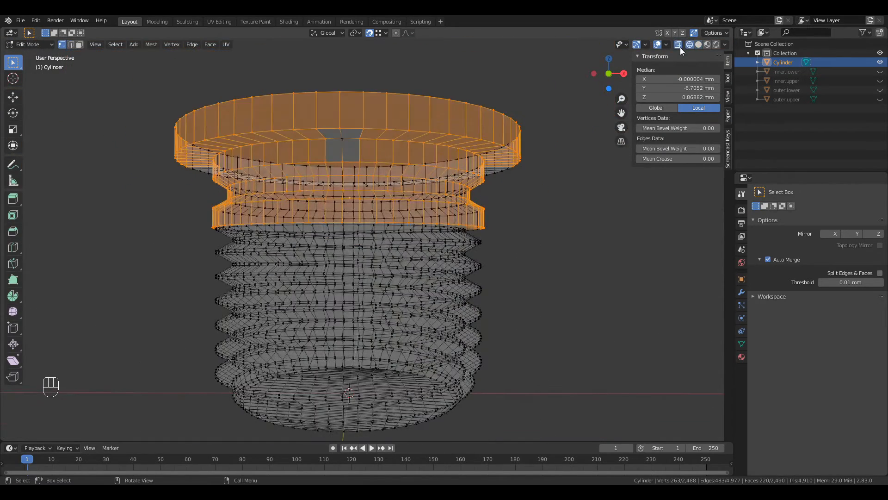
key("KP_1")
scroll(151, 126, "up", 2)
scroll(152, 125, "up", 1)
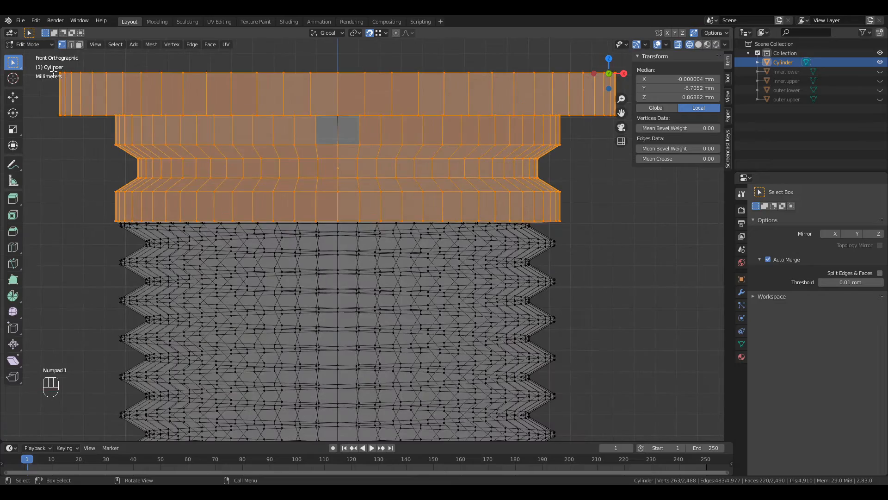
left_click_drag(48, 66, 623, 221)
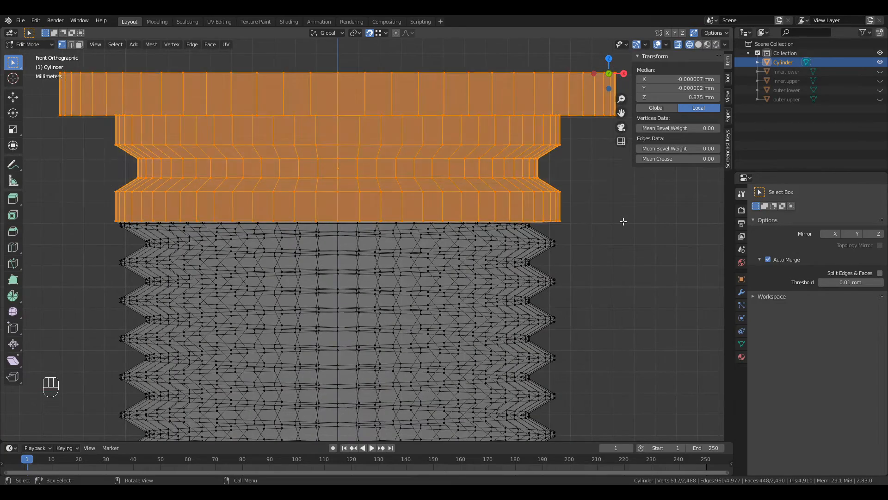
middle_click_drag(468, 250, 462, 315)
key("KP_1")
scroll(349, 216, "up", 1)
type("gz-0.1")
key("Return")
Switch back to solid shading and extrude the flange's top rim loop 2.5 mm upward along Z
scroll(283, 189, "down", 2)
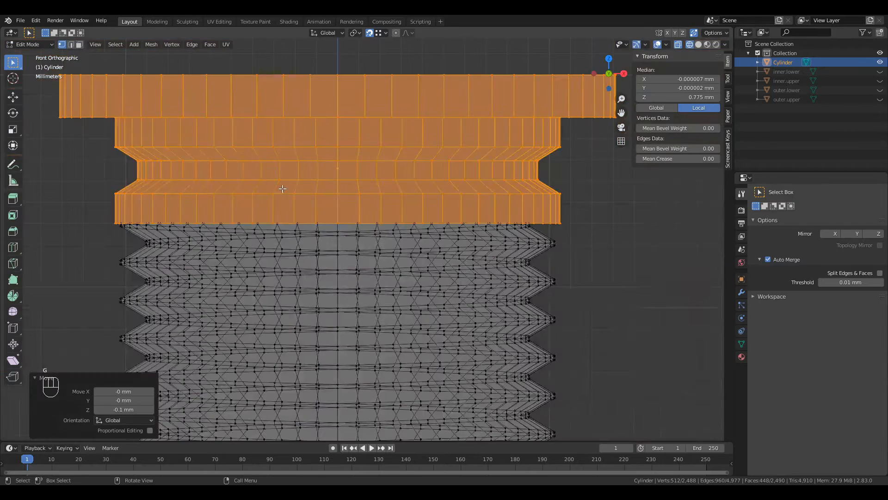
scroll(283, 188, "down", 3)
mouse_move(282, 189)
middle_mouse_down()
mouse_move(289, 211)
mouse_move(327, 233)
middle_mouse_up()
left_click(698, 45)
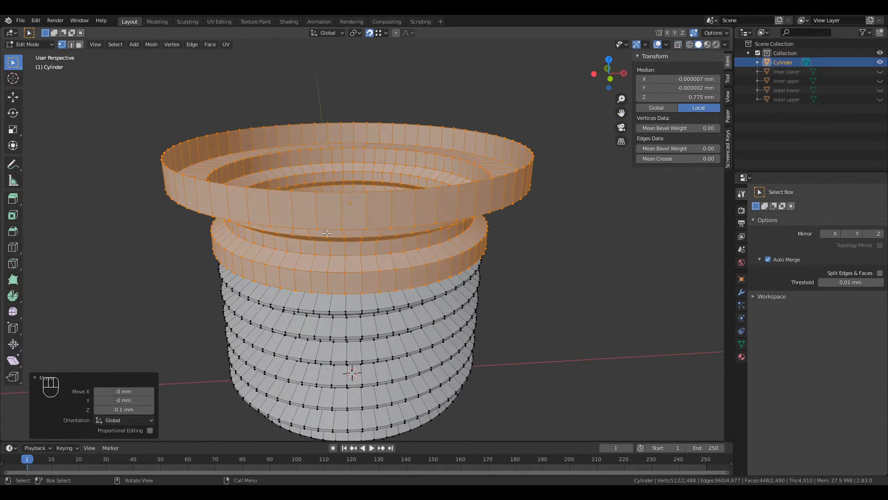
left_click(178, 129, "alt")
key("KP_1")
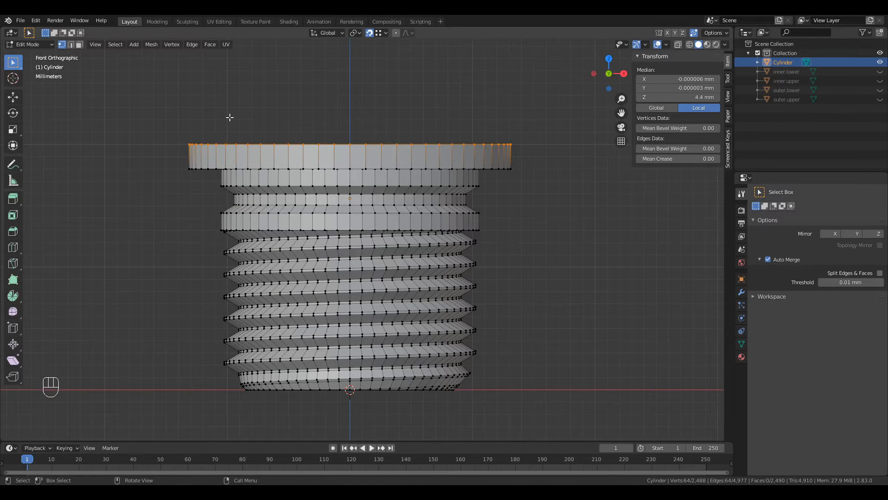
scroll(237, 127, "up", 2)
middle_click_drag(275, 140, 302, 258, "shift")
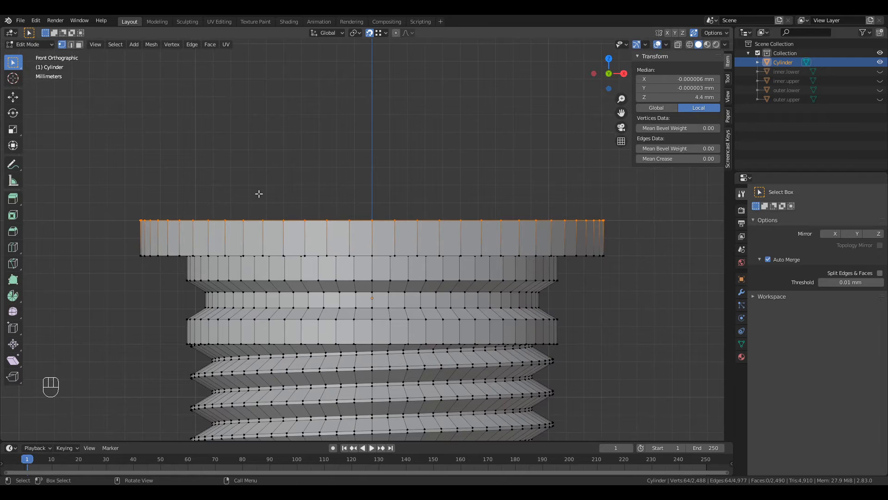
key("e")
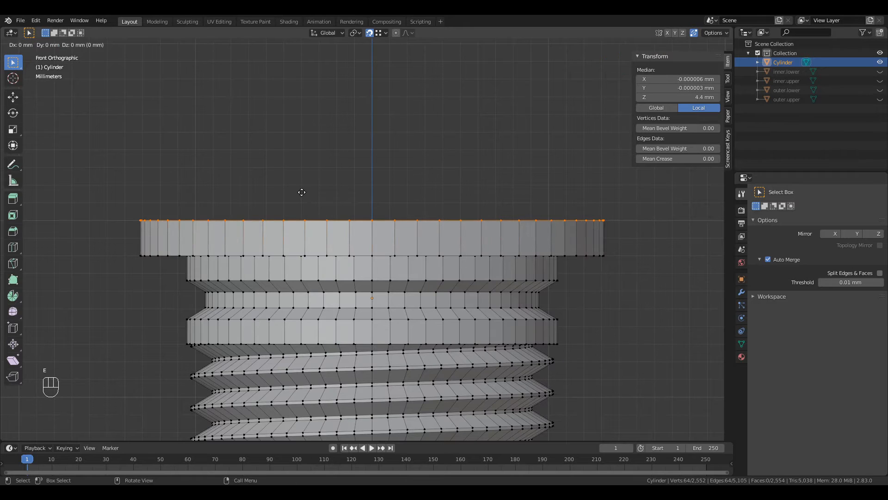
type("2")
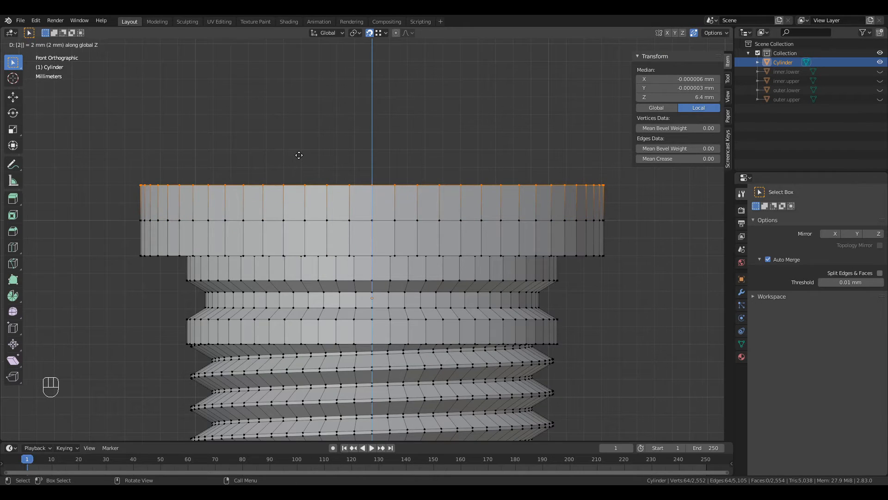
type(".5")
key("Return")
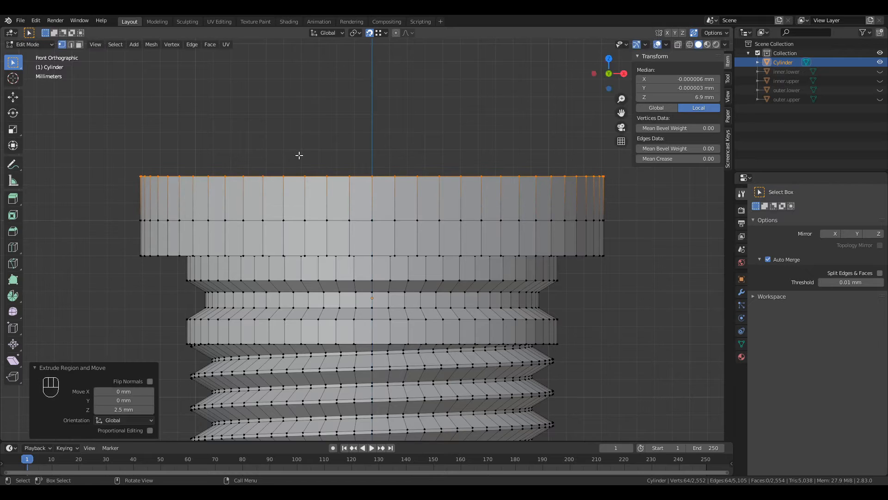
Scale the flange's top rim loop inward to 0.8
key("s")
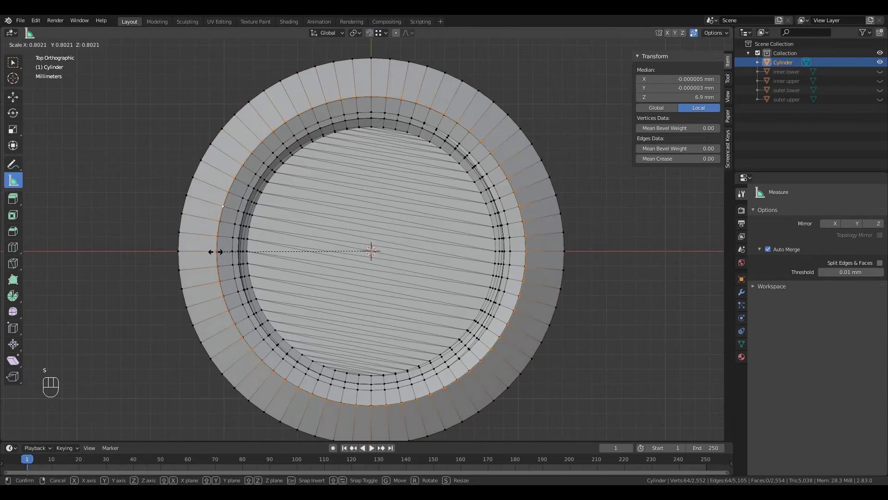
type("0.8")
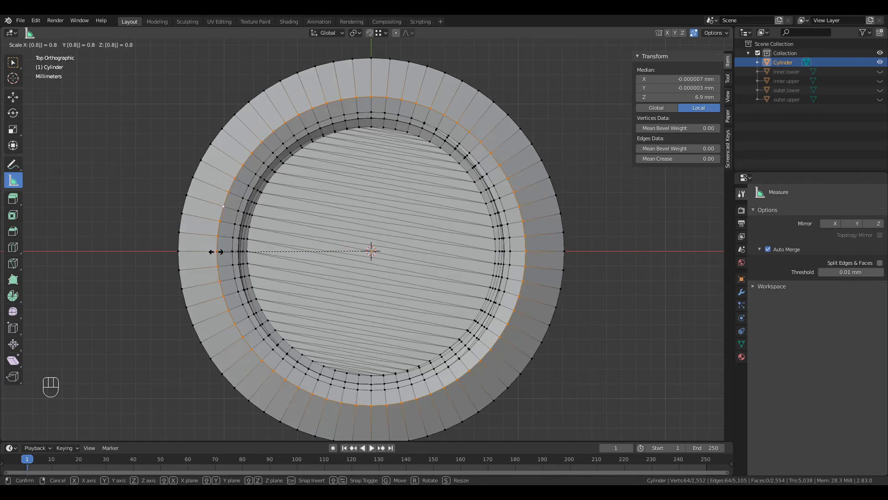
Scale the selected top edge loop of the cylinder's flange to 0.8 and save the file
key("Return")
middle_click_drag(217, 251, 184, 205)
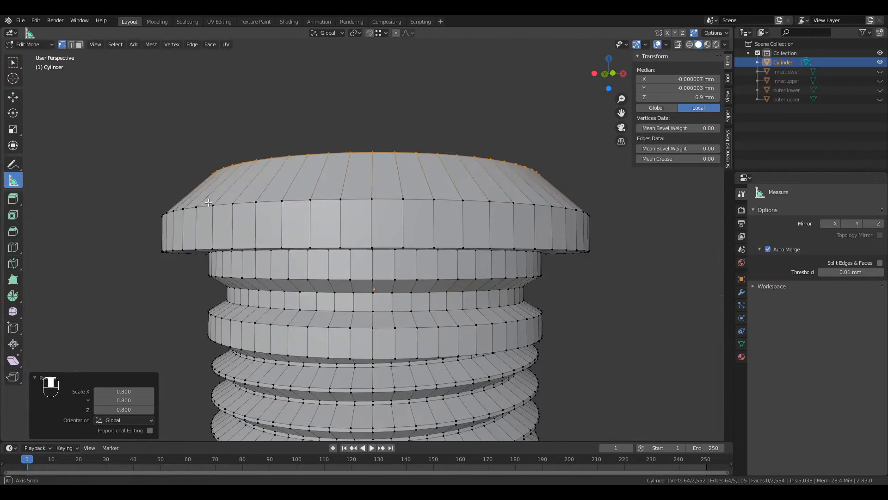
left_click(90, 286)
scroll(370, 215, "down", 5)
middle_click_drag(370, 215, 398, 235)
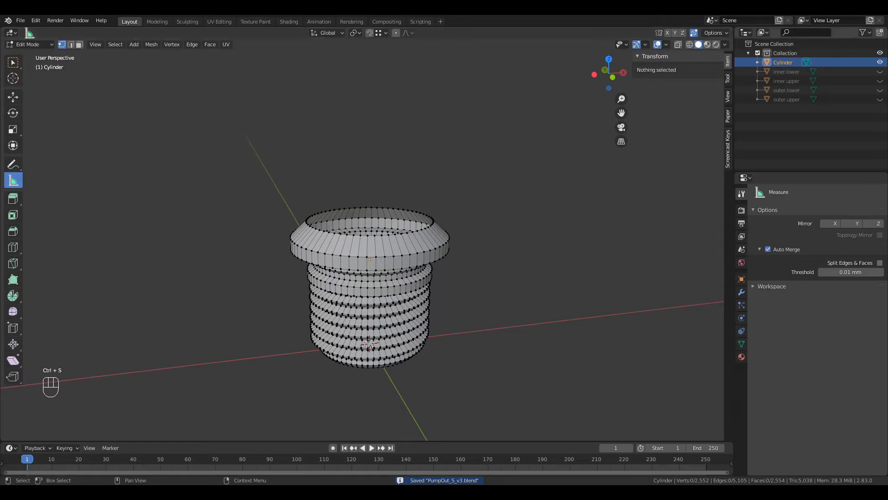
Show the outer.lower object, return to Object Mode and view the parts from the front
left_click(880, 90)
middle_click_drag(387, 322, 387, 283)
key("Tab")
scroll(364, 254, "down", 4)
middle_click_drag(363, 252, 365, 274)
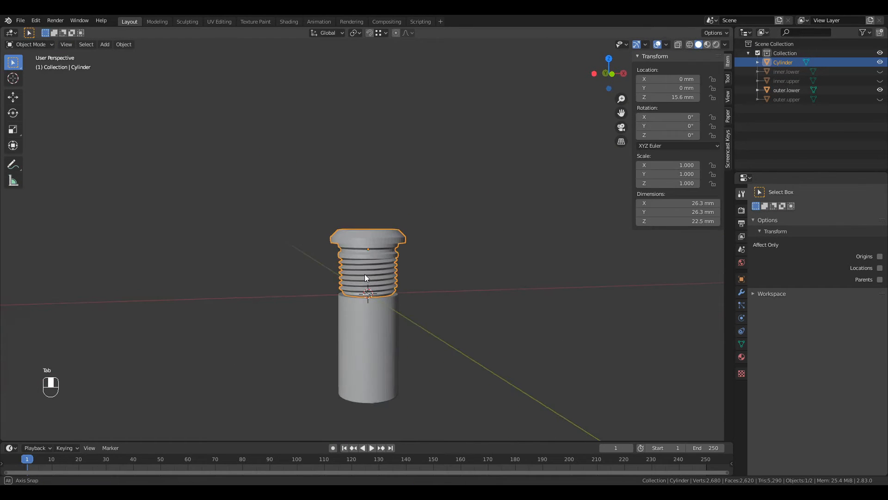
key("KP_1")
scroll(335, 230, "up", 8)
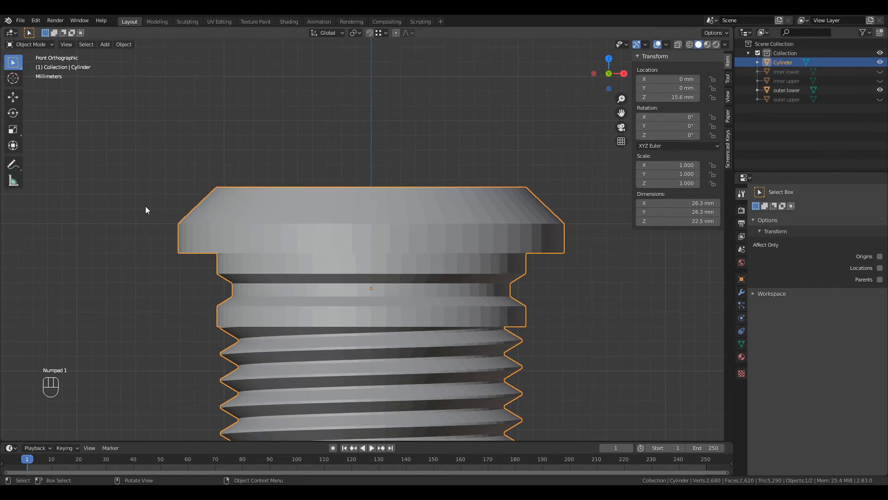
scroll(145, 210, "down", 5)
middle_click_drag(232, 224, 235, 126, "shift")
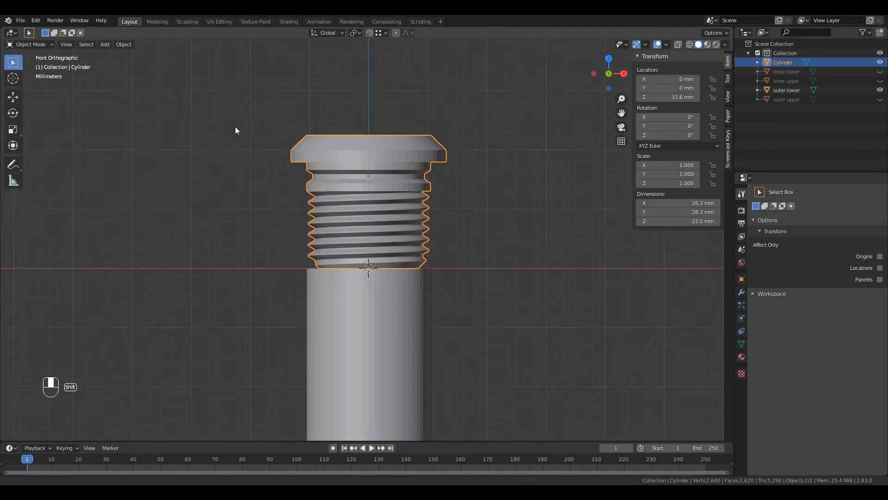
key("g")
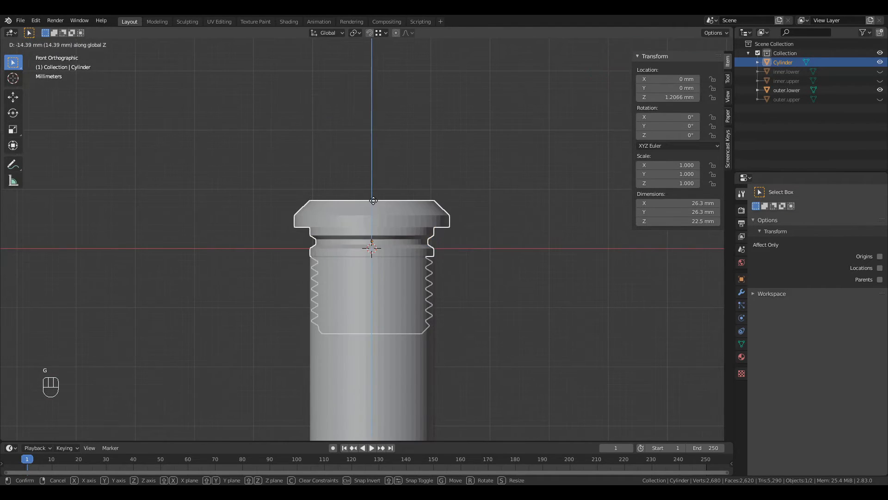
key("Escape")
scroll(372, 204, "down", 6)
key("g")
key("Escape")
scroll(365, 334, "up", 3)
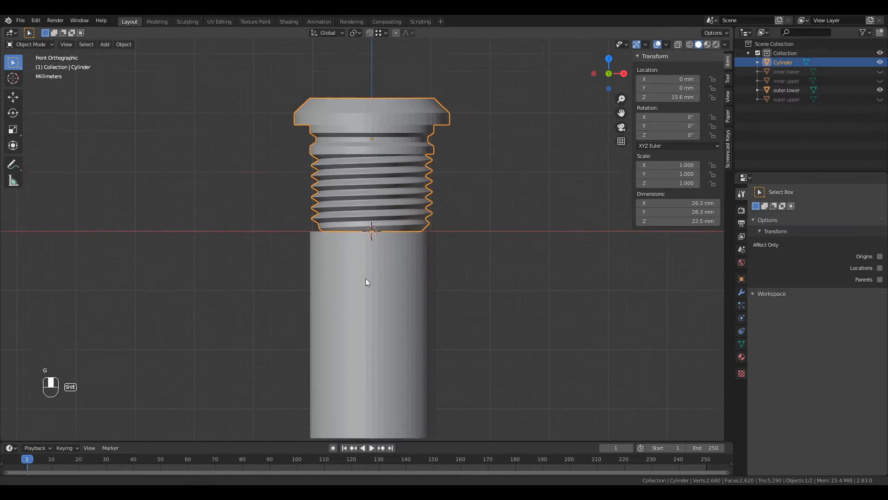
Move the threaded cylinder down 57.5 mm along Z so its flange sits under the lower end of outer.lower
middle_click_drag(365, 278, 364, 223, "shift")
scroll(365, 232, "up", 2)
scroll(365, 235, "down", 1)
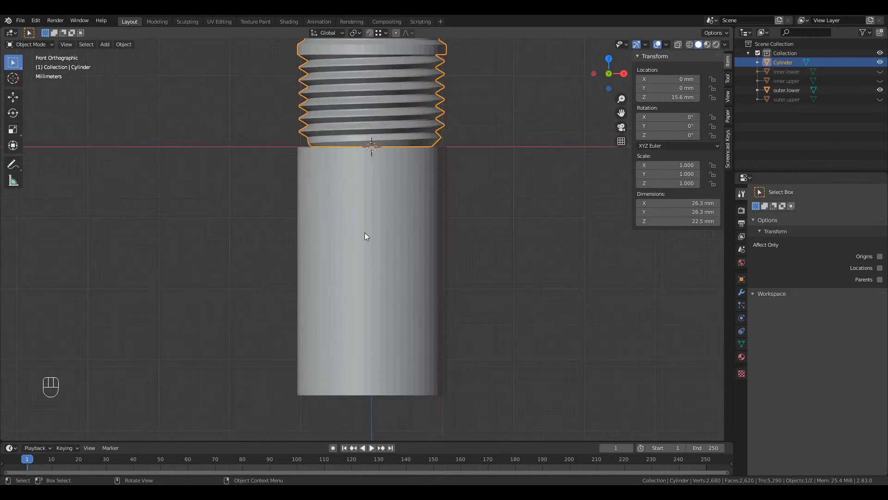
key("g")
key("z")
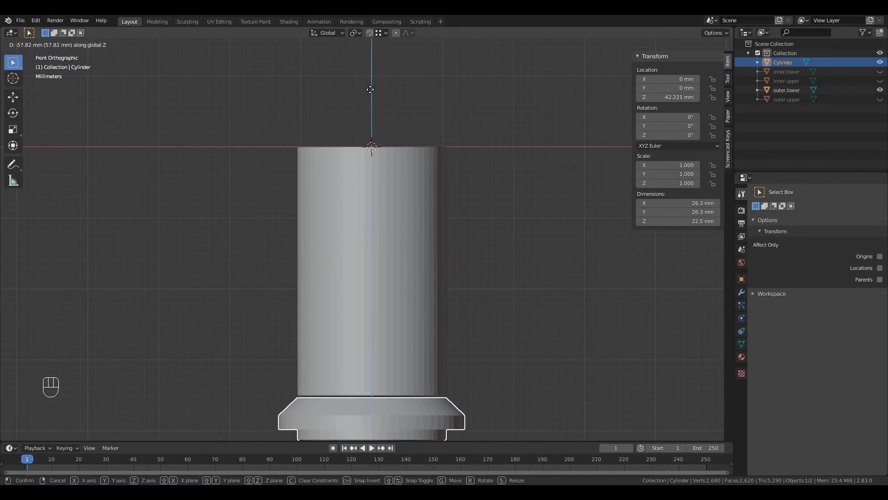
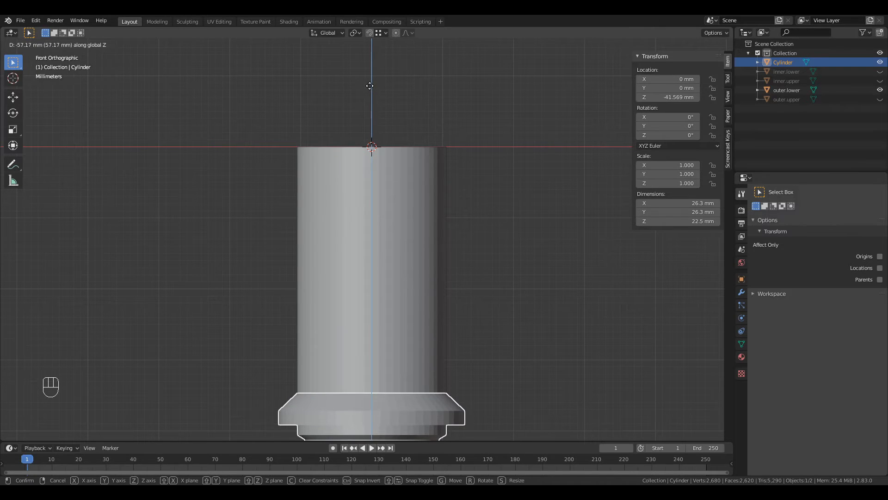
left_click(365, 87)
Examine in wireframe how the top of the threaded cylinder's flange meets the lower end of outer.lower
scroll(351, 328, "up", 4)
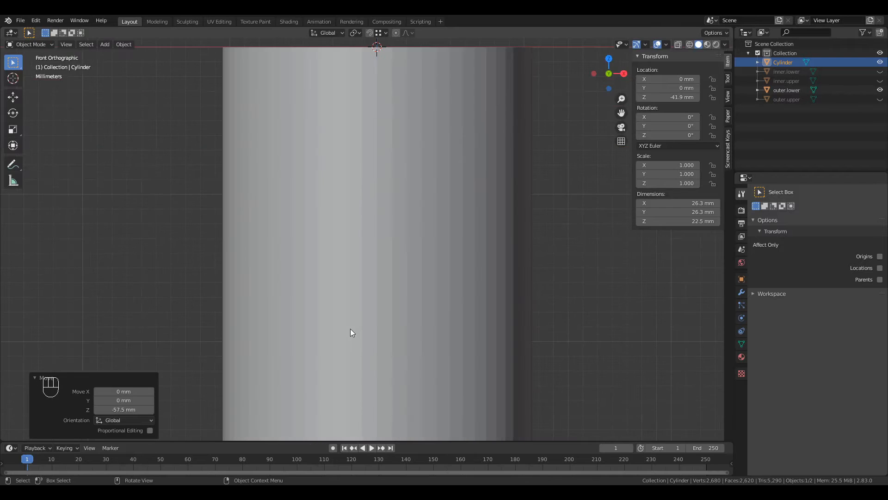
middle_click_drag(351, 328, 339, 212, "shift")
left_click(689, 44)
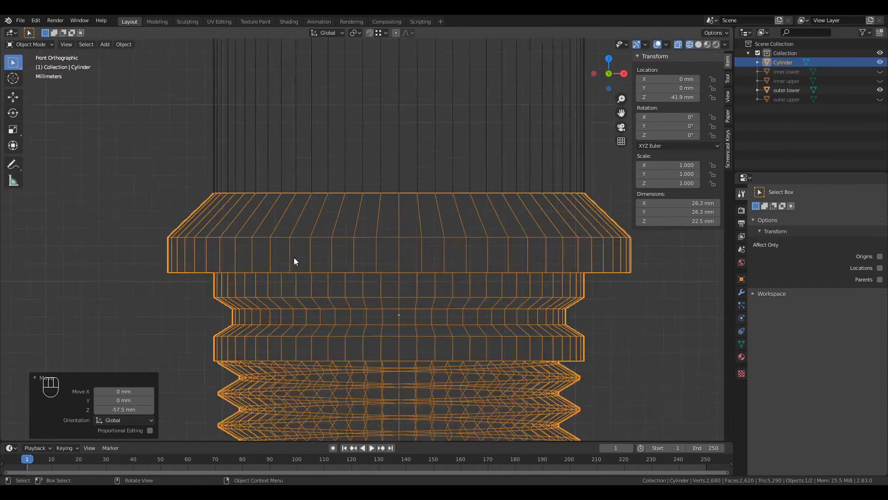
scroll(298, 185, "up", 3)
left_click(65, 126)
middle_click_drag(65, 125, 223, 169)
scroll(236, 167, "down", 8)
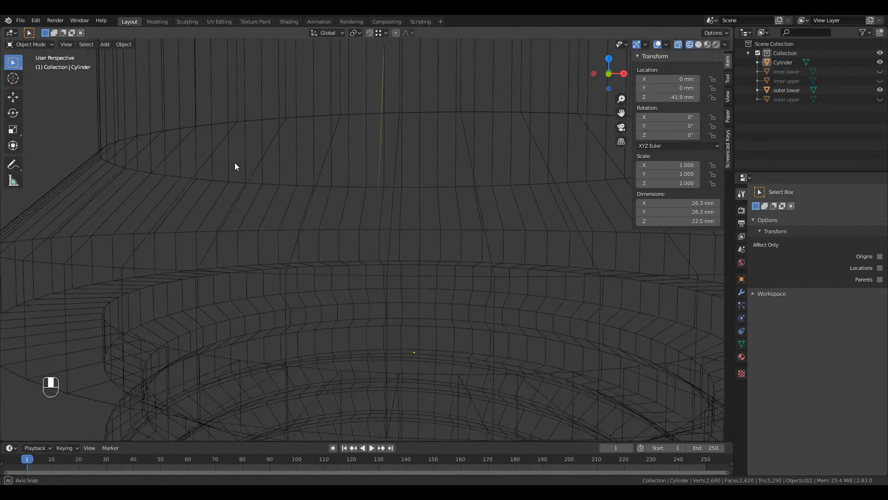
left_click(376, 174)
middle_click_drag(375, 172, 413, 145)
left_click(442, 196)
mouse_move(442, 197)
middle_mouse_down()
mouse_move(292, 216)
mouse_move(287, 254)
mouse_move(284, 178)
middle_mouse_up()
left_click(699, 44)
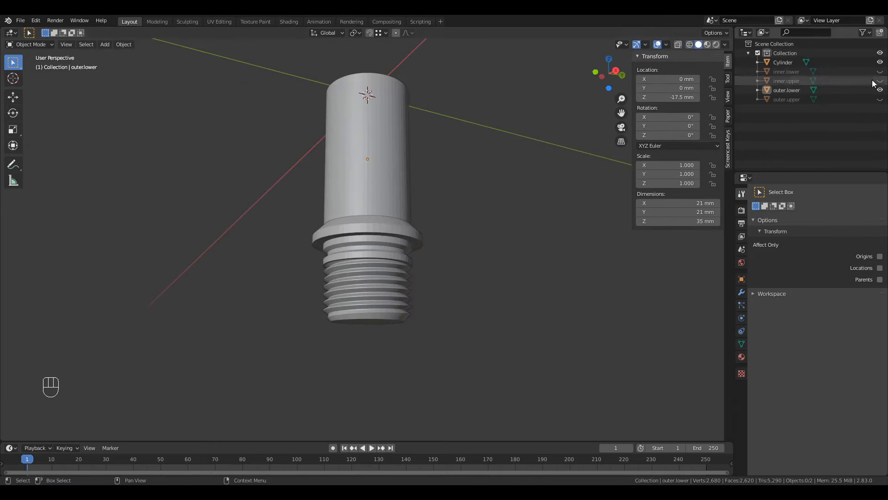
Show the outer.upper object and lower the threaded cylinder 2.5 mm along Z
left_click(880, 99)
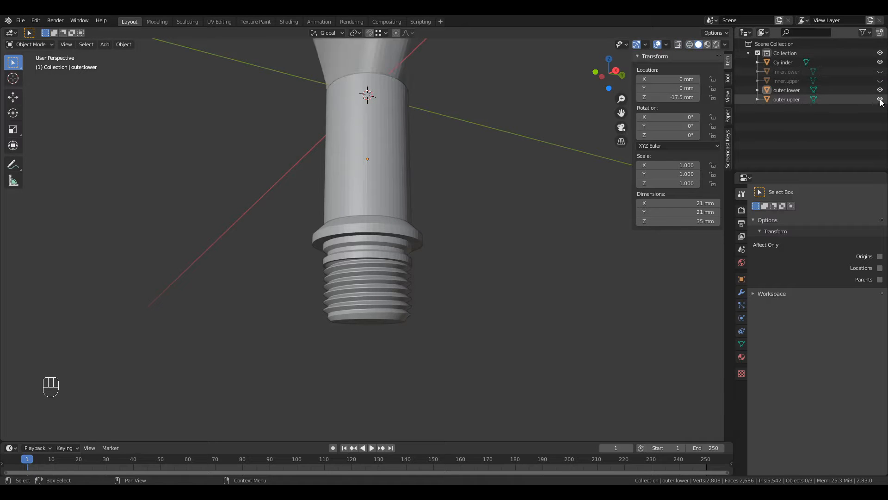
key("KP_1")
scroll(346, 362, "up", 5)
left_click(407, 257)
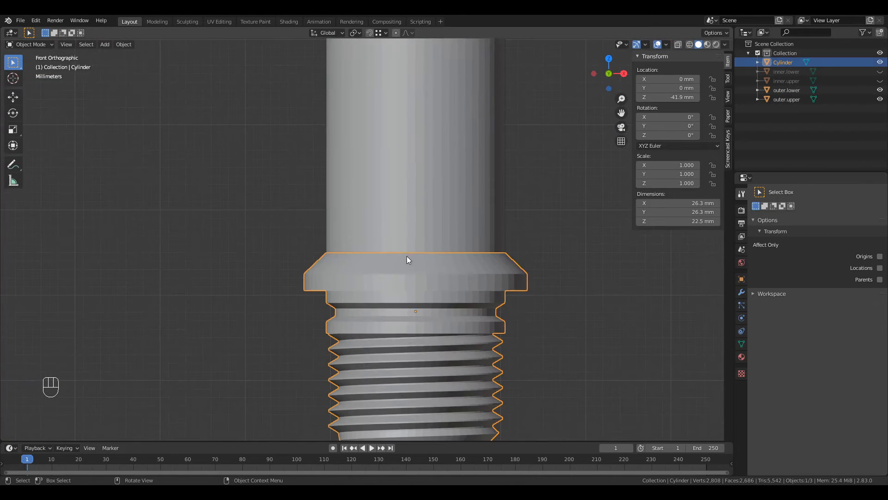
scroll(407, 257, "up", 3)
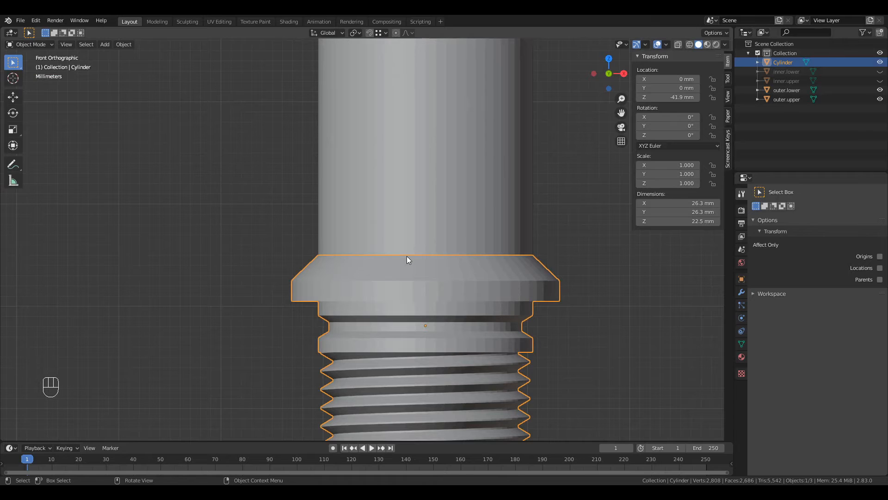
key("g")
key("z")
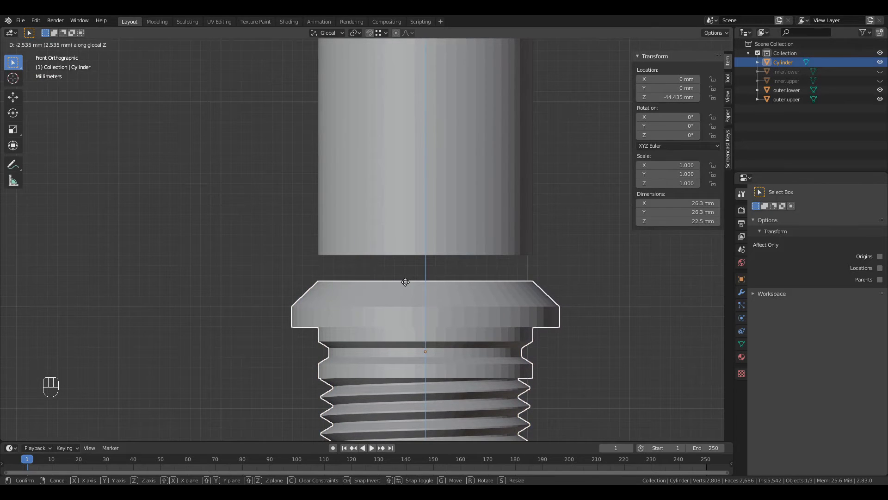
left_click(406, 281)
Lower the threaded cylinder a further 5.5 mm along Z
type("gz")
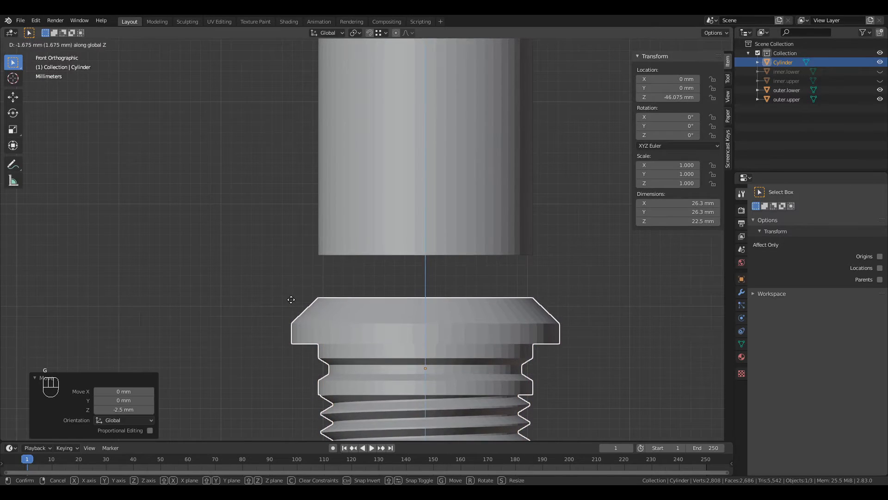
type("5.5")
key("minus")
key("Return")
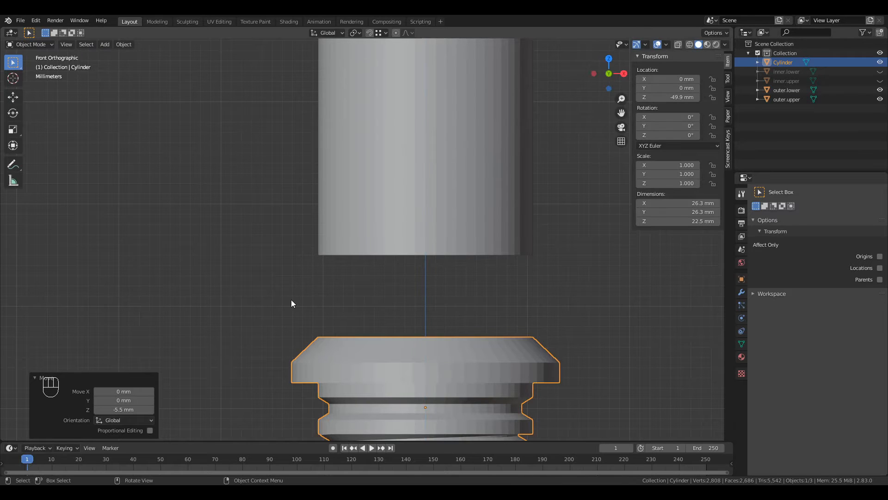
Extrude the top edge loop of the threaded cylinder's flange 8 mm upward along Z
key("Tab")
middle_click_drag(379, 233, 383, 246)
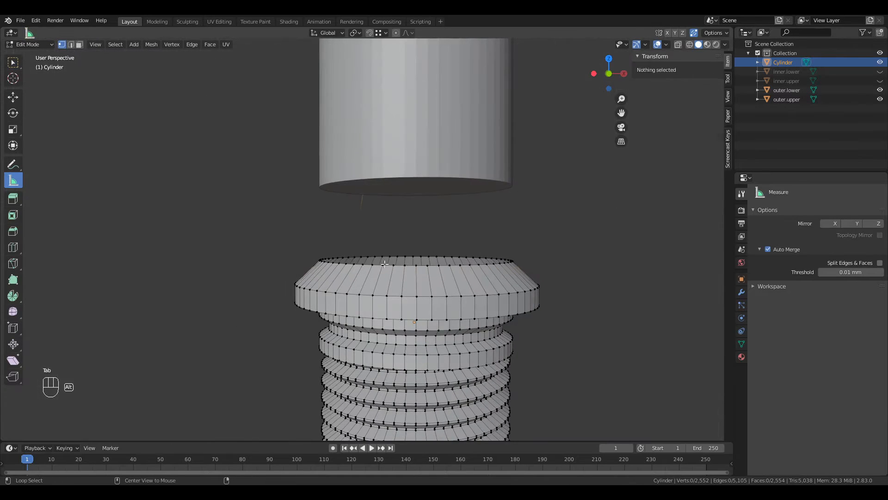
left_click(385, 264, "alt")
key("KP_1")
key("e")
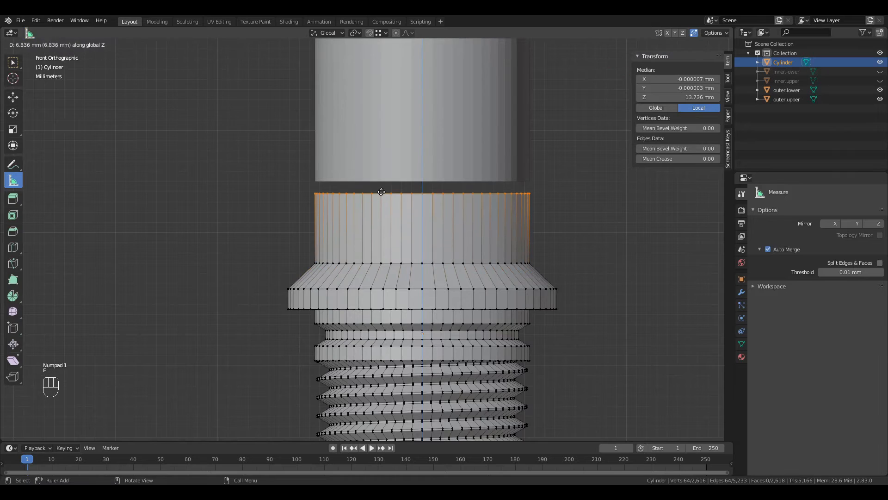
key("8")
key("Return")
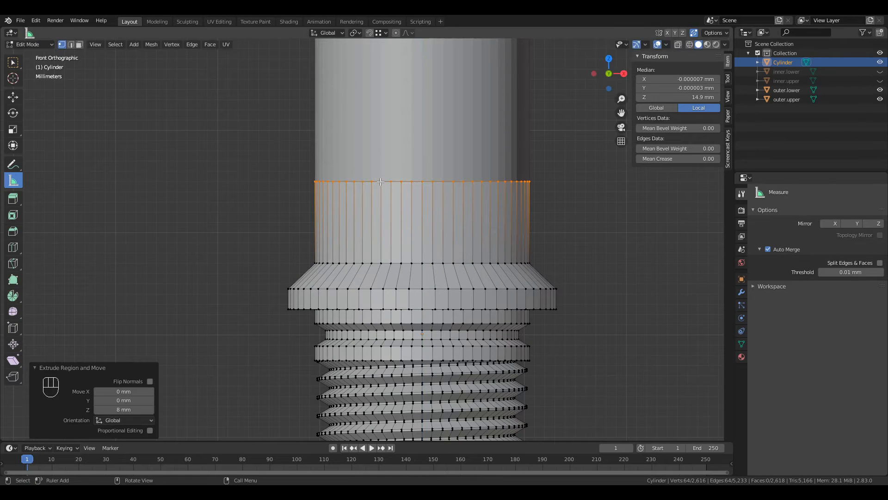
left_click(234, 208)
scroll(287, 177, "down", 2)
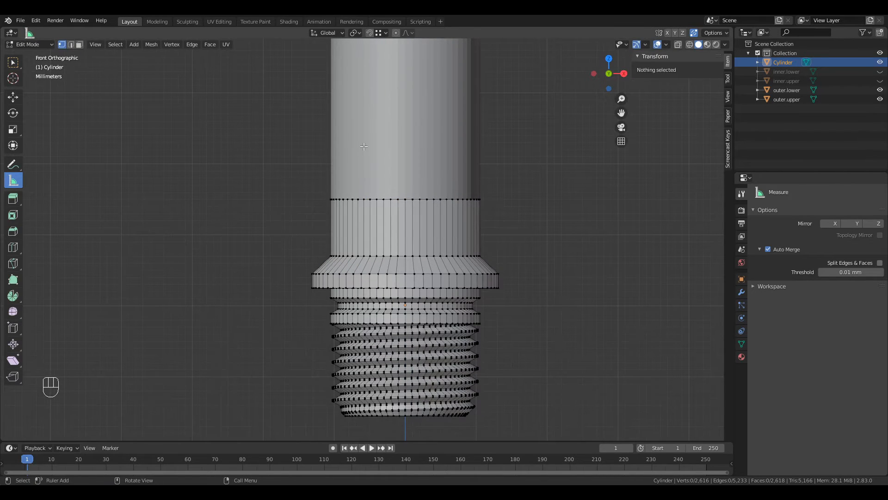
Return to Object Mode, deselect the threaded cylinder and save the file
key("Tab")
scroll(277, 201, "up", 5)
left_click(162, 200)
scroll(162, 201, "down", 5)
key("ctrl+s")
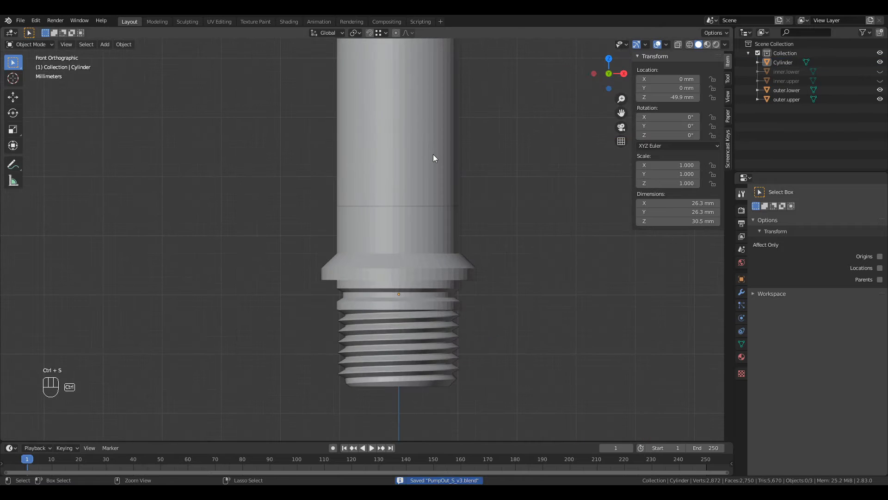
left_click(433, 154)
left_click(417, 226)
scroll(401, 134, "down", 6)
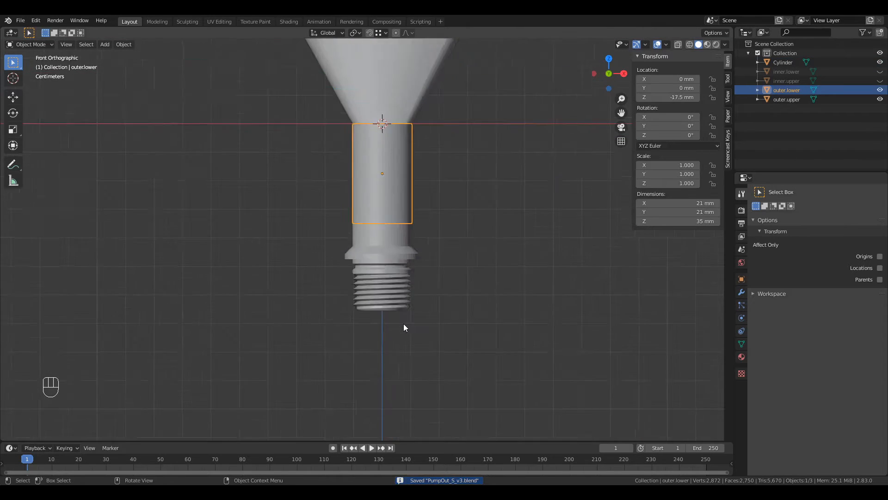
left_click(377, 141)
left_click(376, 141)
left_click(377, 194)
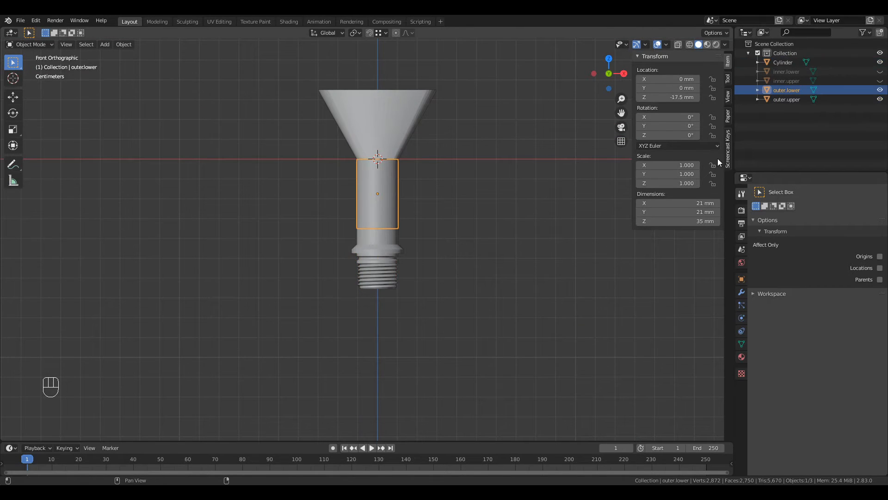
Show inner.upper and inner.lower, and duplicate all five objects in place
left_click(879, 81)
left_click(879, 73)
left_click(853, 63)
left_click(850, 99, "shift")
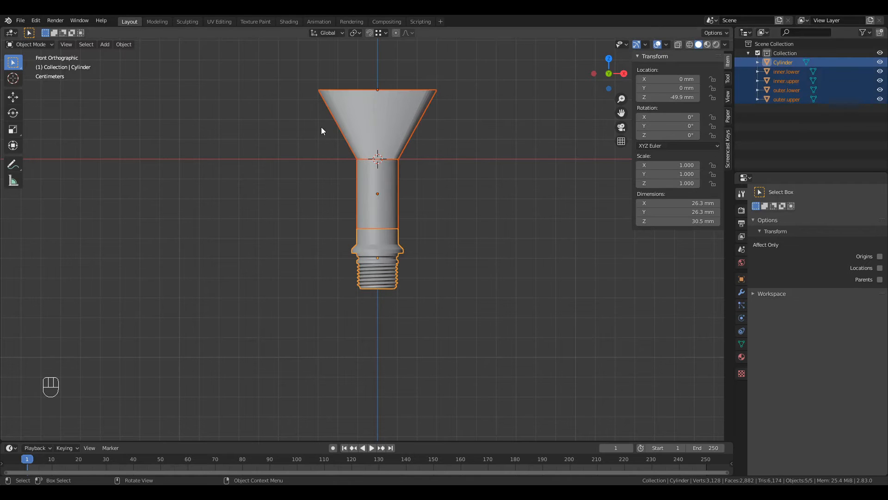
right_click(361, 127)
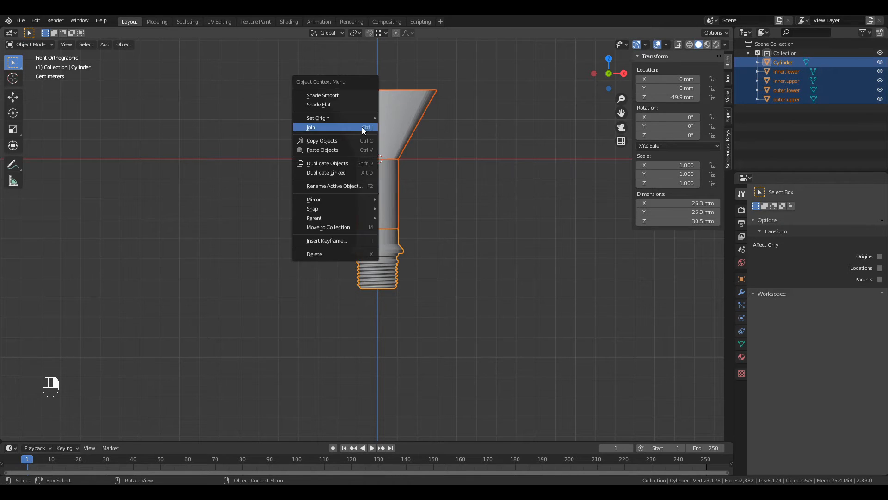
left_click(359, 162)
right_click(359, 162)
Move the five duplicated objects into a new collection named TEMP
right_click(359, 162)
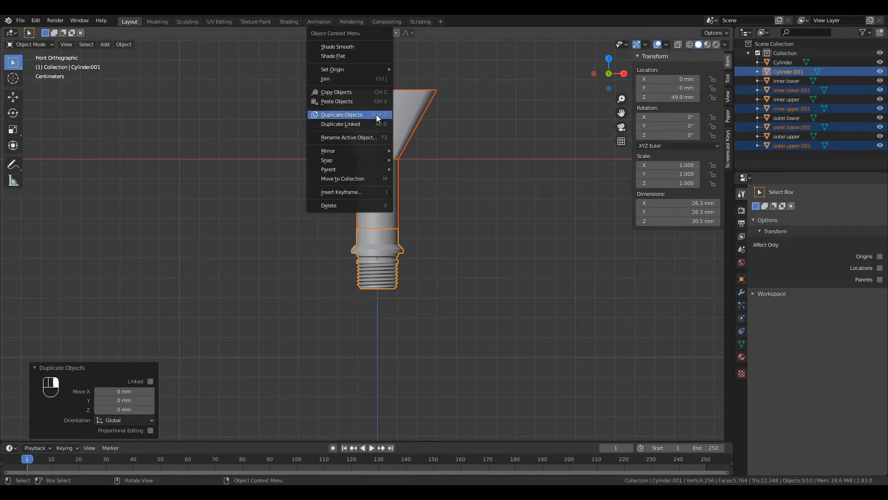
left_click(368, 179)
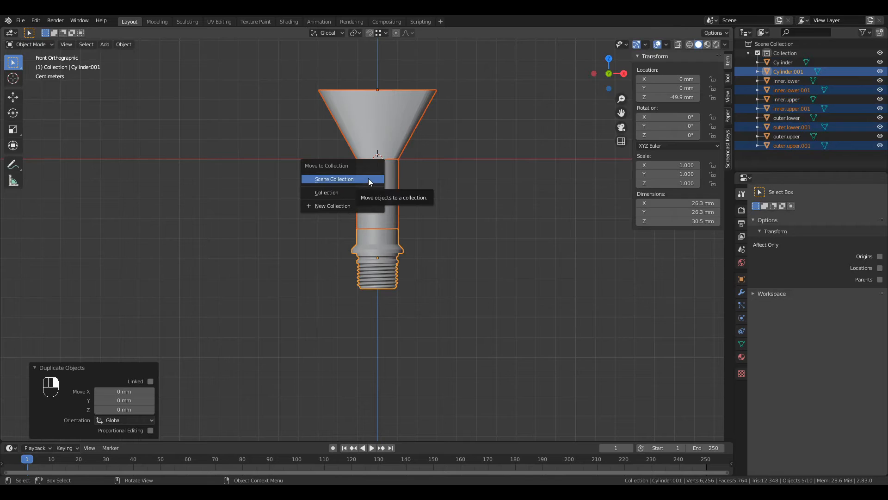
left_click(360, 205)
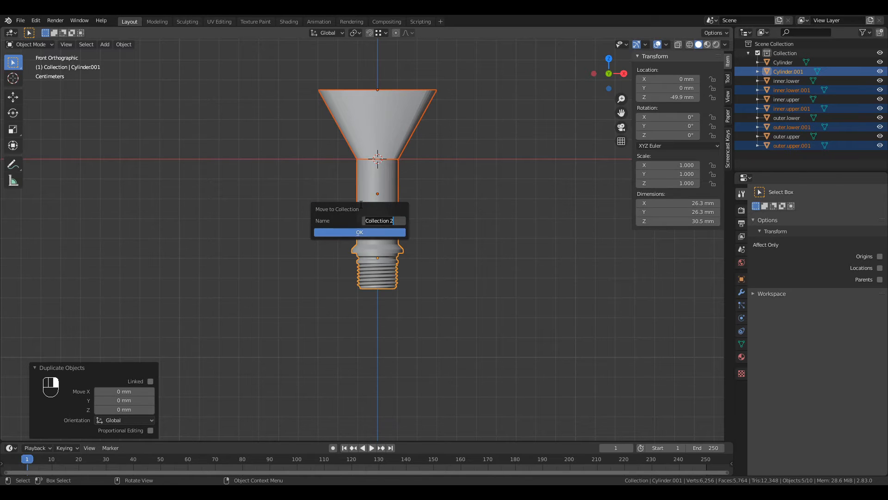
left_click(354, 235)
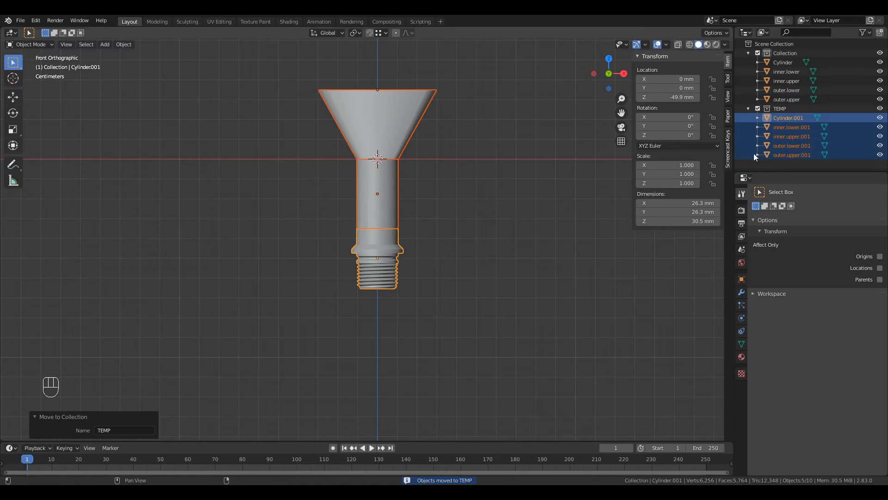
Hide and collapse the TEMP collection, and save the file
left_click(880, 108)
left_click(749, 109)
left_click(372, 121)
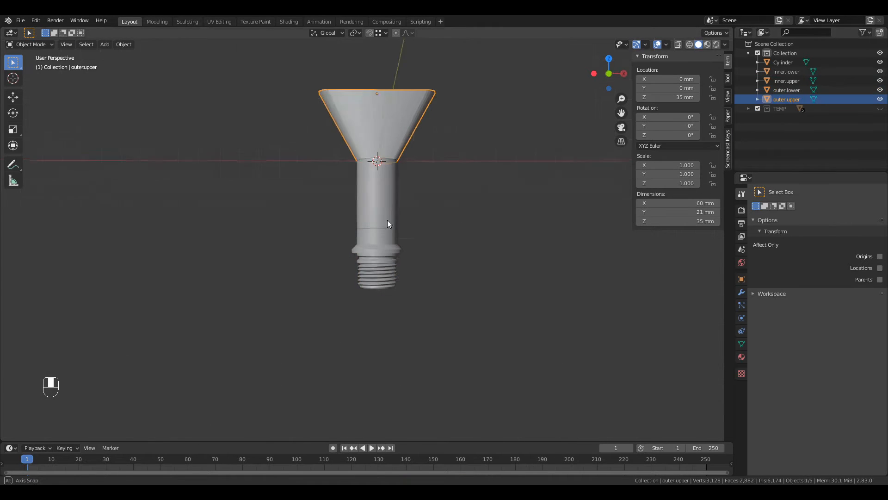
middle_click_drag(387, 220, 419, 250)
key("ctrl+s")
Examine the funnel, inner tube and threaded cylinder by selecting the inner parts in turn and toggling the cylinder's visibility
left_click(354, 81)
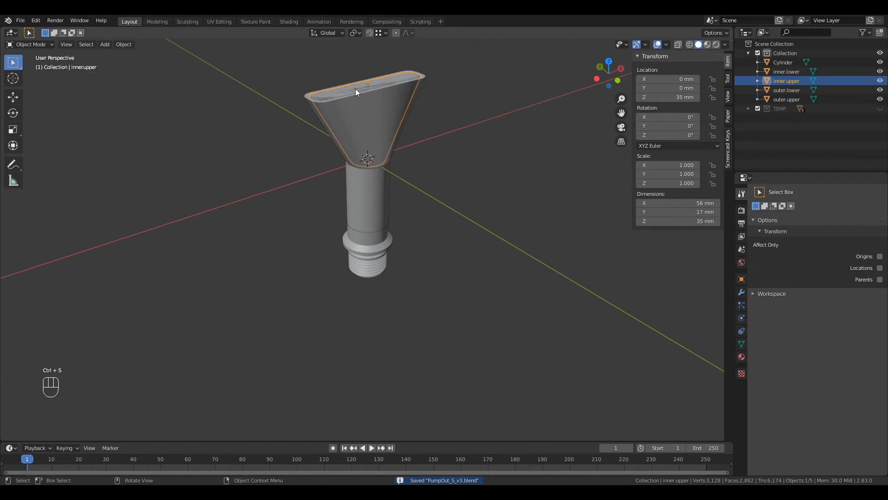
left_click(355, 88)
left_click(367, 188)
left_click(367, 187)
middle_click_drag(395, 157, 341, 127)
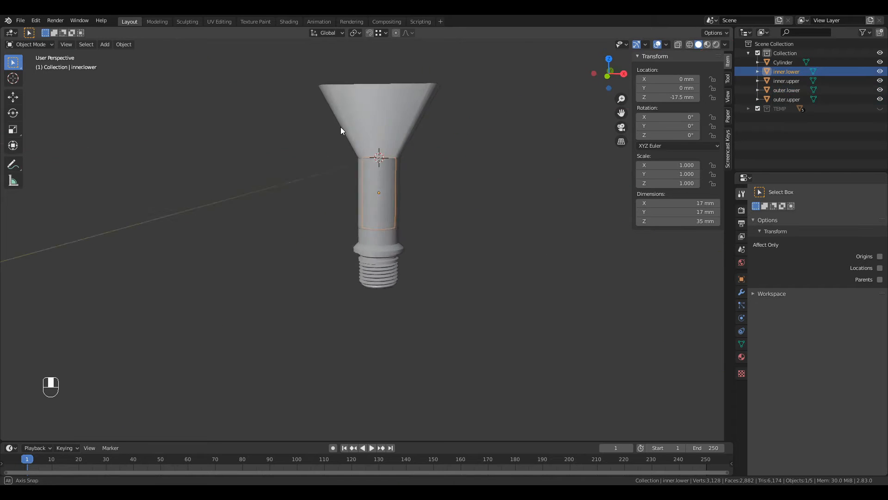
scroll(389, 106, "up", 3)
middle_click_drag(389, 106, 394, 225, "shift")
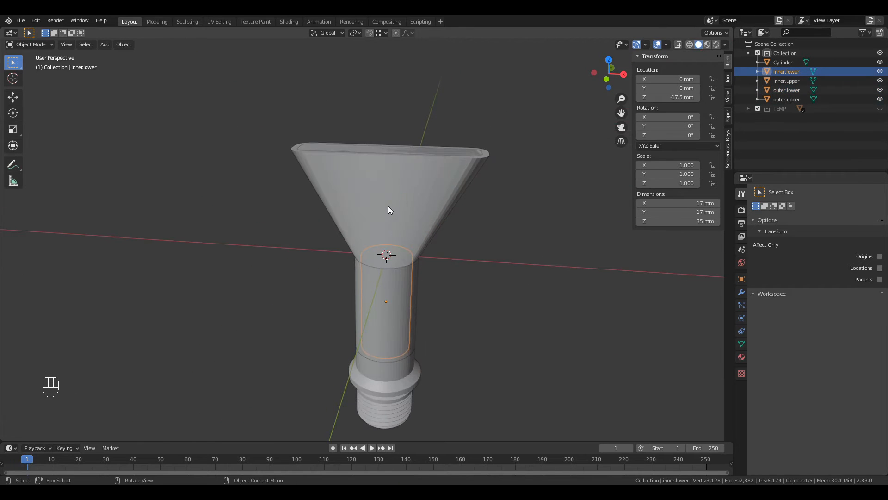
left_click(879, 62)
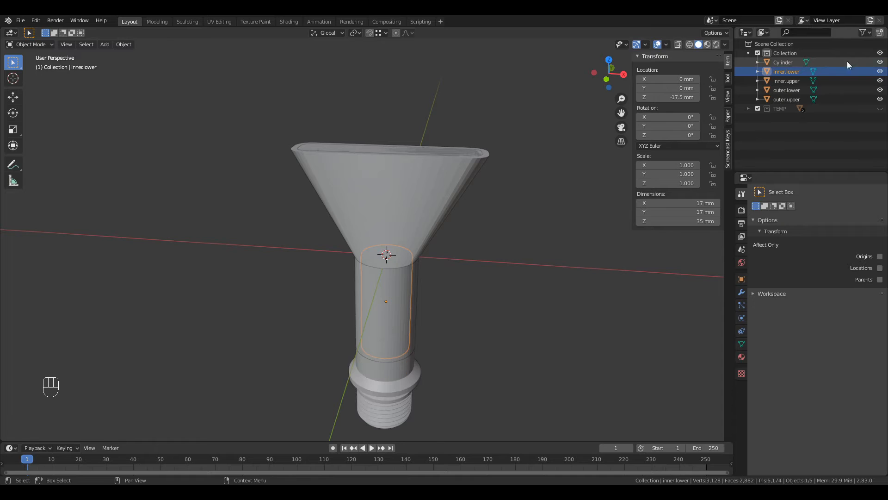
left_click(880, 61)
Rename the Cylinder object as Bolt
double_click(784, 62)
type("Bolt")
key("Return")
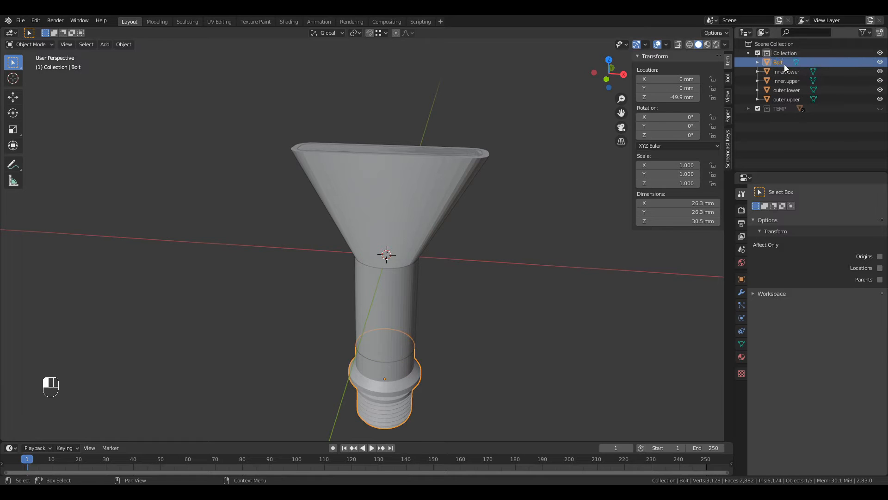
Hide outer.lower and examine how the lower end of inner.lower sits inside the Bolt's open rim
left_click(372, 287)
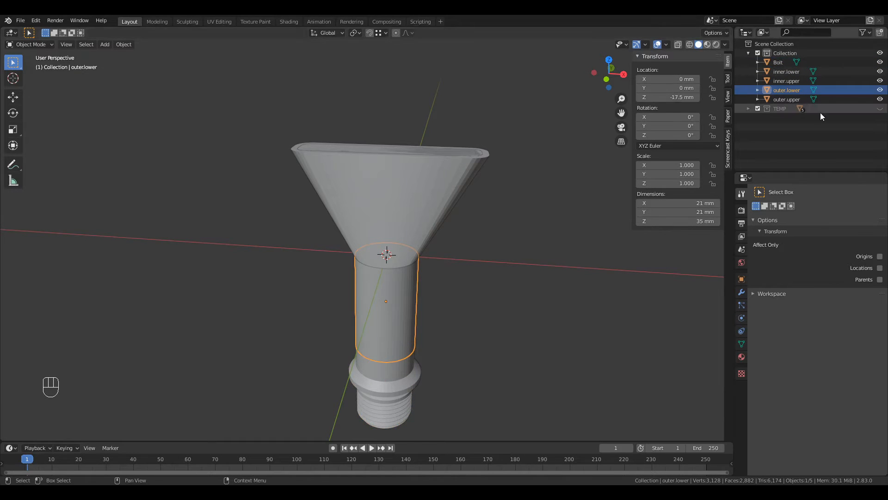
left_click(880, 71)
left_click(880, 72)
left_click(880, 90)
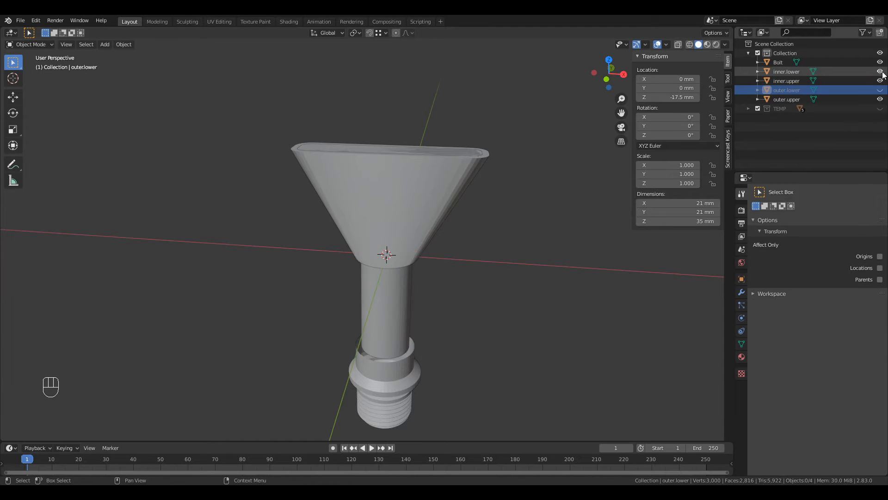
left_click(862, 71)
middle_click_drag(373, 365, 378, 329)
middle_click_drag(392, 235, 402, 163, "shift")
scroll(420, 348, "up", 4)
middle_click_drag(420, 348, 390, 254, "shift")
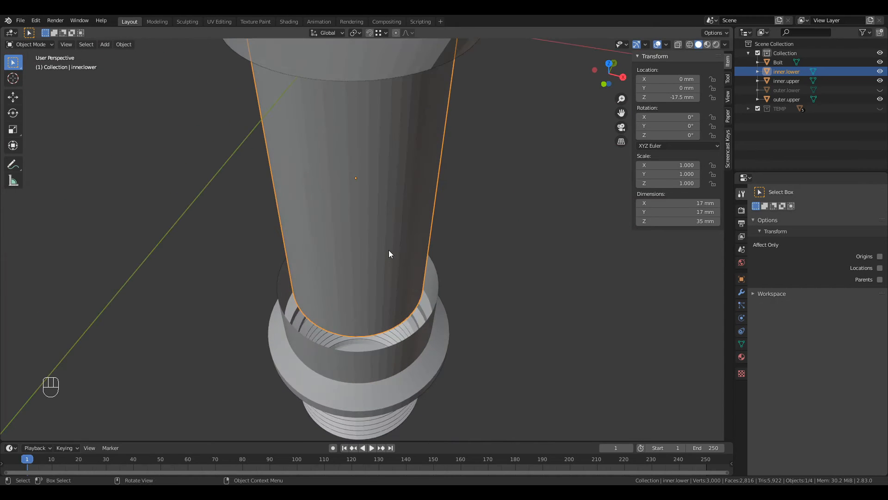
left_click(354, 366)
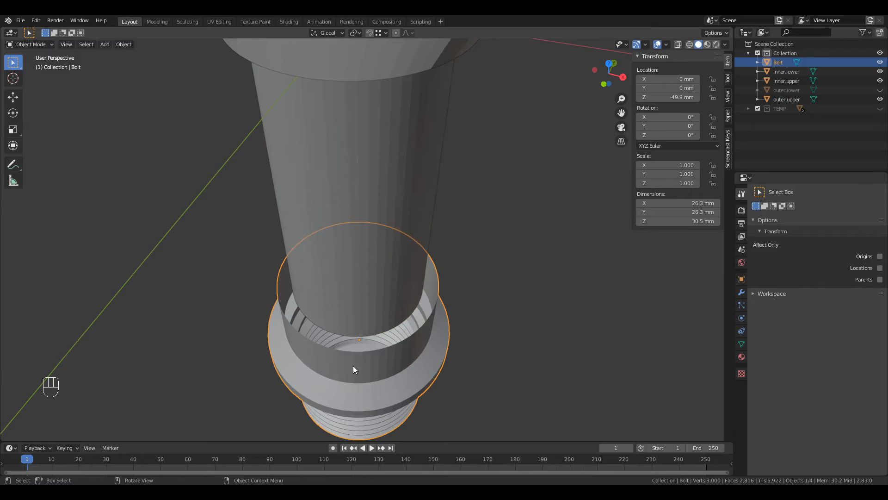
middle_click_drag(354, 365, 341, 331)
scroll(340, 331, "down", 4)
Duplicate inner.lower in place and move the copy straight down through the Bolt, with its upper end just above the Bolt's rim
left_click(326, 173)
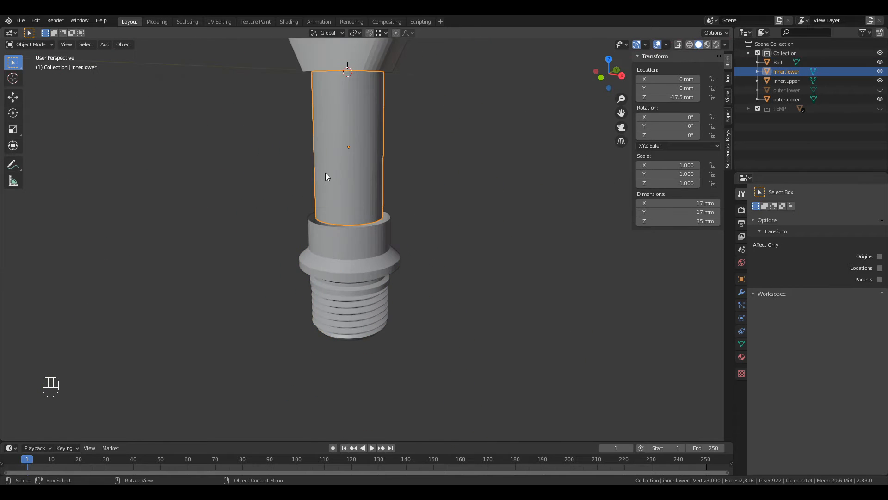
right_click(325, 173)
left_click(324, 111)
right_click(324, 110)
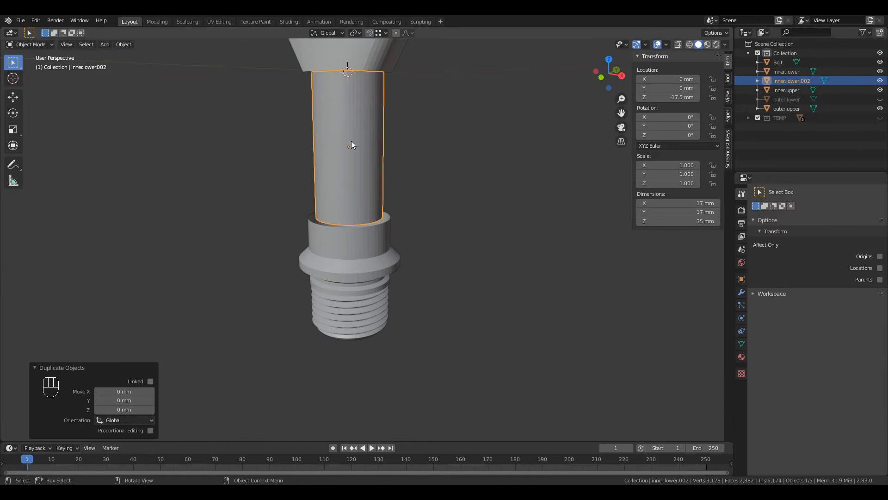
key("KP_1")
scroll(363, 179, "up", 2)
key("g")
key("z")
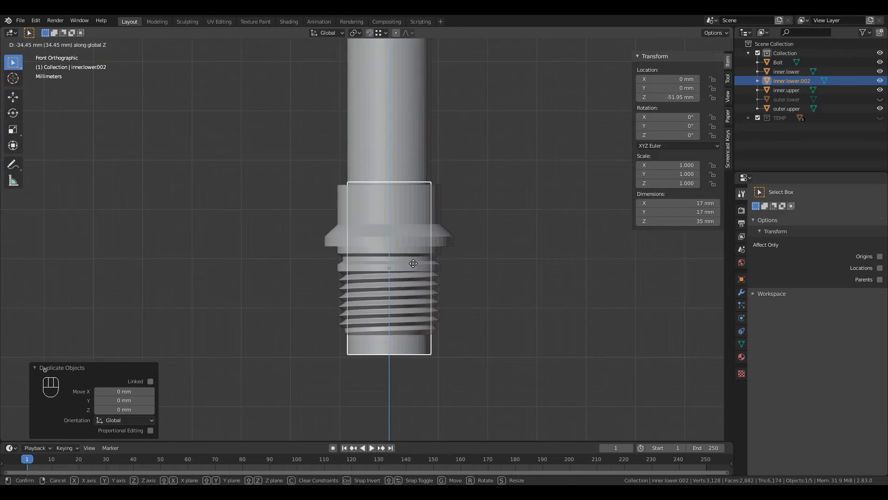
left_click(413, 256)
Edit the duplicated inner tube in see-through front view and add two evenly spaced horizontal loop cuts around it
middle_click_drag(414, 255, 355, 318)
key("Tab")
key("KP_1")
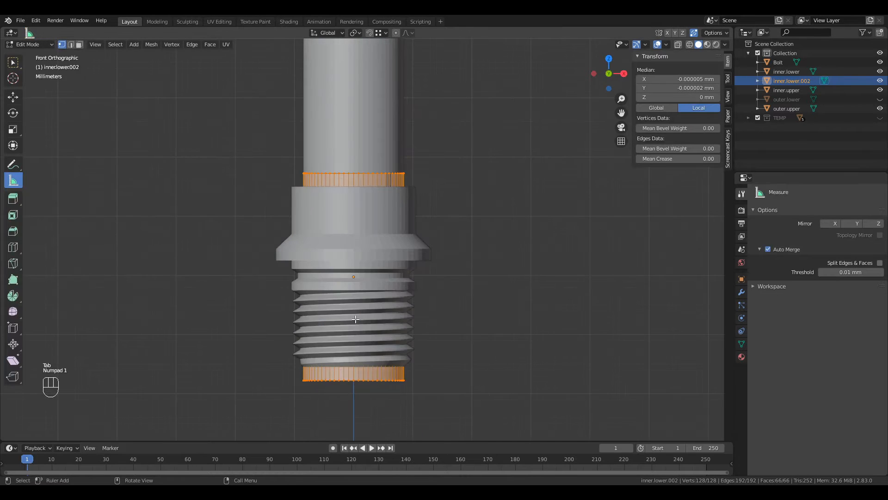
scroll(355, 319, "up", 3)
key("alt+z")
middle_click_drag(303, 185, 326, 106, "shift")
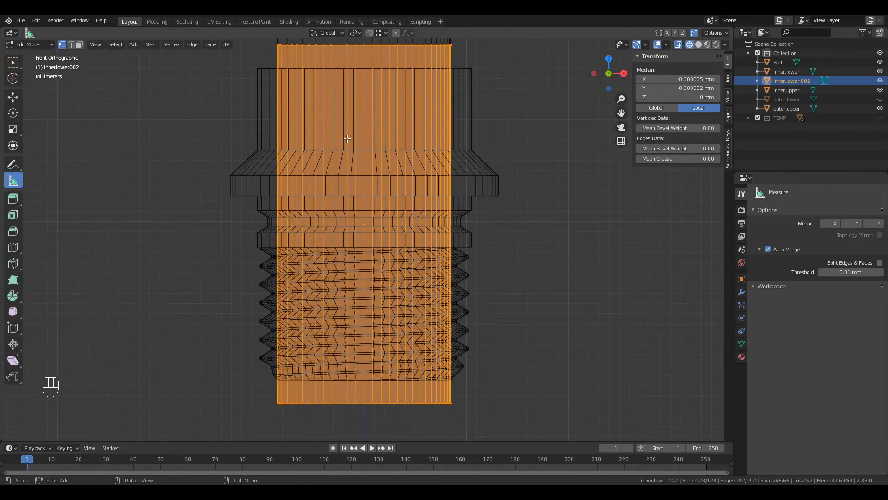
key("ctrl+r")
scroll(347, 138, "up", 1)
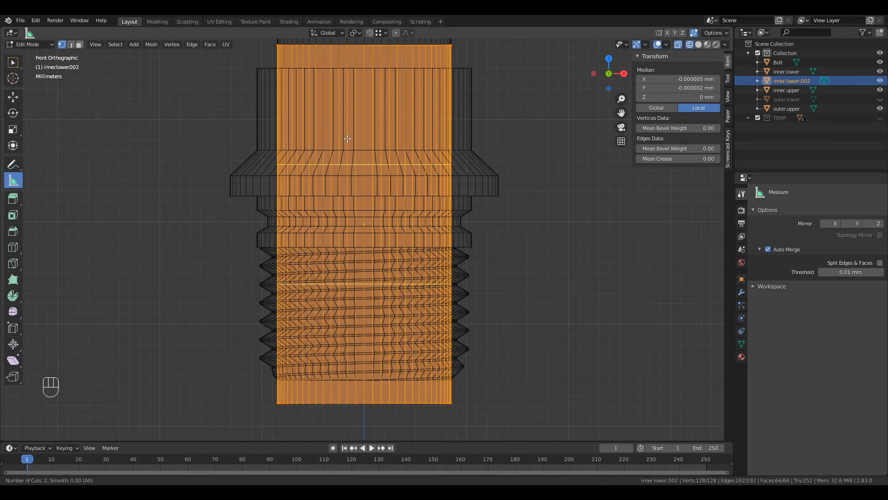
left_click(347, 138)
right_click(347, 139)
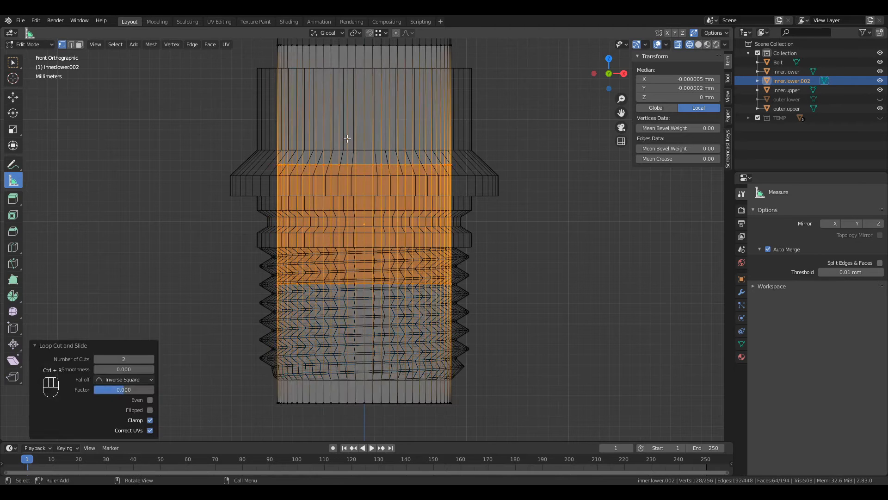
Turn on snapping and move the upper loop up about 1.43 mm along Z to the top edge of the Bolt's flange slope
key("g")
right_click(377, 252)
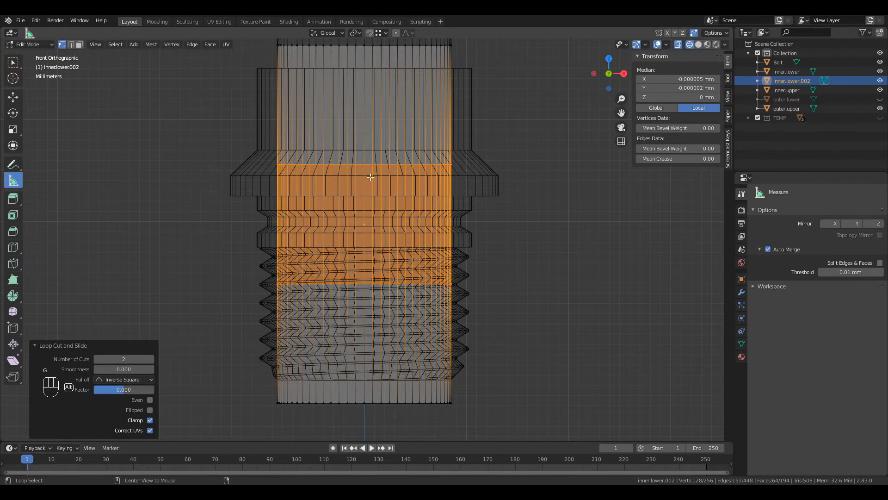
key("alt+a")
left_click(368, 165, "alt")
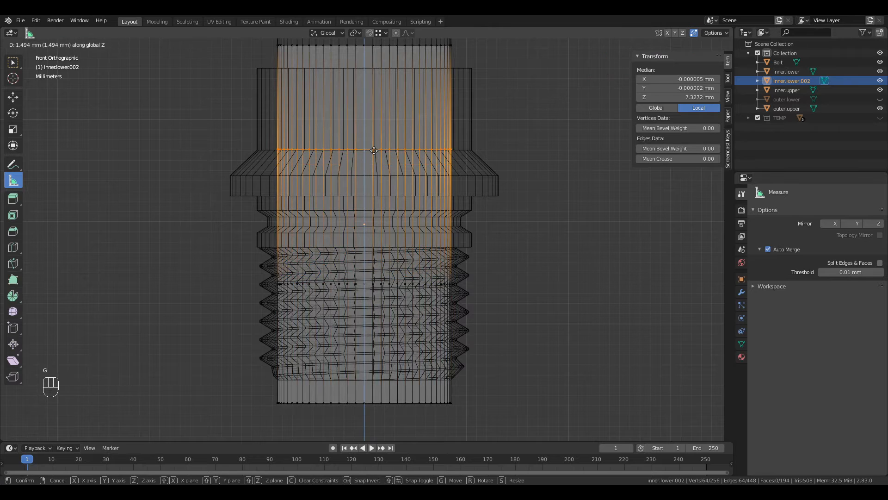
left_click(381, 33)
left_click(369, 33)
key("g")
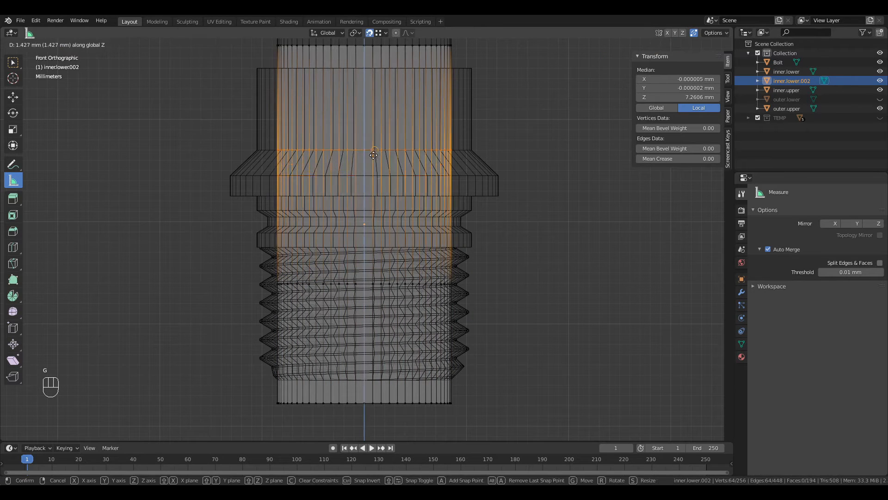
left_click(389, 245)
Snap the tube's lower loop up along Z by about 3.59 mm to the edge where the Bolt's thread begins
key("alt+a")
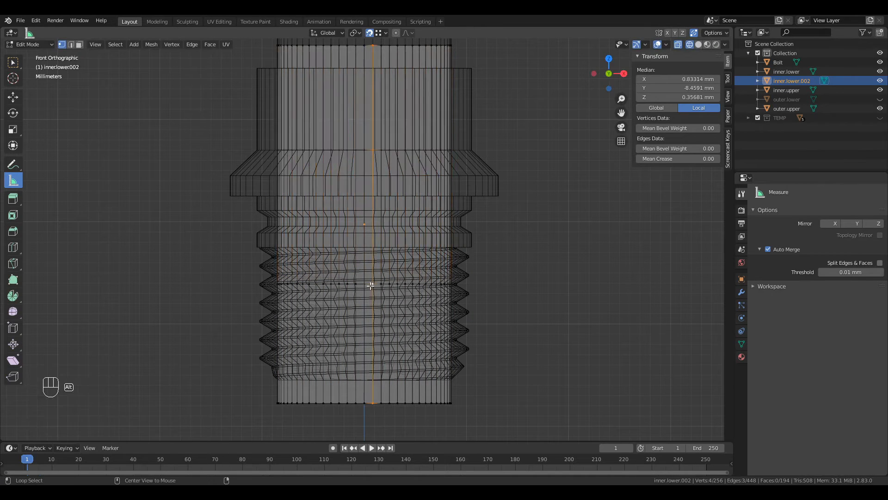
left_click(368, 284, "alt")
key("g")
key("z")
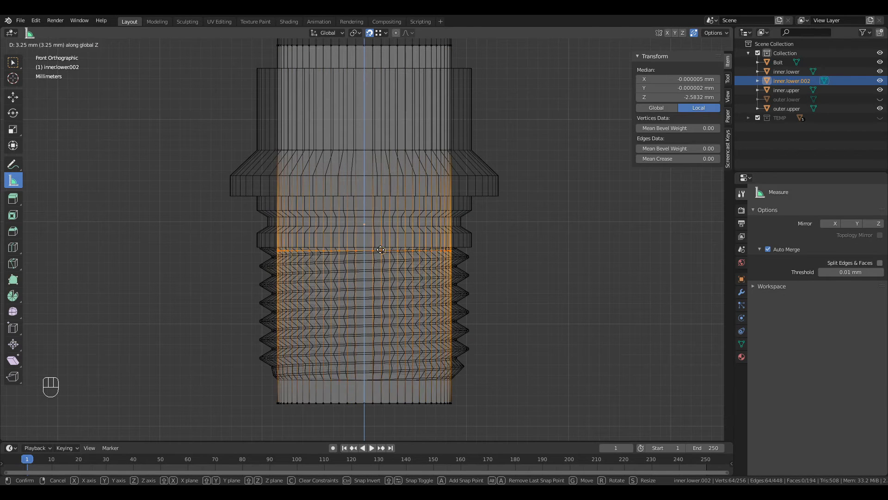
left_click(381, 246)
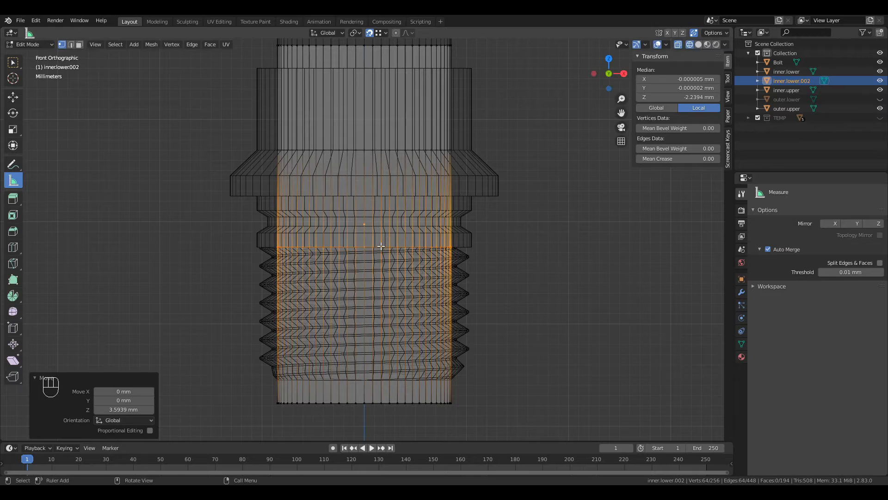
Snap the tube's upper loop down along Z by 8.1 mm to the ring edge just above the thread
left_click(367, 160, "alt")
key("g")
key("z")
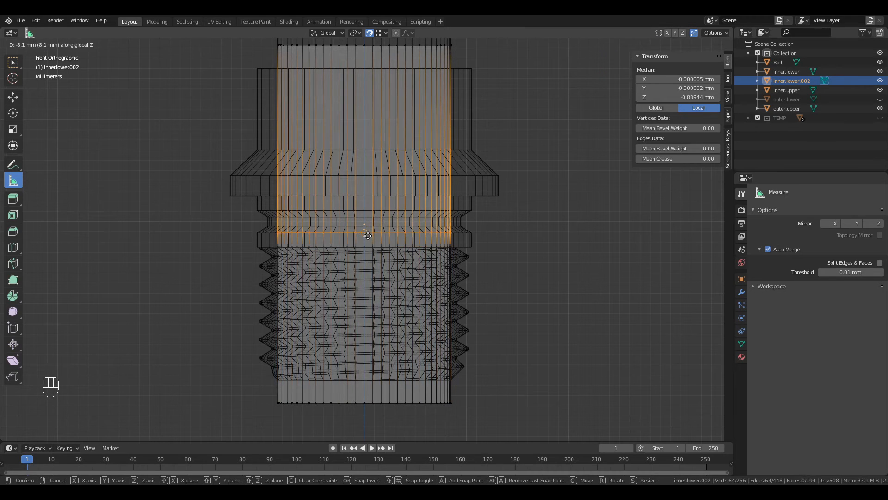
left_click(368, 236)
scroll(347, 225, "up", 3)
middle_click_drag(348, 226, 351, 184, "shift")
scroll(348, 184, "down", 1)
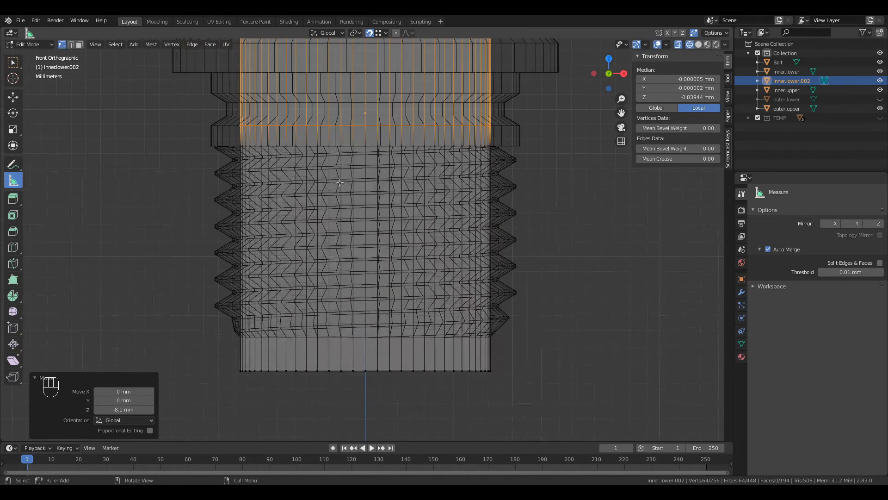
Scale the tube's edge loop at the start of the thread by 0.9
left_click(353, 146, "alt")
left_click(393, 376, "alt+shift")
left_click(393, 376)
left_click(393, 375, "alt")
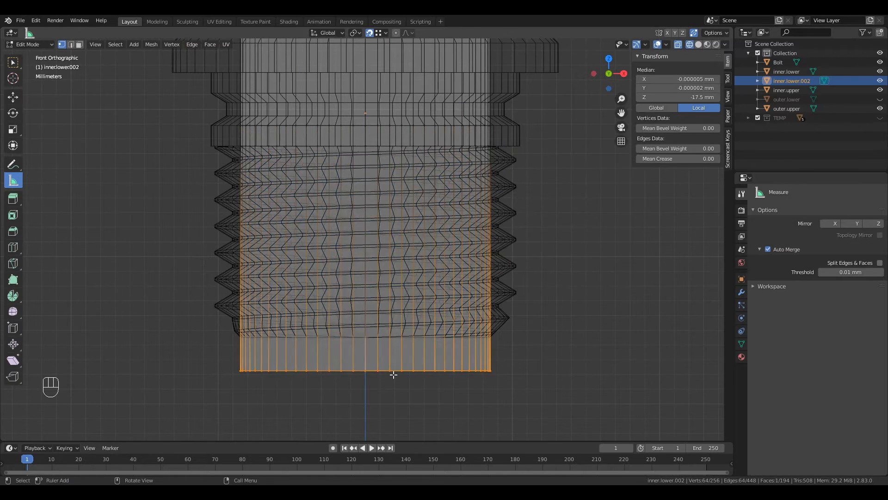
left_click(373, 145, "alt")
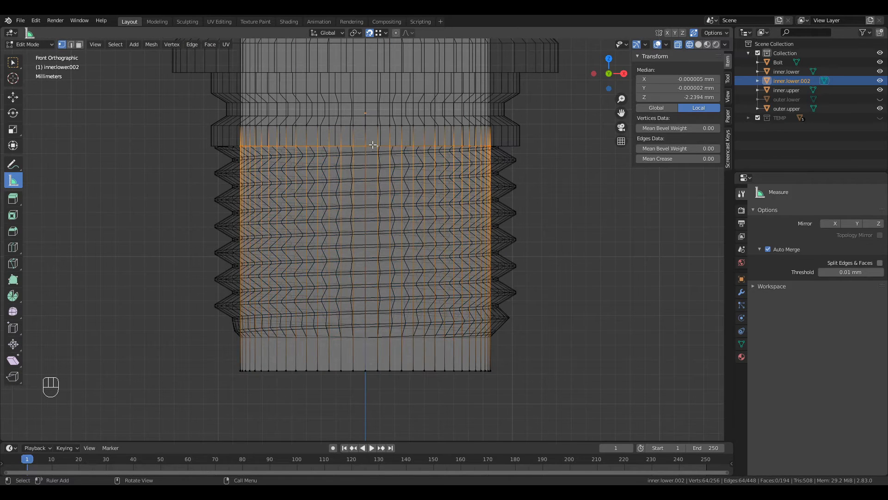
type("s0.9")
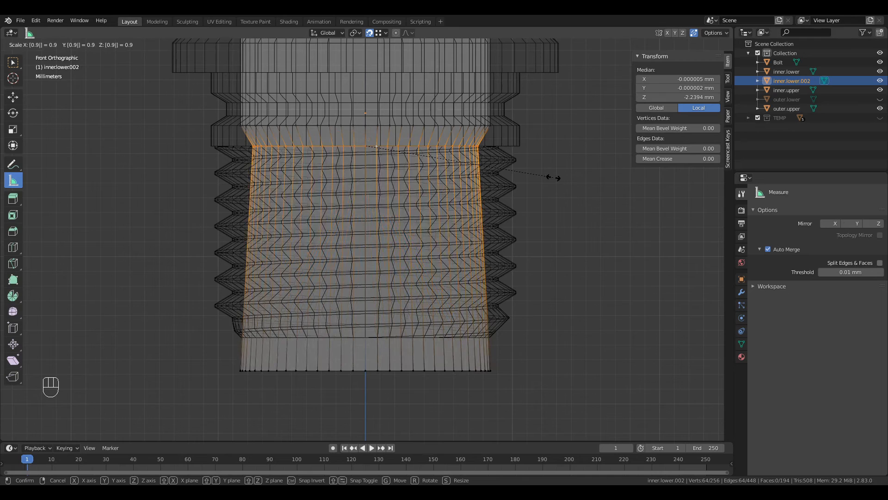
key("Return")
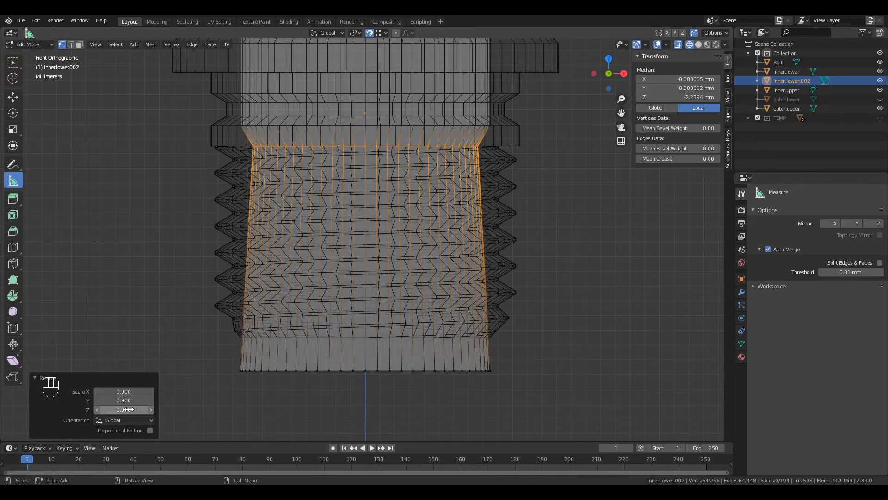
Scale the bottom end loop of the duplicated tube by 0.9 so the threaded section is straight
left_click(323, 368, "alt")
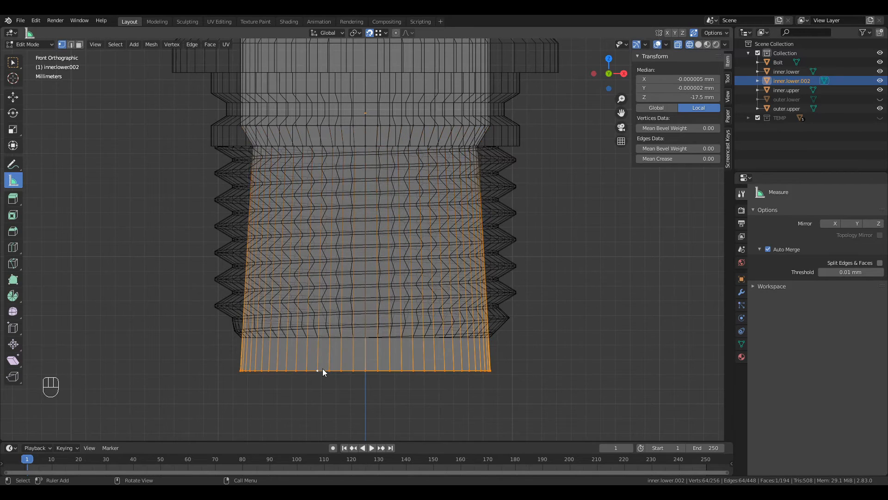
key("s")
key("z")
type("z")
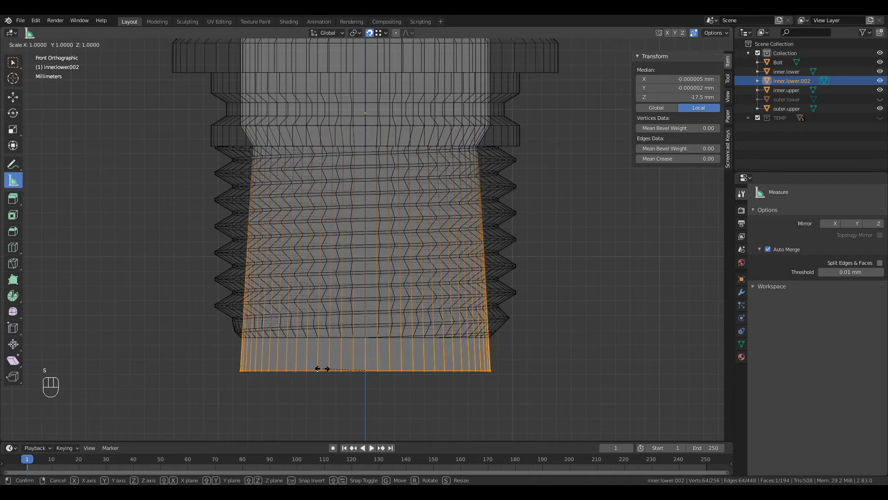
type("0.9")
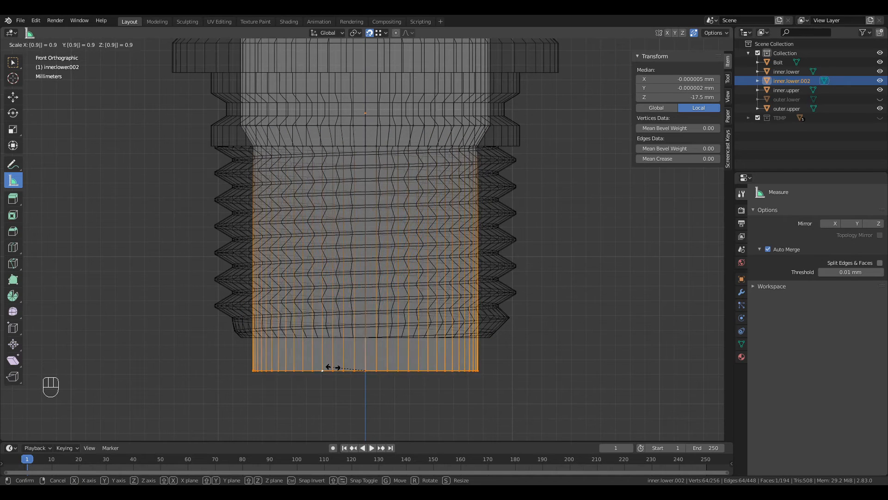
key("Return")
key("Escape")
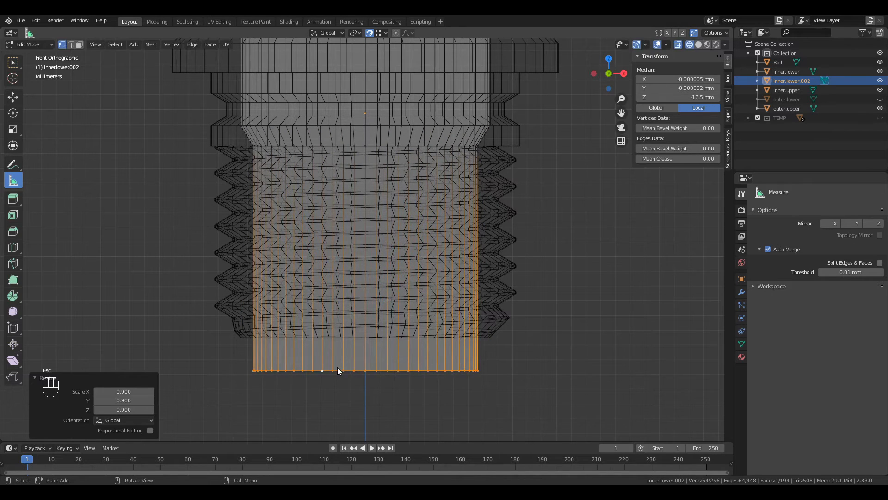
Snap the tube's bottom end loop up along Z by about 2.26 mm, level with the Bolt's lower end
scroll(435, 384, "down", 3)
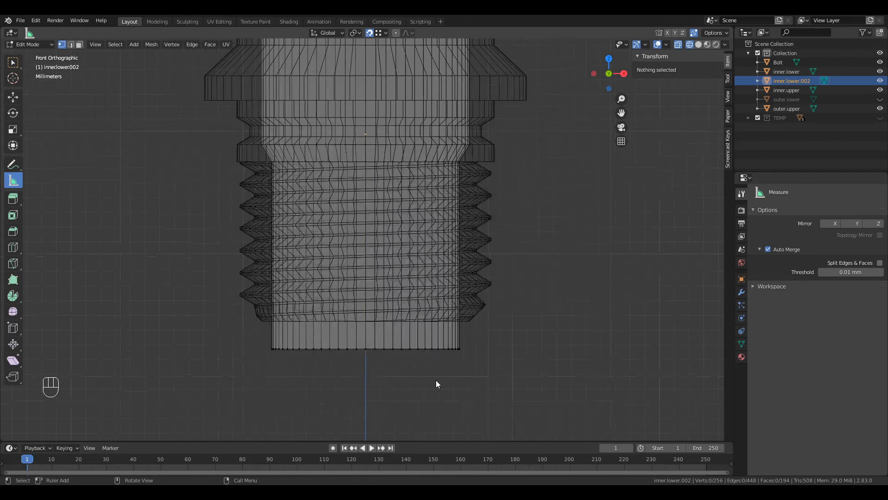
left_click(430, 330, "alt")
key("g")
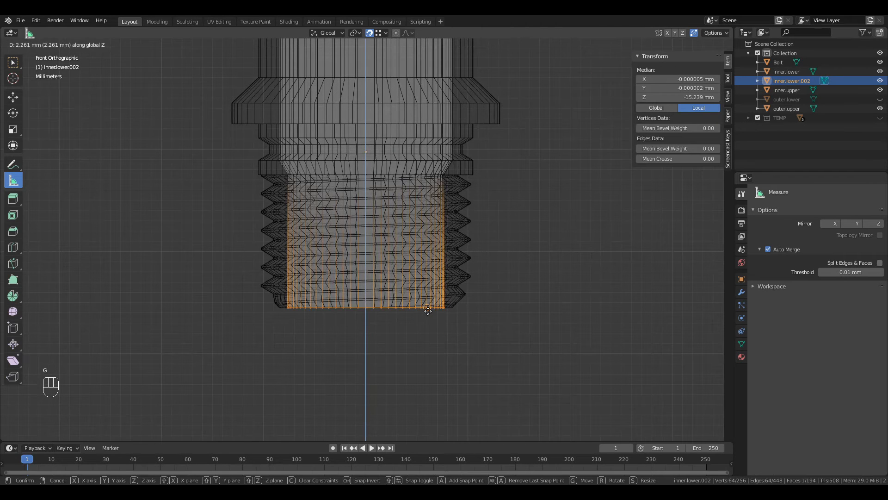
left_click(430, 307)
scroll(441, 363, "down", 4)
scroll(373, 181, "up", 6)
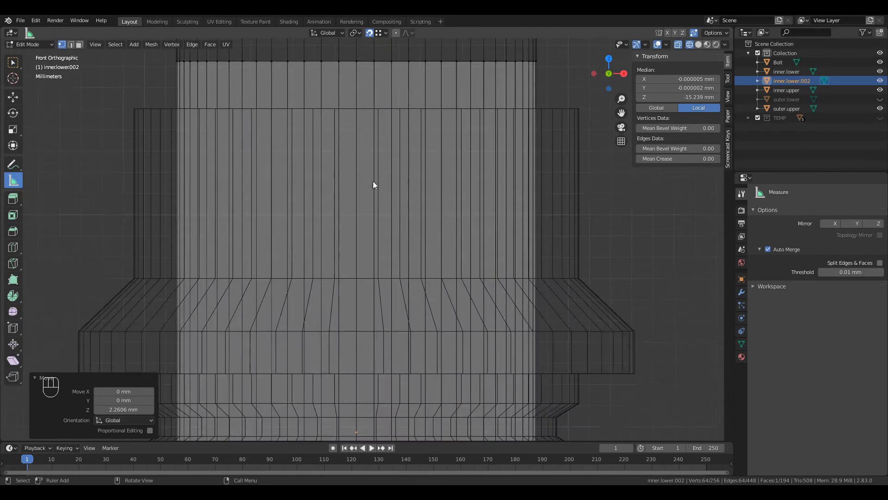
Snap the duplicated tube's top edge loop down along Z, level with the Bolt's upper rim
scroll(376, 224, "down", 2)
left_click(354, 116, "alt")
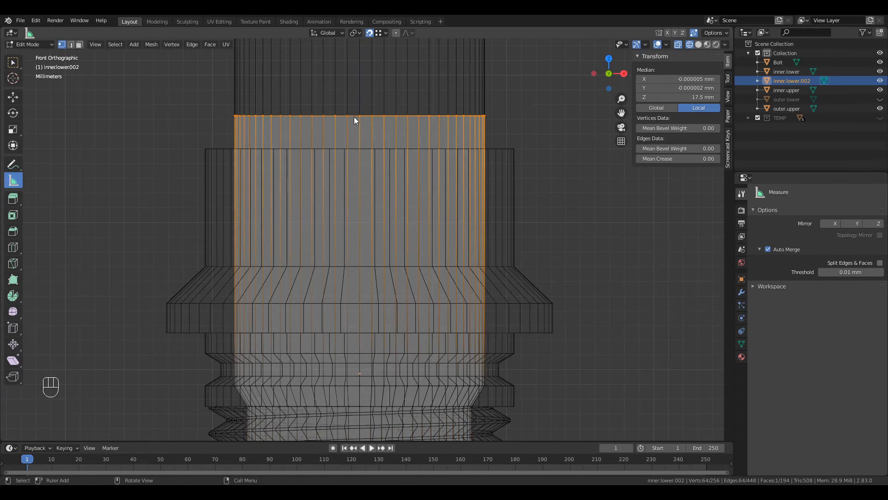
key("g")
left_click(571, 185)
left_click(572, 185)
scroll(571, 184, "down", 6)
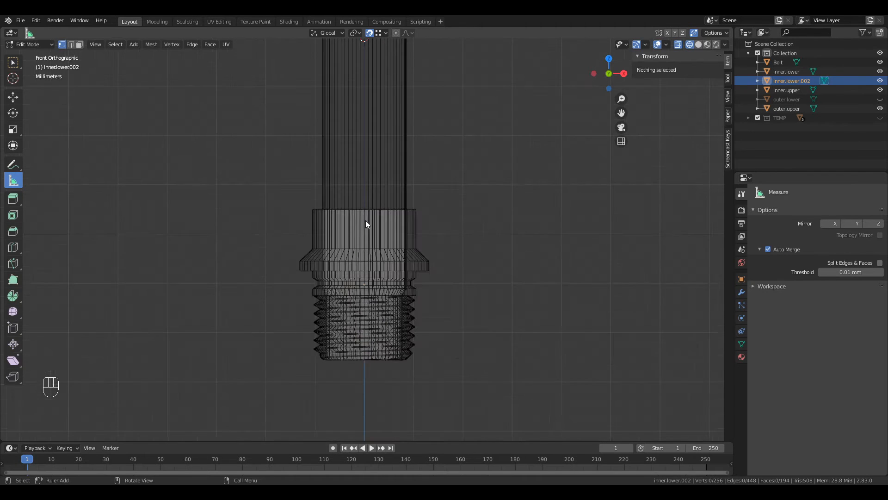
Hide the original inner.lower tube and switch the viewport to solid shading
key("Tab")
key("Tab")
scroll(361, 273, "up", 4)
key("Tab")
left_click(373, 79)
left_click(363, 277)
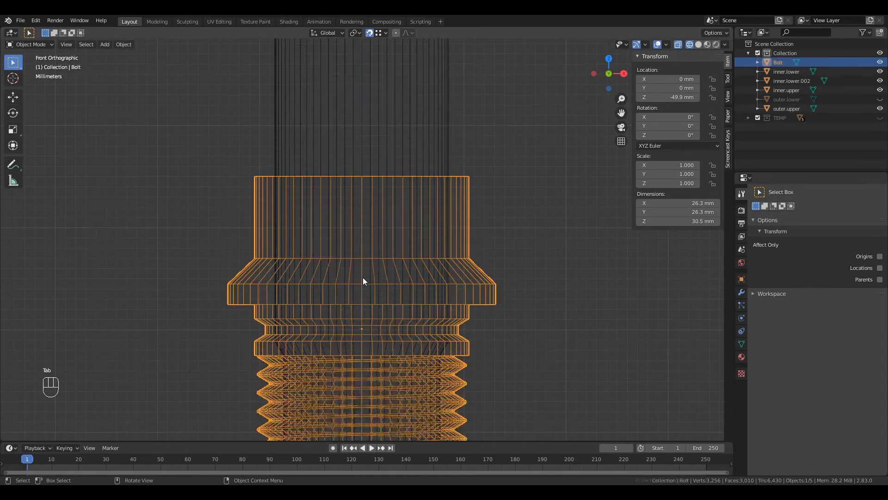
scroll(363, 281, "down", 4)
left_click(398, 124)
key("h")
key("shift+z")
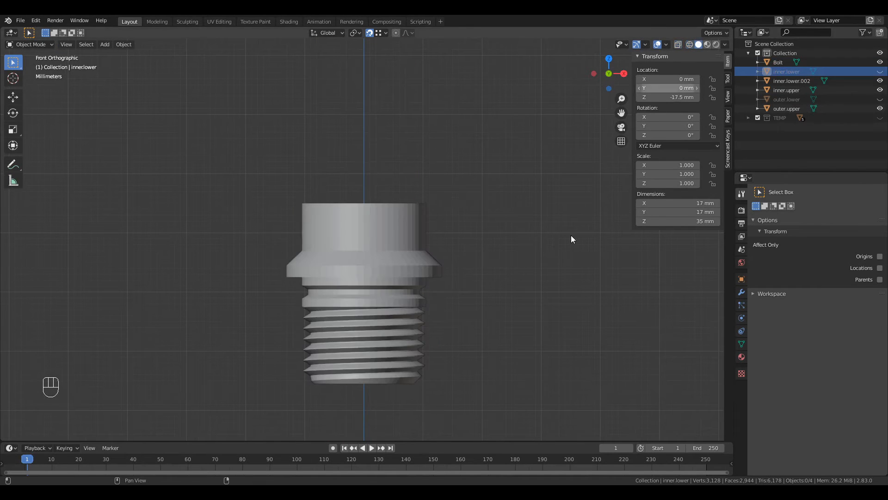
Delete the top and bottom cap faces of inner.lower.002 to make it an open tube
middle_click_drag(308, 240, 343, 259)
left_click(343, 259)
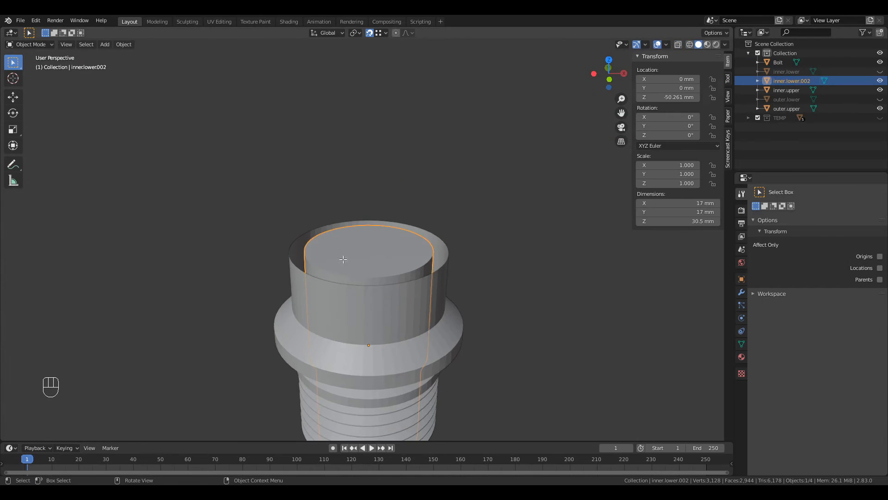
key("Tab")
key("3")
key("3")
left_click(363, 251)
key("x")
left_click(364, 251)
middle_click_drag(379, 344, 354, 161)
left_click(354, 161)
key("x")
left_click(355, 161)
key("Tab")
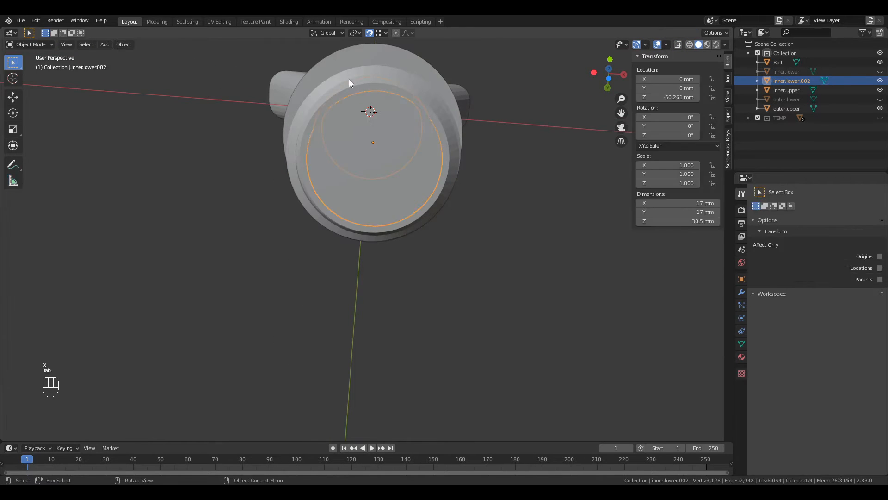
Box-select and delete the strip of cap faces closing the Bolt's threaded bottom end
left_click(349, 80)
key("Tab")
scroll(353, 98, "up", 1)
middle_click_drag(343, 115, 340, 216, "shift")
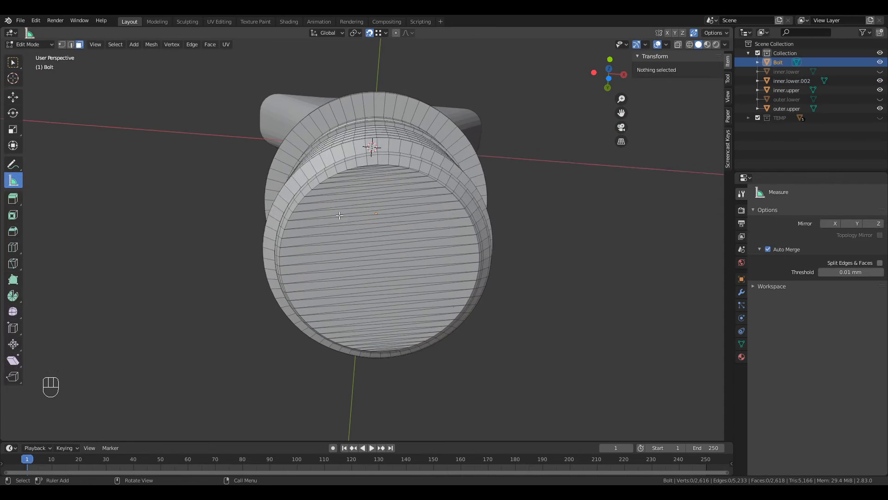
left_click(19, 63)
left_click_drag(393, 326, 394, 327)
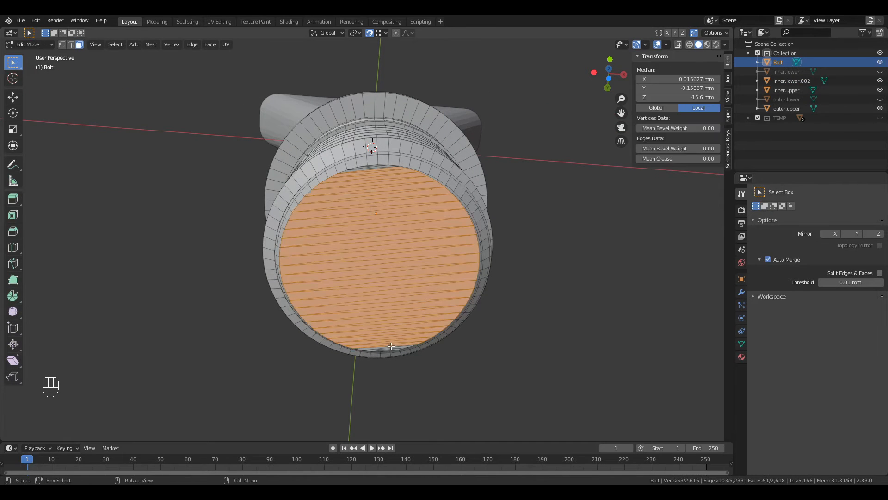
key("x")
left_click(409, 361)
middle_click_drag(409, 362, 384, 179)
Delete the leftover sliver cap faces on the +Y side of the Bolt's bottom opening
scroll(376, 133, "up", 3)
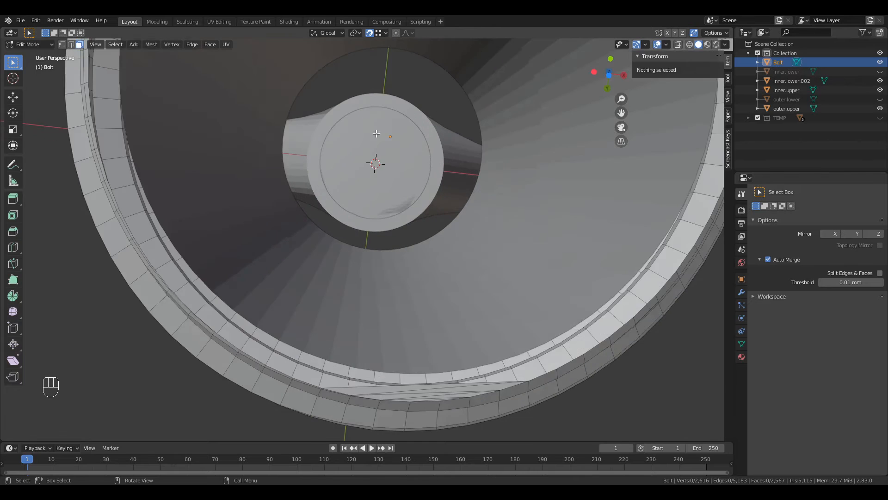
scroll(451, 388, "up", 2)
scroll(452, 393, "down", 2)
middle_click_drag(452, 393, 429, 231, "shift")
scroll(426, 208, "up", 3)
middle_click_drag(422, 199, 375, 131, "shift")
left_click_drag(554, 261, 556, 260)
key("x")
left_click(556, 260)
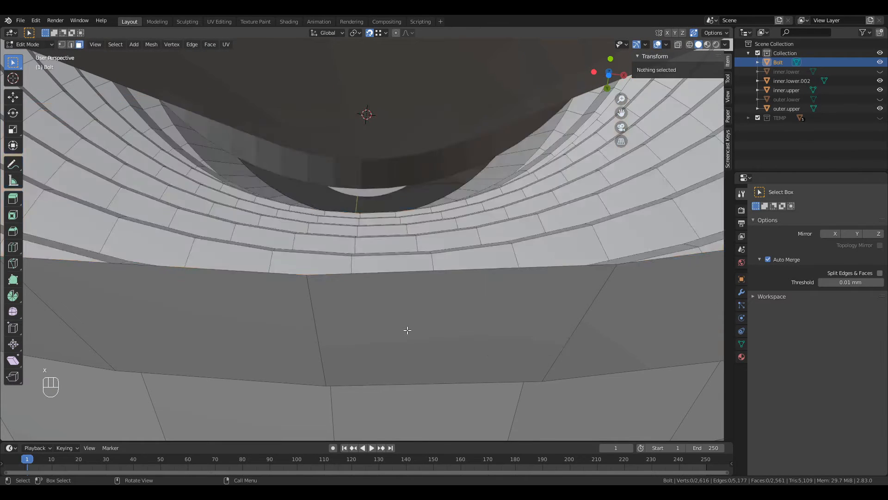
Delete the remaining sliver cap faces on the -Y side of the Bolt's bottom opening
scroll(407, 327, "down", 5)
scroll(365, 218, "up", 4)
scroll(364, 218, "up", 8)
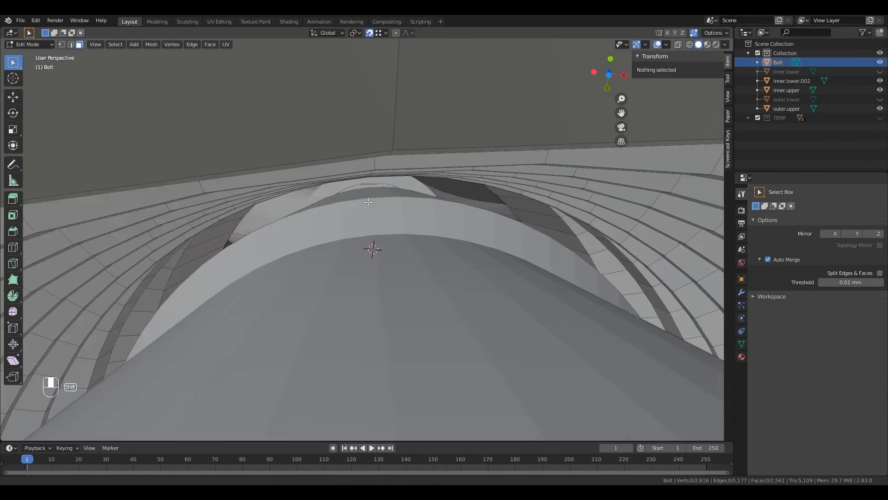
middle_click_drag(368, 202, 376, 227, "shift")
scroll(372, 251, "down", 4)
left_click_drag(373, 284, 373, 285)
key("x")
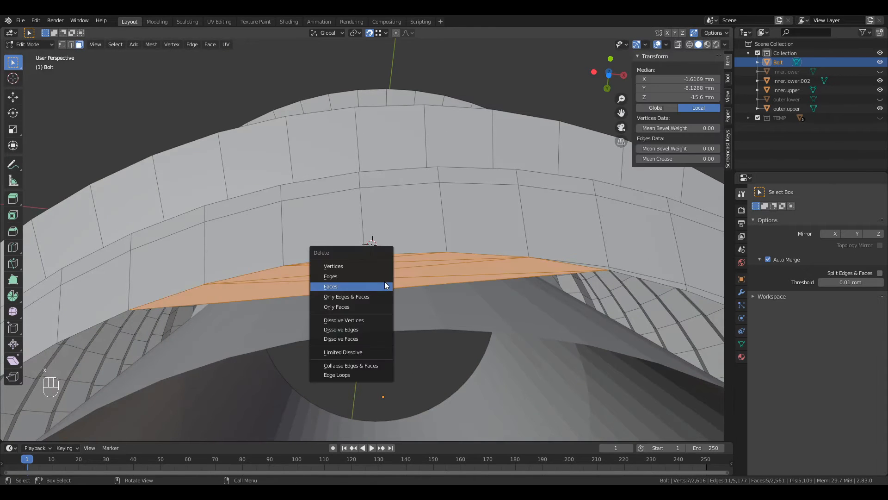
left_click(385, 285)
scroll(384, 283, "down", 6)
key("Tab")
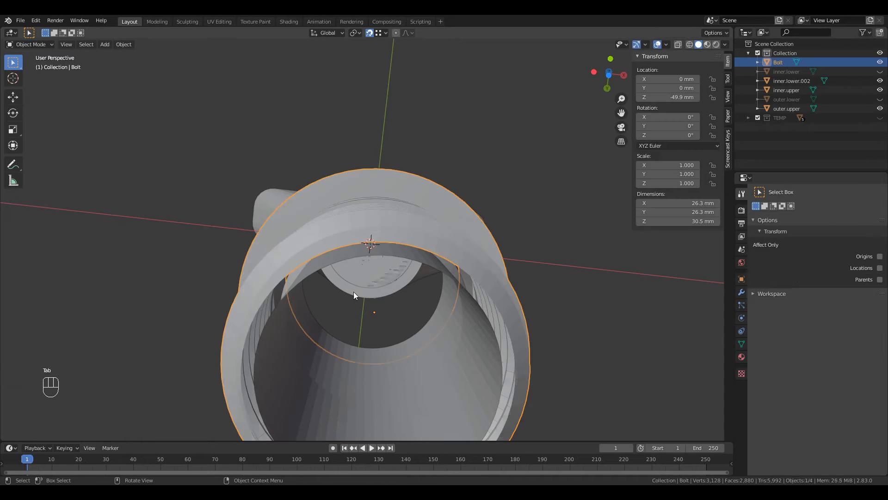
Join the Bolt and inner.lower.002 into one object, with inner.lower.002 as the active object
left_click(273, 373, "shift")
right_click(276, 368)
left_click(259, 331)
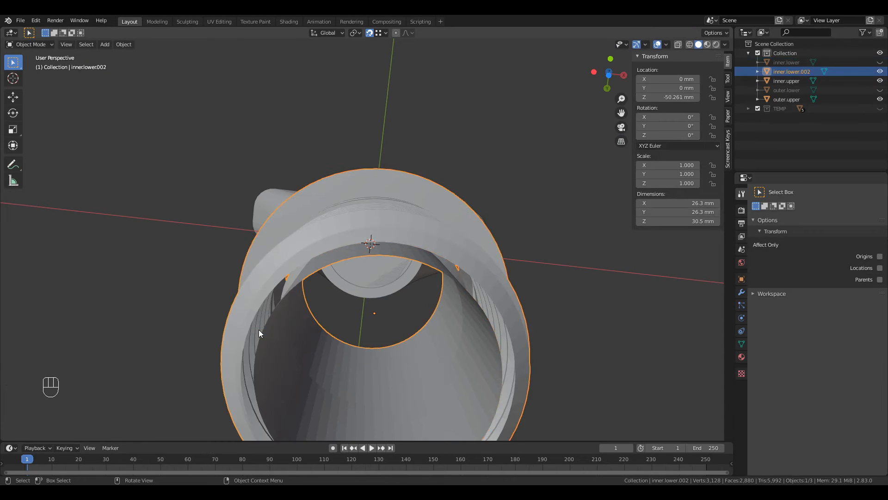
Try to bridge the bottom edge loops of the Bolt and the inner tube, and undo the bridge
key("Tab")
key("1")
left_click(320, 254, "alt")
left_click(319, 254, "alt")
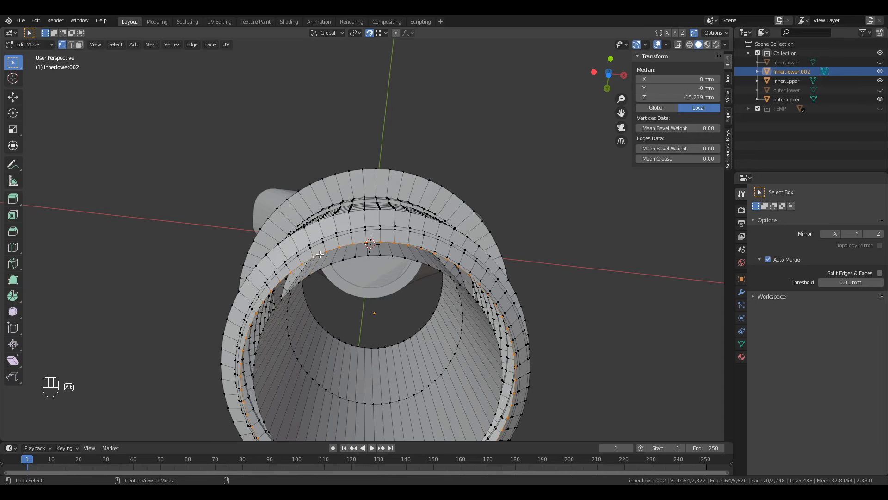
left_click(328, 264, "alt+shift")
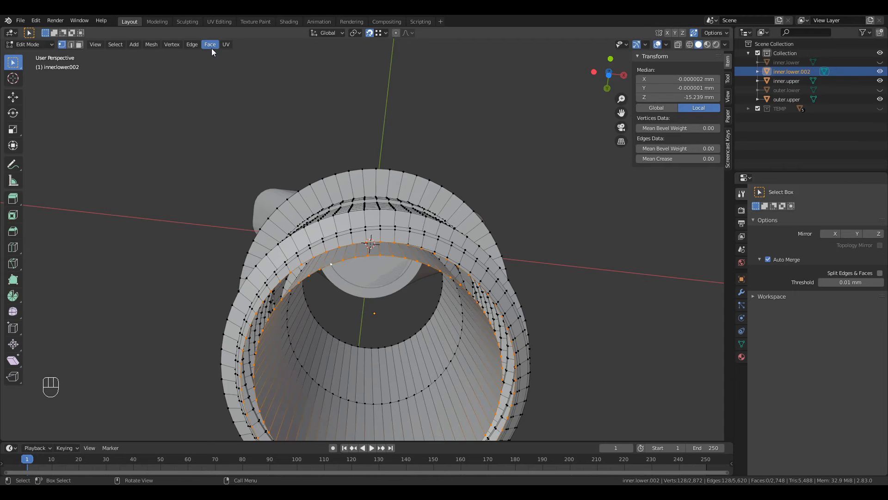
left_click(196, 47)
left_click(199, 73)
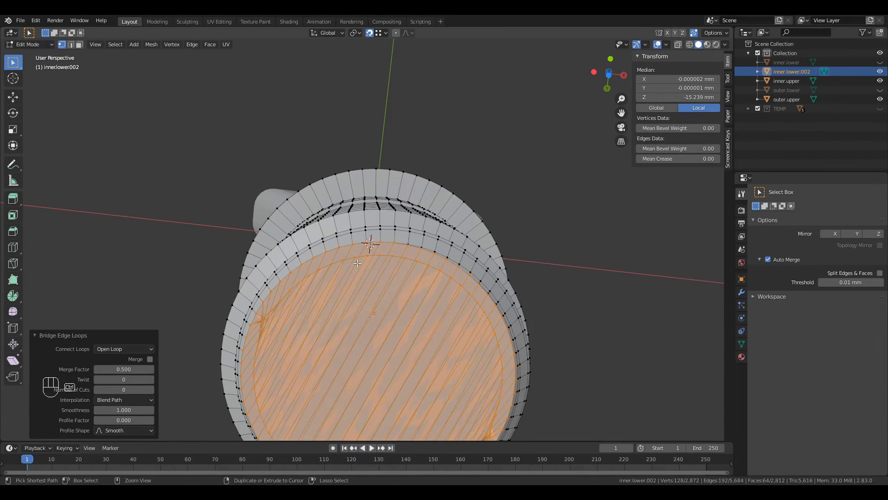
key("ctrl+z")
Select the whole joined mesh and flip its normals
scroll(350, 329, "down", 2)
left_click(346, 347, "alt")
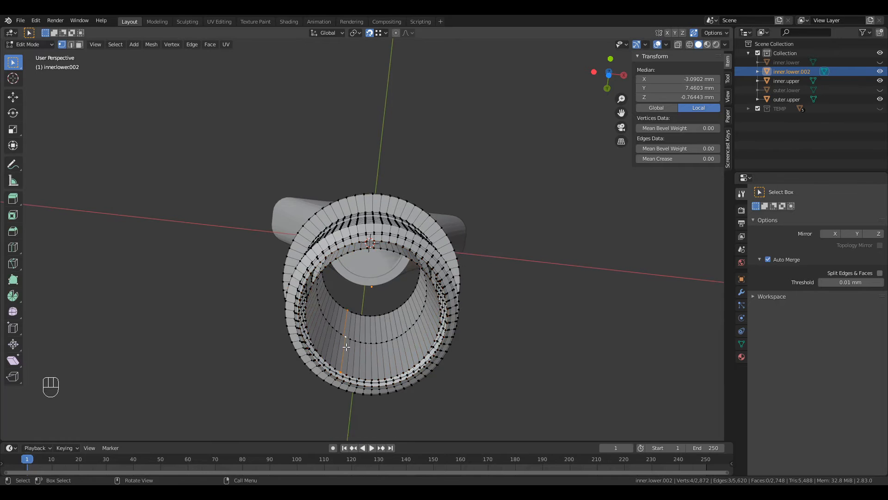
scroll(346, 347, "down", 2)
key("a")
left_click(152, 44)
mouse_move(194, 206)
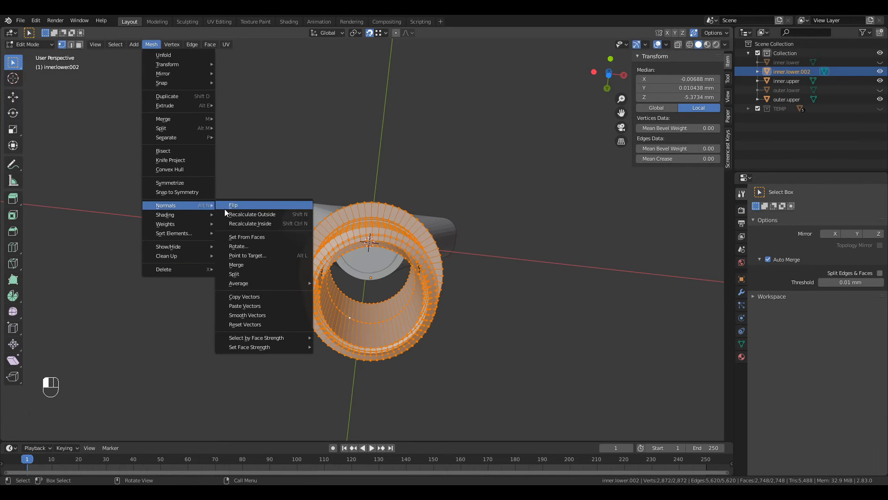
left_click(233, 205)
Retry bridging the bottom edge loops of the tube and Bolt with flipped normals, and undo the bridge
scroll(377, 327, "up", 5)
left_click(330, 324, "alt")
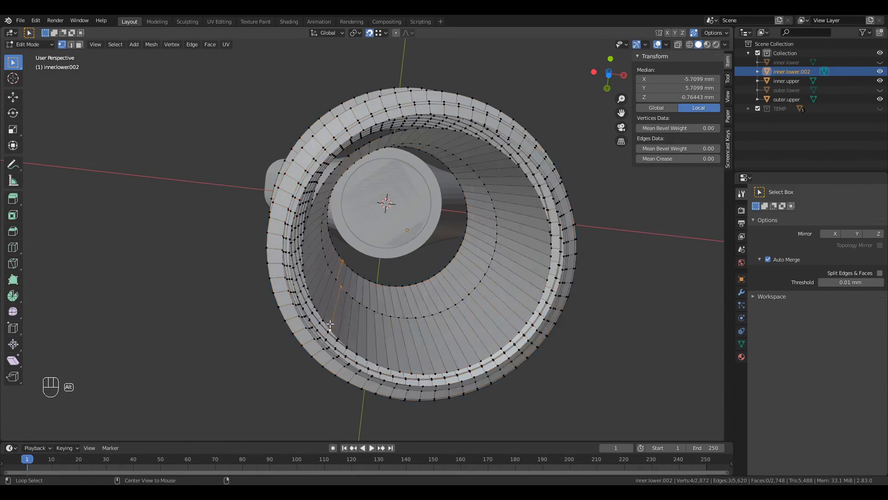
left_click(327, 323, "alt")
left_click(364, 129, "alt+shift")
left_click(197, 45)
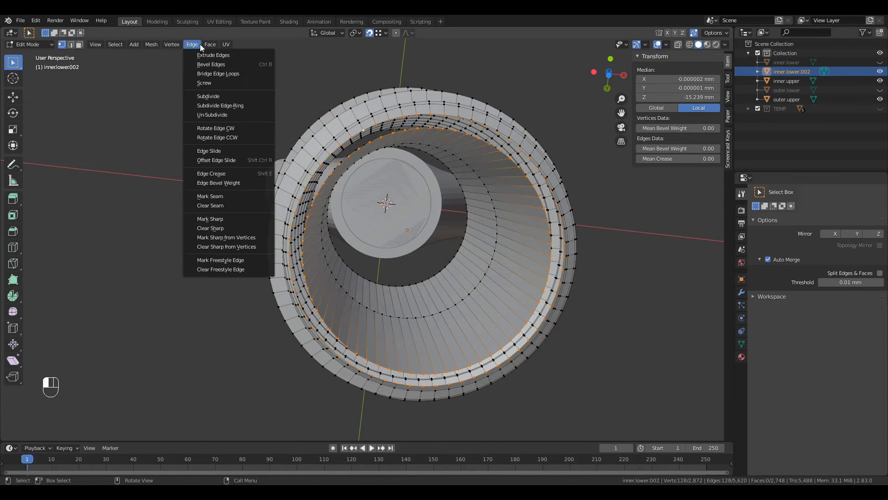
left_click(201, 76)
key("ctrl+z")
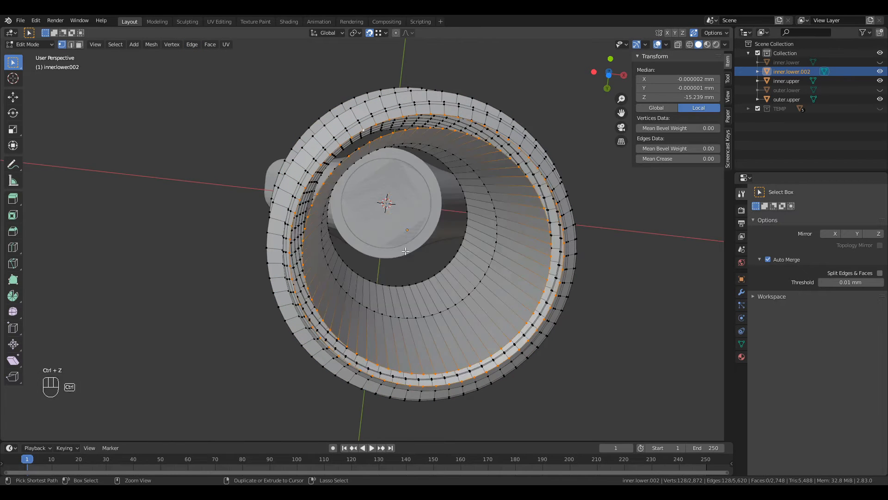
Grow a selection over all faces of the inner tube wall and recalculate their normals with the Inside option
left_click(503, 244, "alt")
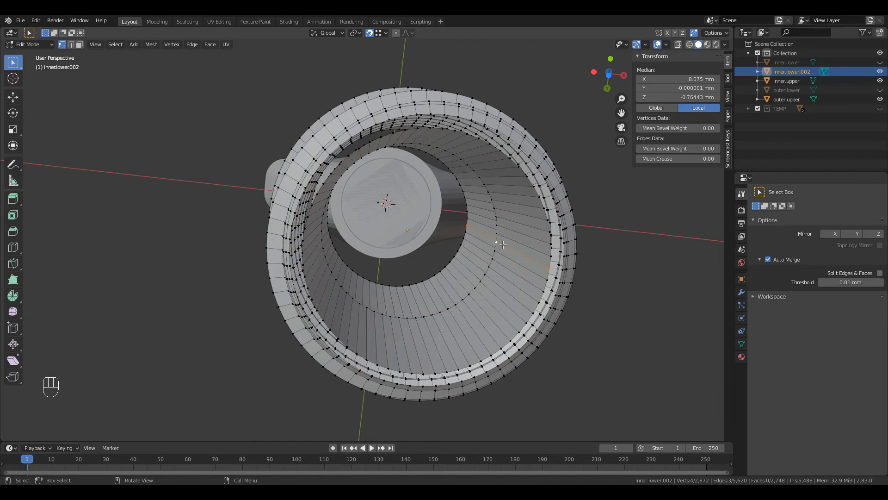
key("KP_Add")
key("KP_Add")
key("KP_Add")
key("KP_Add")
key("KP_Add")
key("KP_Add")
scroll(508, 244, "down", 6)
key("ctrl+KP_Add")
key("ctrl+KP_Add")
key("ctrl+KP_Add")
key("ctrl+KP_Add")
key("ctrl+KP_Add")
key("ctrl+KP_Add")
key("ctrl+KP_Add")
key("ctrl+KP_Add")
key("ctrl+KP_Add")
key("ctrl+KP_Add")
key("ctrl+KP_Add")
key("ctrl+KP_Add")
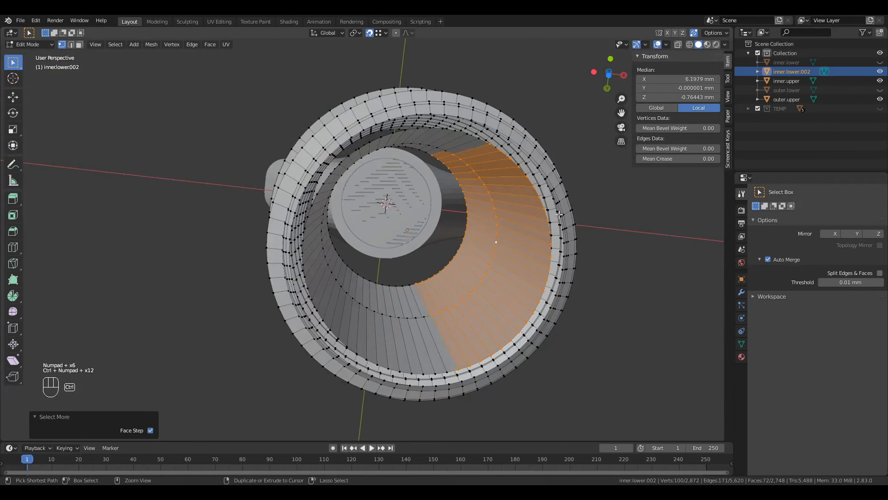
key("ctrl+KP_Add")
key("ctrl+KP_Add")
key("ctrl+KP_Add")
key("ctrl+KP_Add")
key("ctrl+KP_Add")
key("ctrl+KP_Add")
key("ctrl+KP_Add")
key("ctrl+KP_Add")
key("ctrl+KP_Add")
key("ctrl+KP_Add")
key("ctrl+KP_Add")
key("ctrl+KP_Add")
key("ctrl+KP_Add")
key("ctrl+KP_Add")
key("ctrl+KP_Add")
key("ctrl+KP_Add")
key("ctrl+KP_Add")
key("ctrl+KP_Add")
key("ctrl+KP_Add")
key("ctrl+KP_Add")
left_click(167, 45)
mouse_move(153, 44)
mouse_move(191, 208)
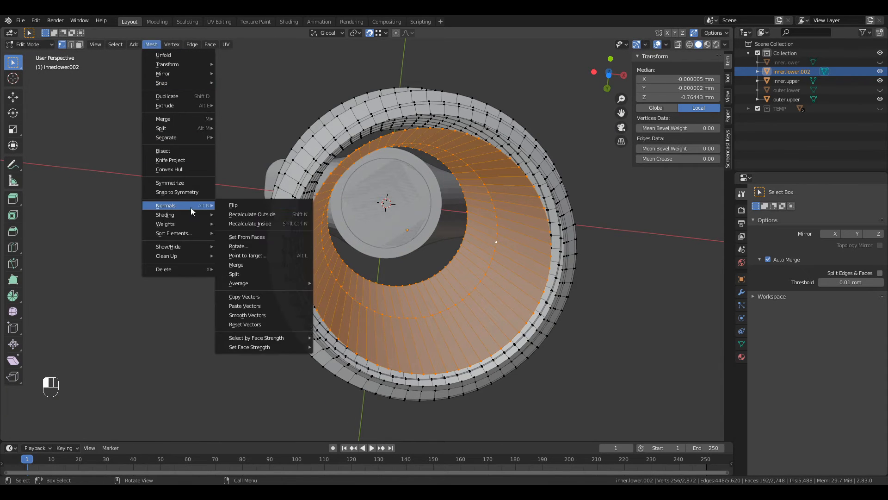
left_click(256, 215)
left_click(152, 45)
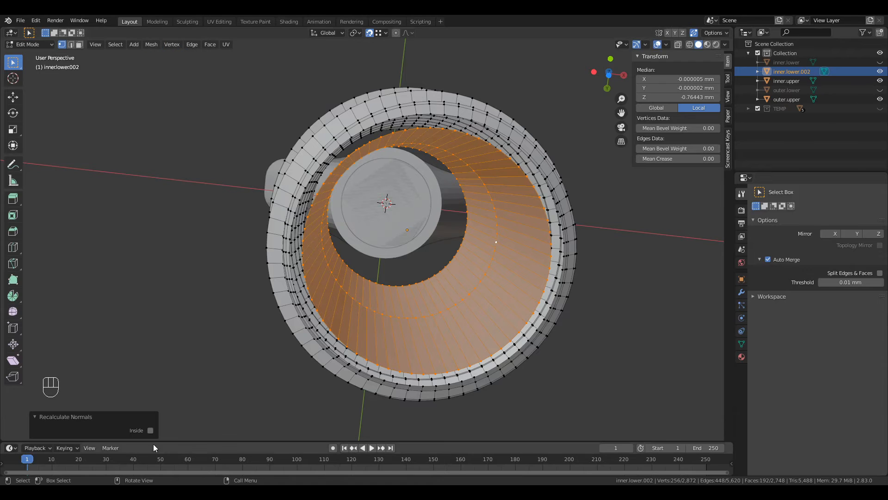
left_click(150, 430)
Bridge the bottom edge loops of the inner tube and the Bolt, and save the file
left_click(316, 304, "alt")
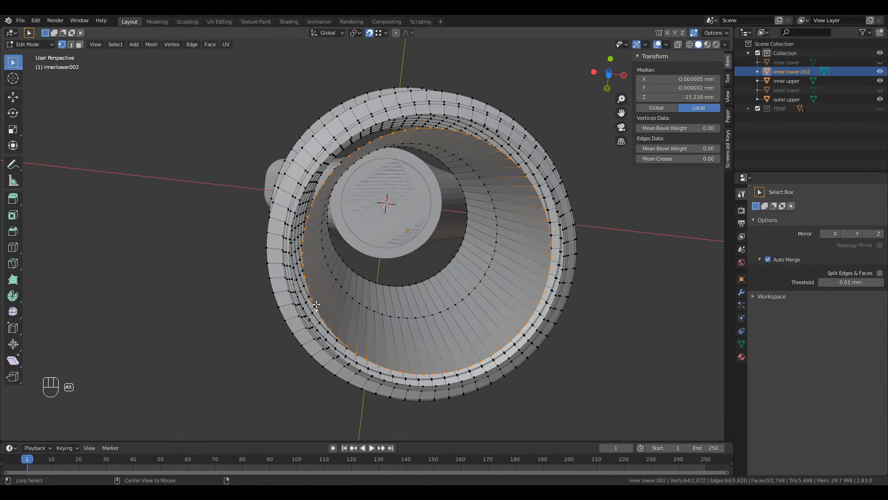
left_click(361, 131, "alt+shift")
left_click(191, 45)
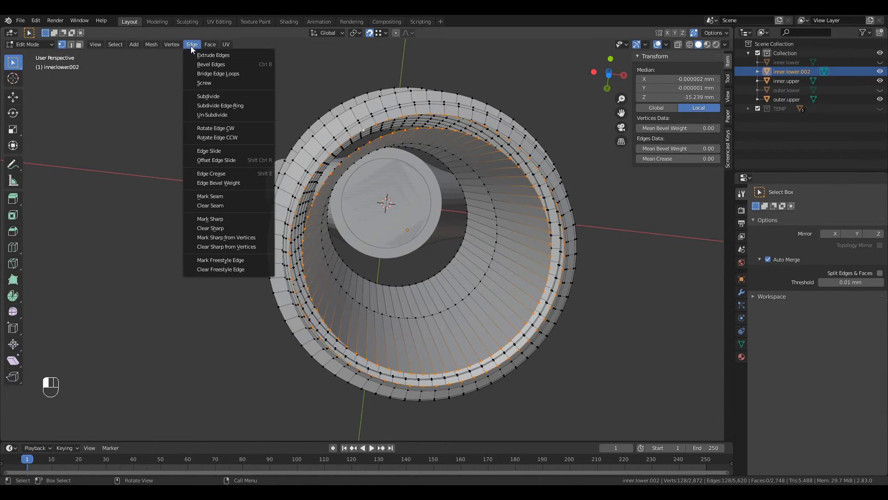
left_click(202, 73)
middle_click_drag(314, 295, 335, 302)
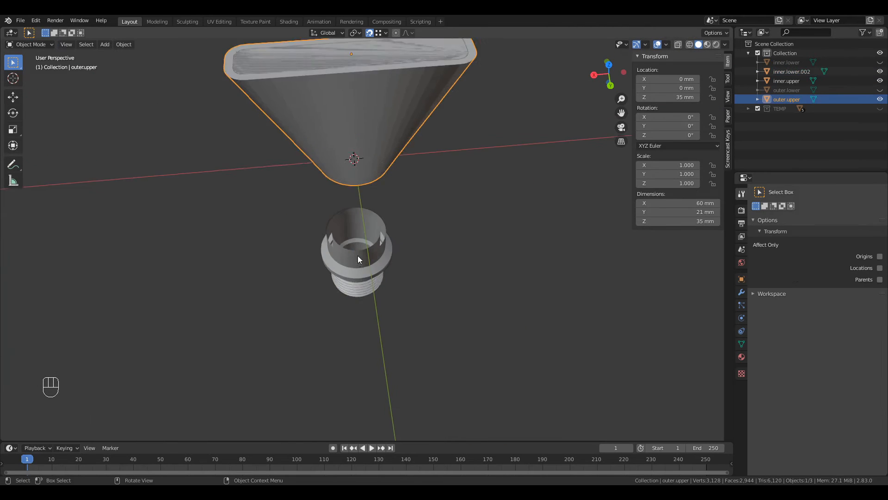
scroll(357, 256, "up", 2)
key("ctrl+s")
Delete the top and bottom cap faces of outer.upper
middle_click_drag(375, 225, 374, 198)
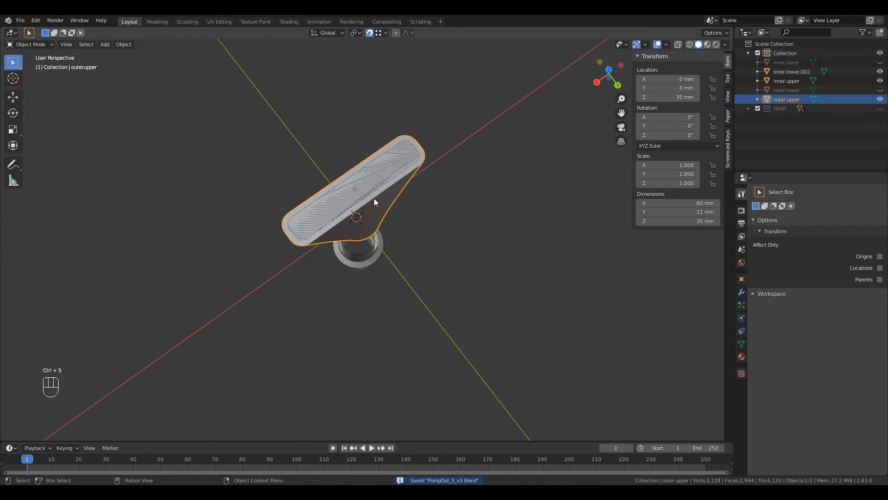
left_click(386, 163)
middle_click_drag(386, 163, 339, 311)
left_click(342, 152)
scroll(342, 152, "up", 5)
scroll(342, 151, "down", 3)
left_click(344, 290, "shift")
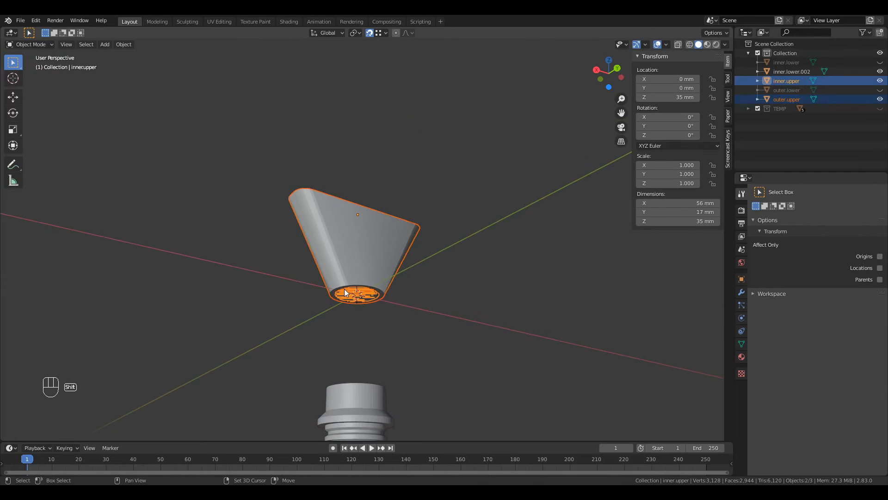
scroll(345, 292, "up", 2)
left_click(345, 286)
key("Tab")
key("3")
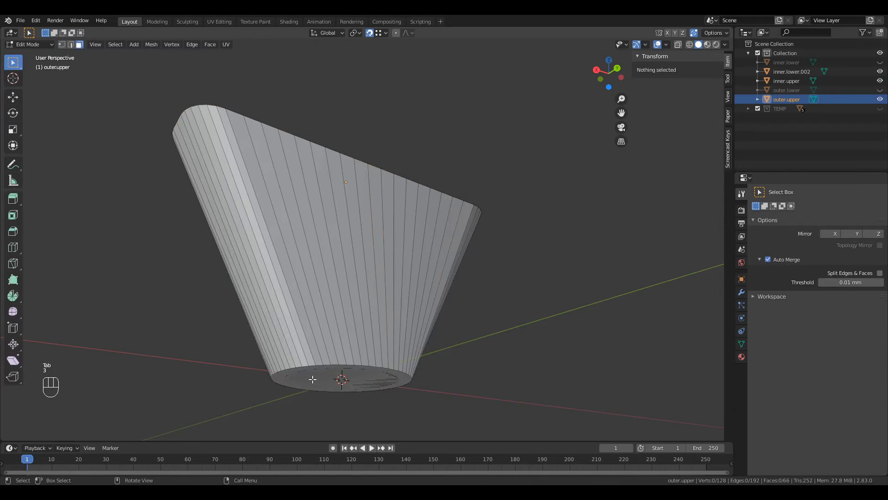
left_click(312, 379)
middle_click_drag(331, 259, 337, 323)
left_click(290, 66, "shift")
key("x")
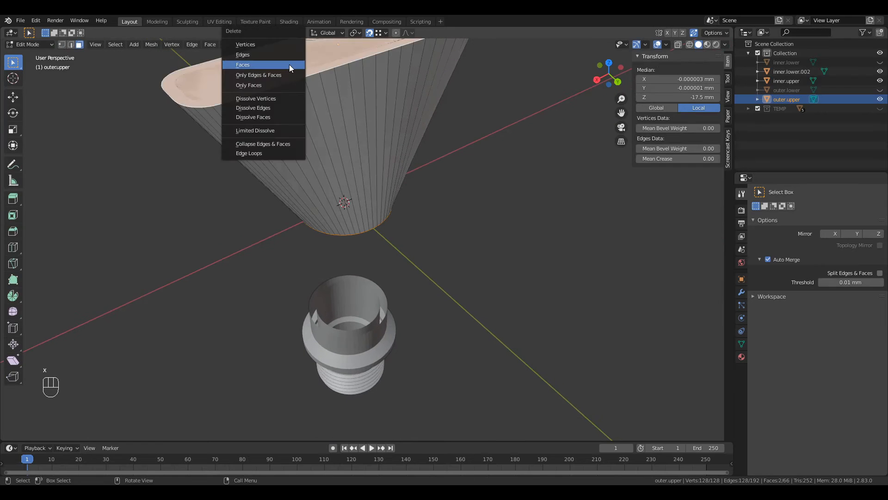
left_click(290, 65)
key("Tab")
Delete the top cap face of inner.upper
left_click(257, 70)
key("Tab")
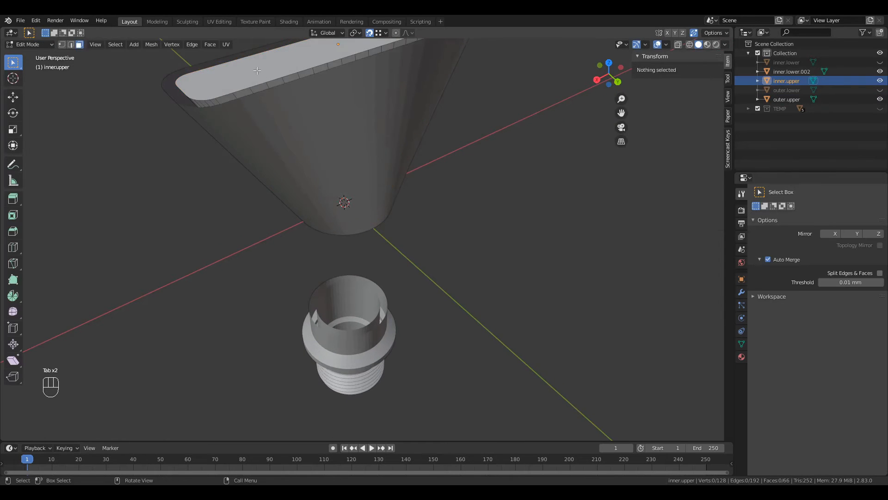
left_click(257, 70)
key("x")
left_click(257, 70)
middle_click_drag(322, 223, 335, 232)
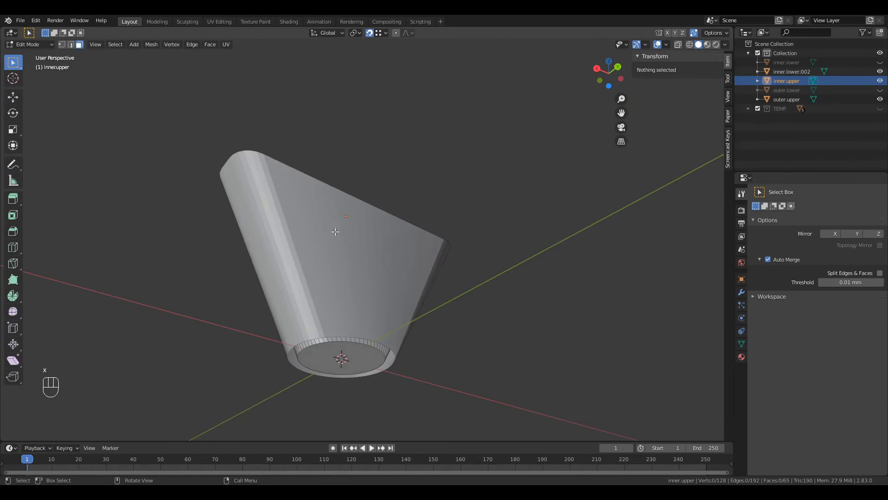
Delete the bottom cap face of inner.upper
left_click(341, 350)
key("x")
left_click(342, 351)
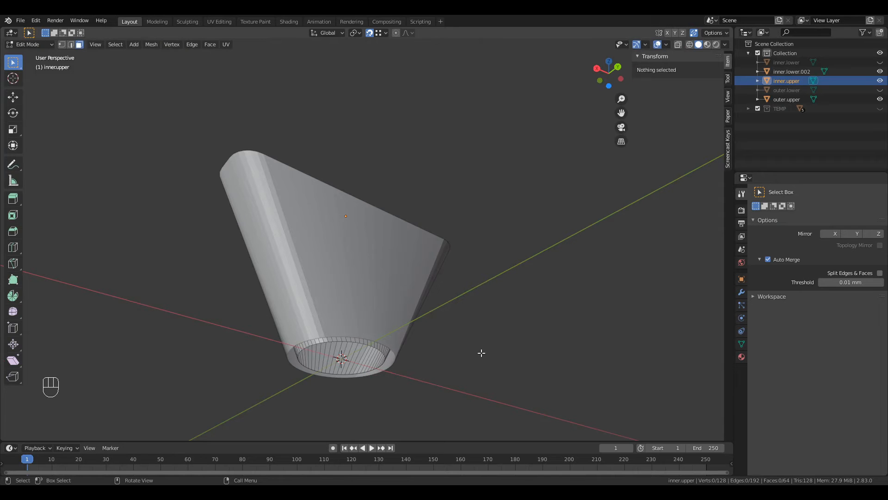
Grow a selection over the whole inner.upper mesh and recalculate its normals with the Inside option
middle_click_drag(328, 262, 344, 277)
key("1")
left_click(288, 169)
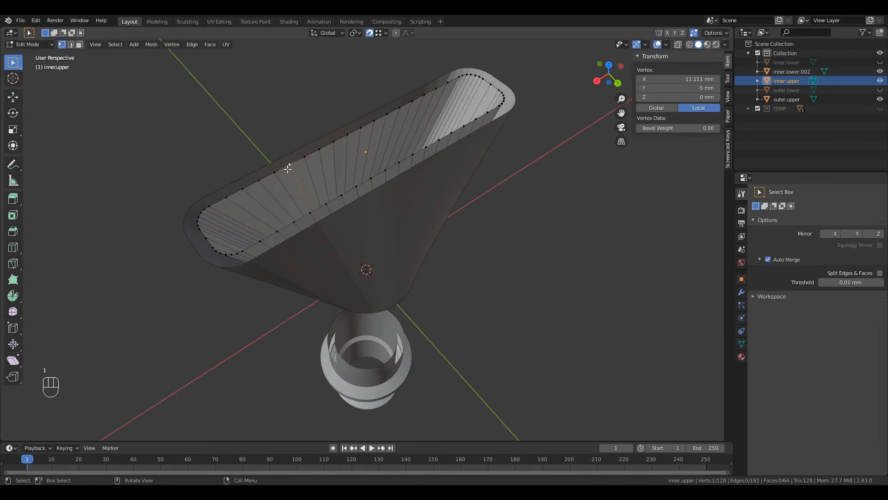
key("ctrl+KP_Add")
key("ctrl+KP_Add")
key("ctrl+KP_Add")
key("ctrl+KP_Add")
key("ctrl+KP_Add")
key("ctrl+KP_Add")
key("ctrl+KP_Add")
key("ctrl+KP_Add")
key("ctrl+KP_Add")
key("ctrl+KP_Add")
key("ctrl+KP_Add")
key("ctrl+KP_Add")
key("ctrl+KP_Add")
key("ctrl+KP_Add")
key("ctrl+KP_Add")
key("ctrl+KP_Add")
key("ctrl+KP_Add")
key("ctrl+KP_Add")
key("ctrl+KP_Add")
key("ctrl+KP_Add")
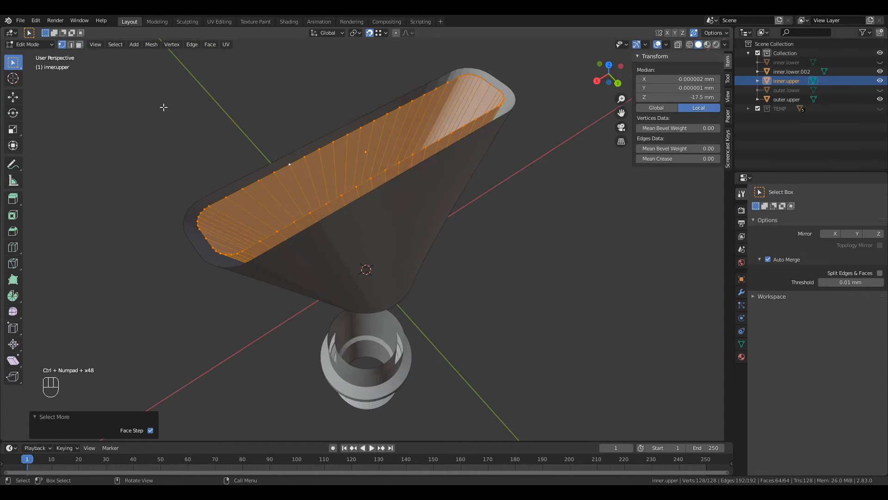
left_click(150, 45)
mouse_move(182, 204)
left_click(235, 205)
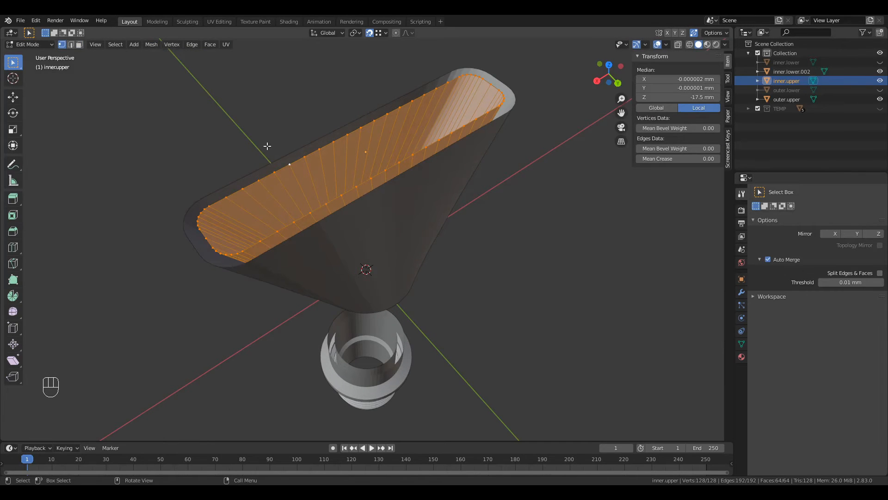
Join outer.upper into inner.upper as a single object
key("Tab")
left_click(287, 271)
left_click(237, 209, "shift")
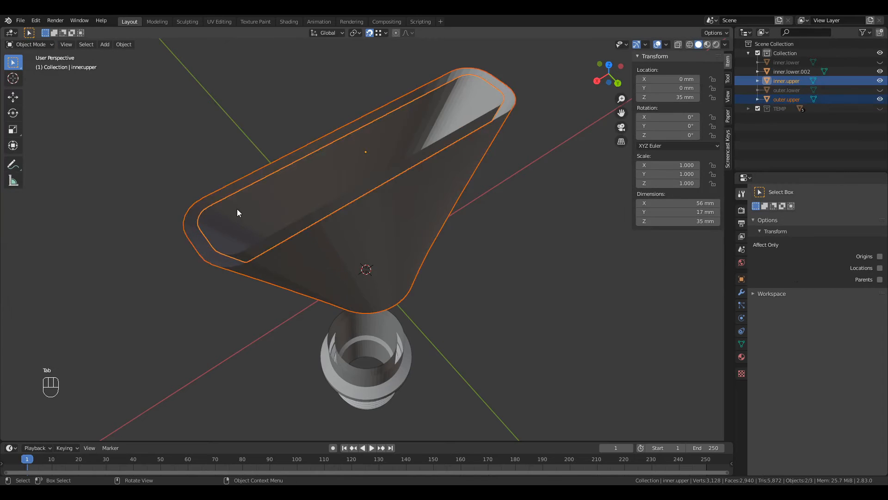
right_click(237, 209)
left_click(243, 210)
Bridge the top edge loops of the funnel's inner and outer walls, and clear the selection
key("Tab")
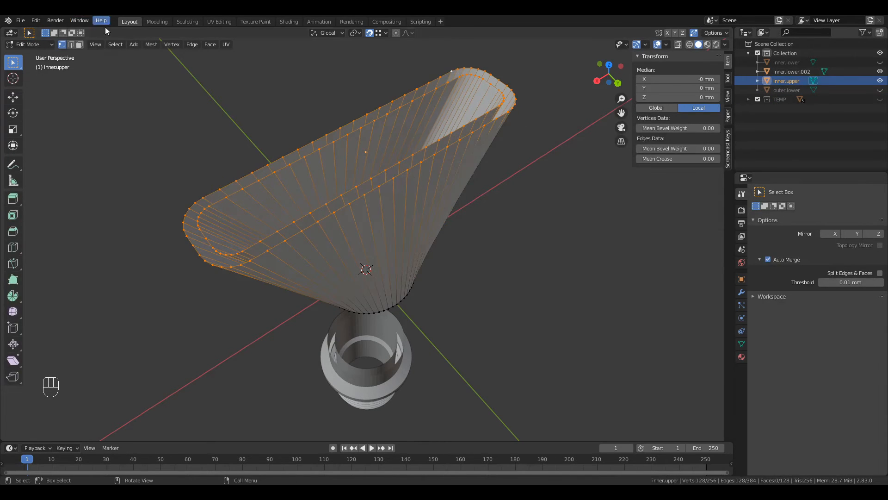
left_click(192, 44)
left_click(218, 73)
key("alt+a")
middle_click_drag(206, 97, 107, 265)
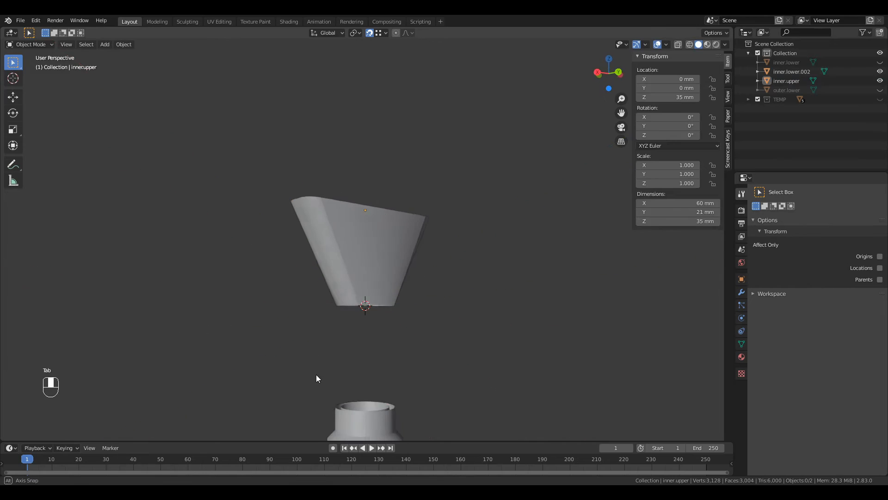
Rename inner.lower.002 to blot and the joined funnel object to upper
double_click(791, 72)
type("blot")
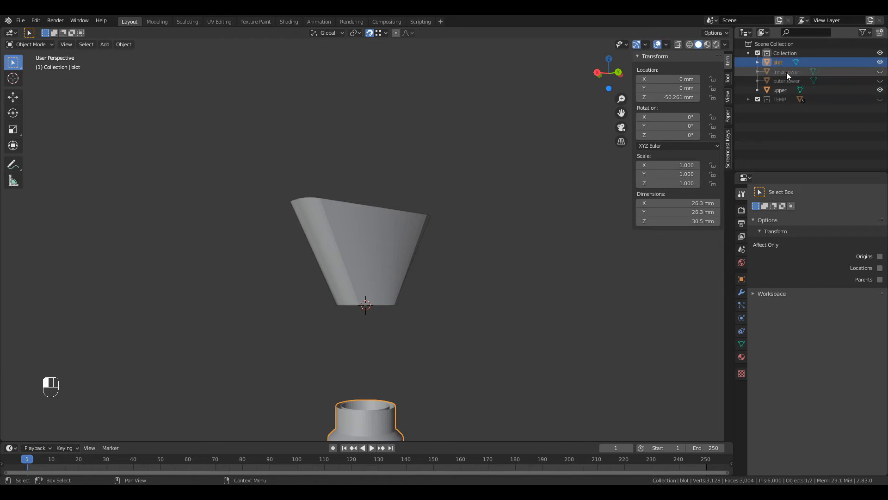
key("Return")
Hide blot and upper so that only inner.lower and outer.lower are shown in the scene
left_click(785, 81)
left_click(881, 80)
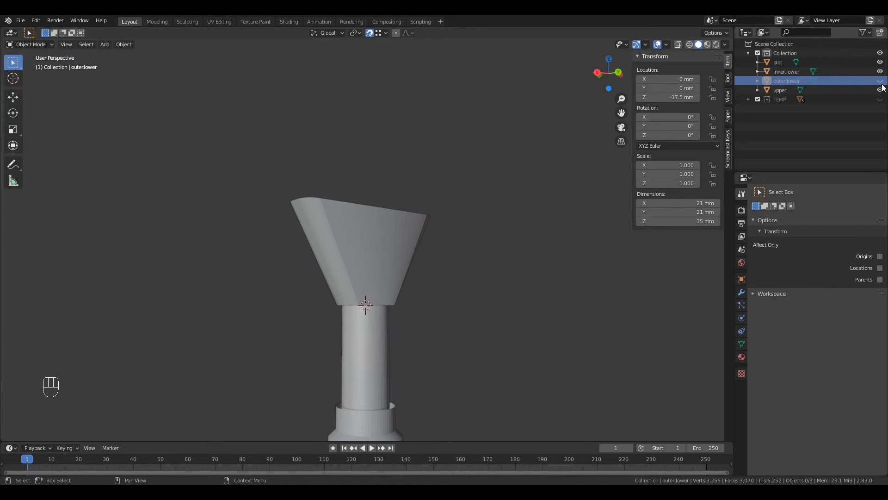
left_click(881, 62)
left_click(880, 53)
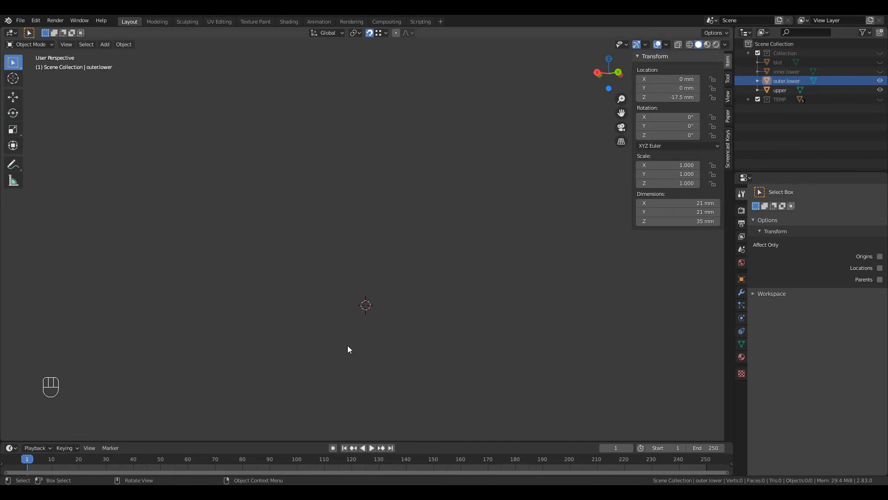
left_click(882, 81)
scroll(280, 234, "down", 1)
middle_click_drag(352, 212, 384, 198)
left_click(880, 71)
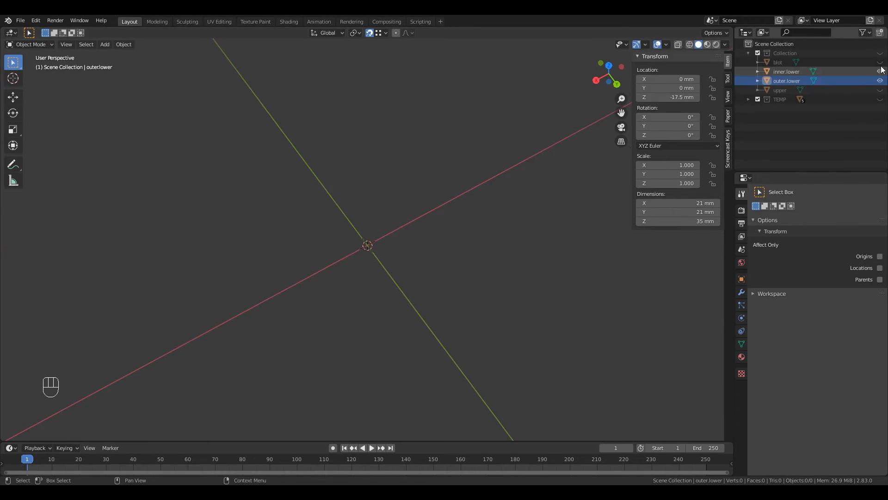
left_click(880, 52)
left_click(880, 62)
left_click(880, 71)
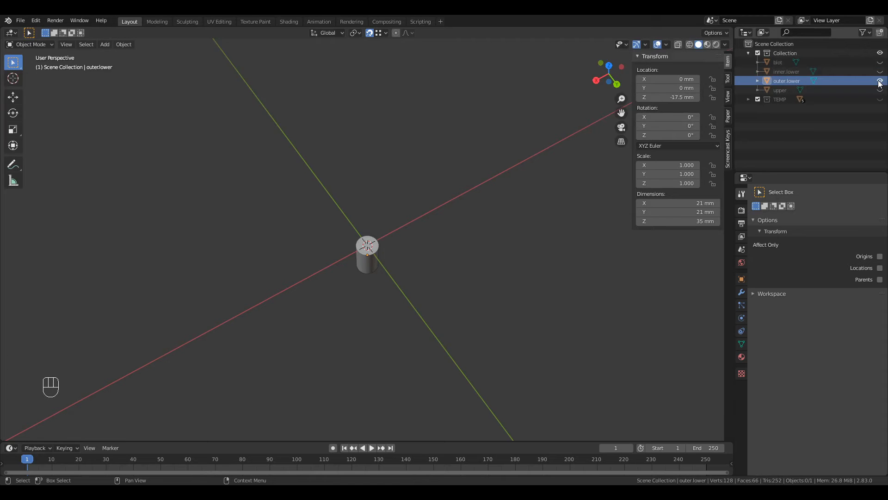
left_click(880, 89)
left_click(881, 90)
left_click(880, 72)
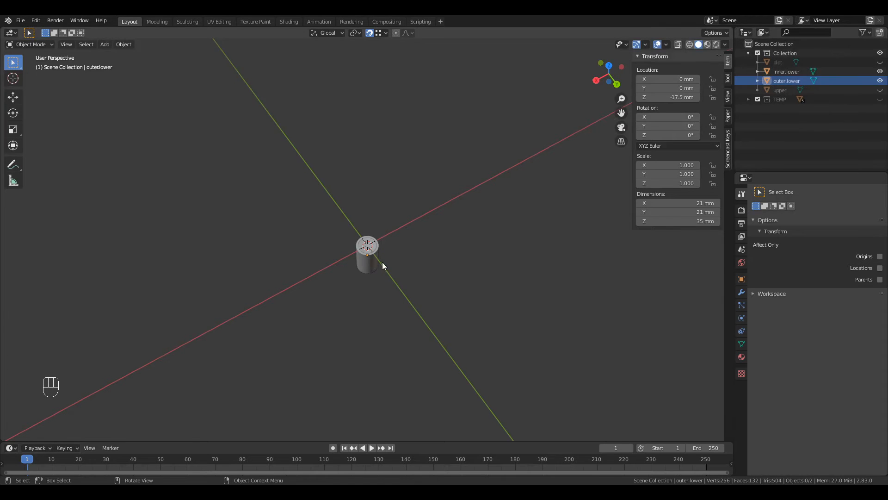
Delete the top and bottom cap faces of outer.lower
middle_click_drag(356, 340, 362, 304)
scroll(361, 304, "up", 4)
scroll(362, 305, "up", 4)
middle_click_drag(421, 190, 432, 259)
key("Tab")
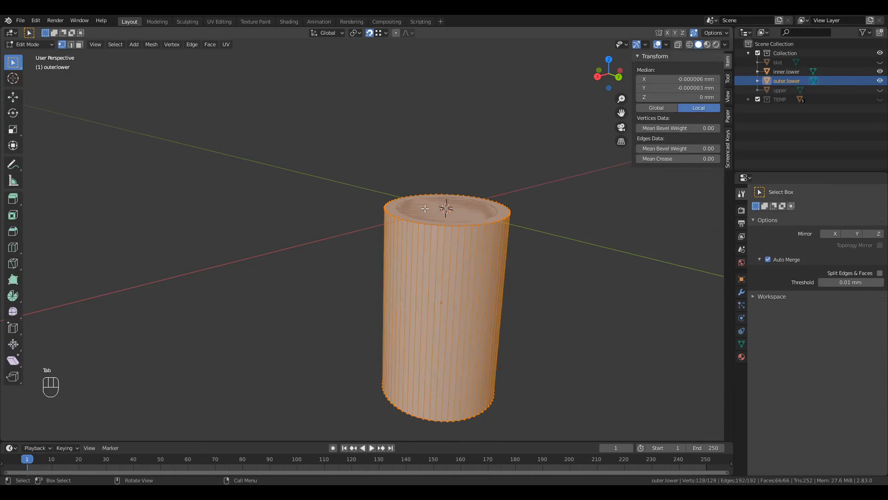
key("3")
left_click(425, 209)
key("x")
left_click(425, 209)
middle_click_drag(426, 332, 446, 249)
scroll(446, 248, "down", 3)
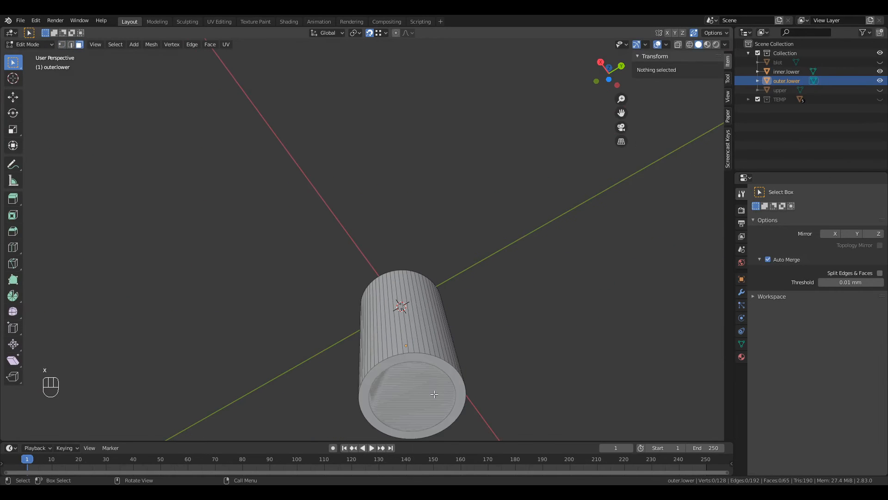
left_click(425, 402)
key("x")
left_click(426, 402)
Switch mesh editing to inner.lower and delete its bottom and top cap faces
key("Tab")
left_click(421, 386)
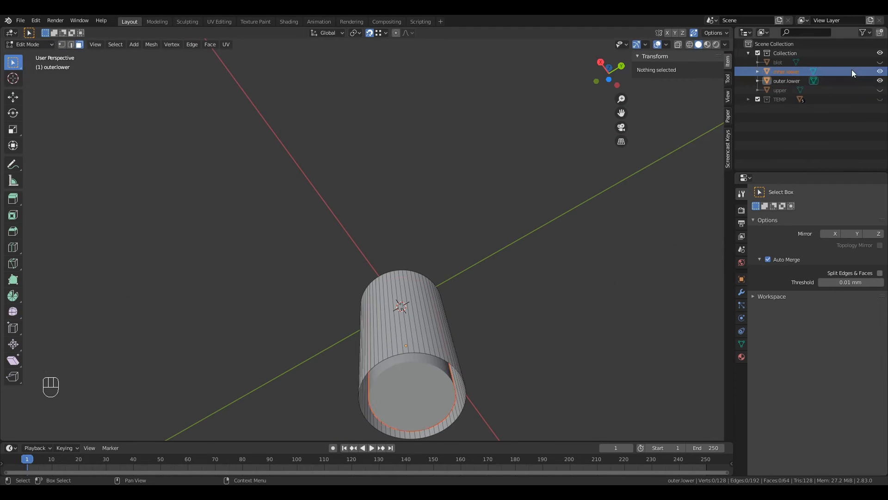
key("Tab")
key("Tab")
key("Tab")
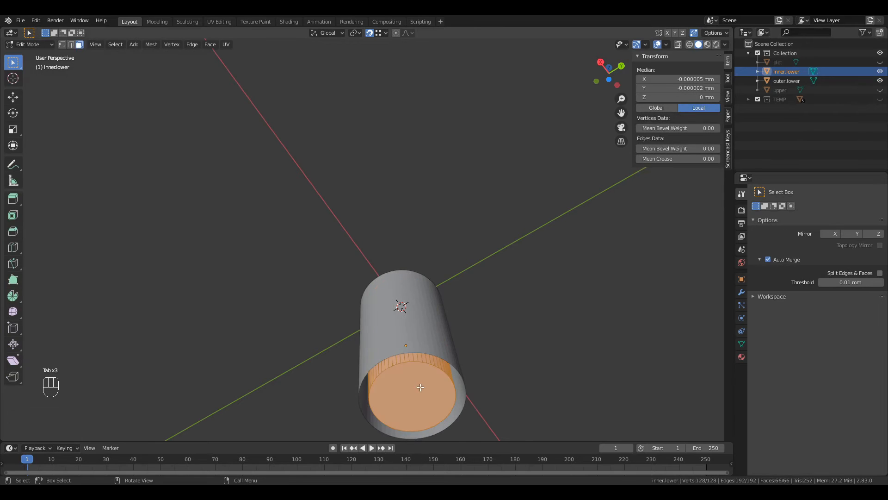
key("x")
left_click(420, 387)
middle_click_drag(420, 387, 379, 175)
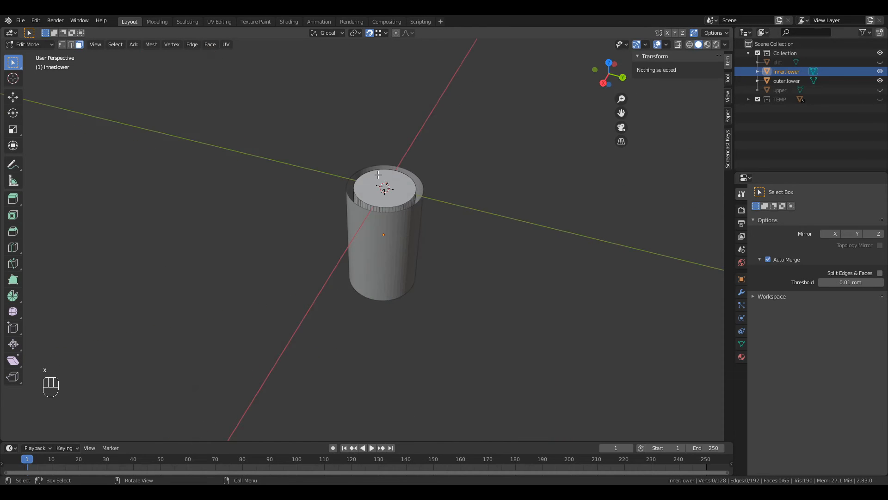
left_click(378, 174)
key("x")
left_click(381, 176)
Select all faces of inner.lower and recalculate their normals with the Inside option
key("a")
left_click(152, 45)
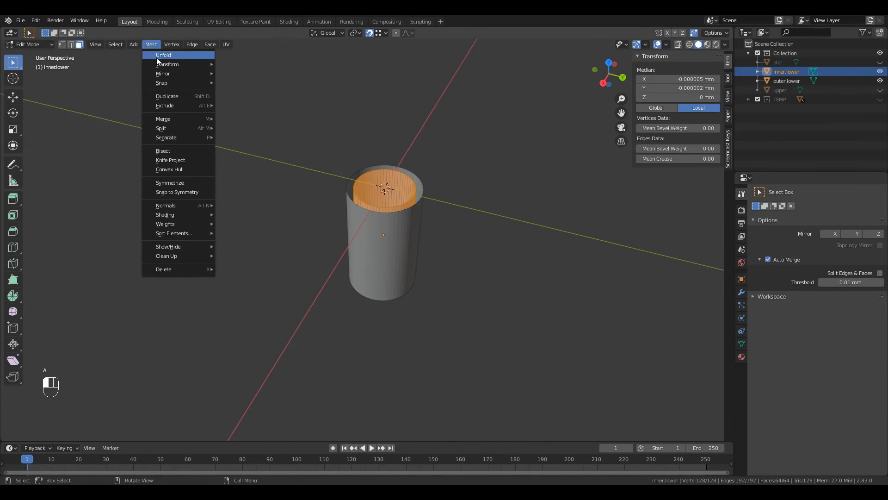
mouse_move(186, 204)
left_click(231, 204)
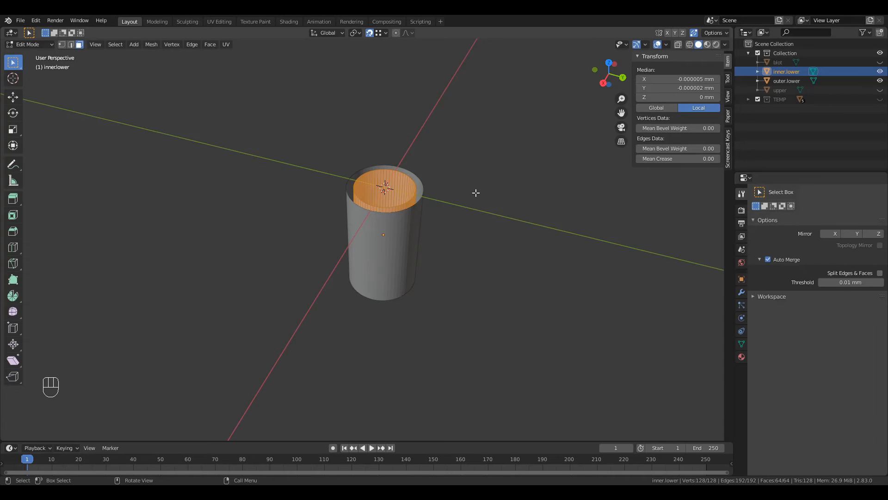
Join outer.lower into inner.lower and save the file
key("Tab")
left_click(390, 243)
left_click(393, 193, "shift")
right_click(392, 193)
left_click(393, 193)
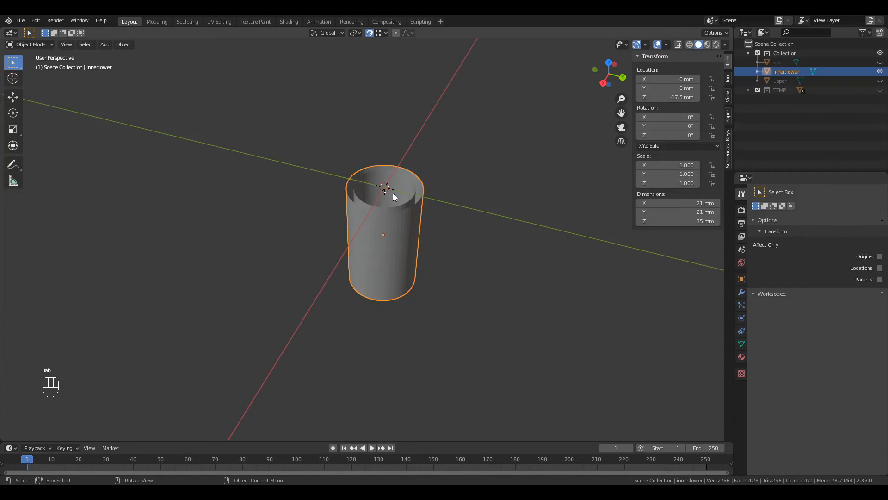
key("ctrl+s")
Rename the joined inner.lower object to lower
middle_click_drag(380, 236, 430, 188)
key("Tab")
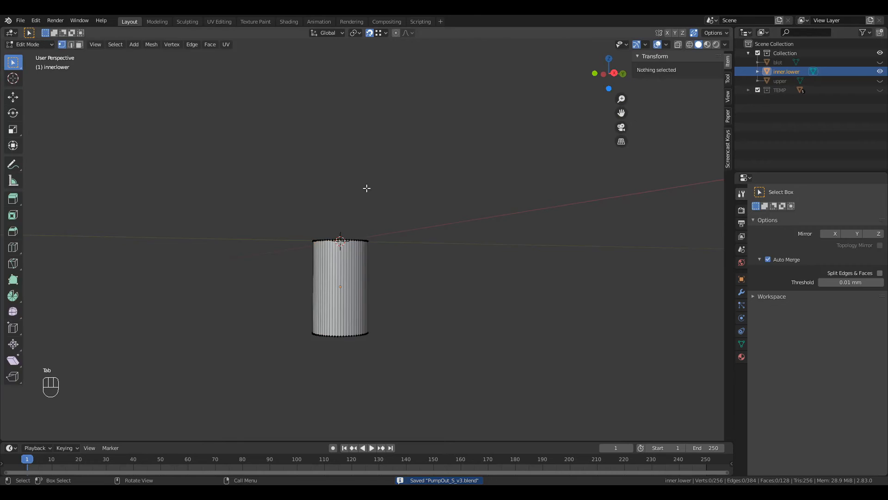
key("Tab")
double_click(786, 72)
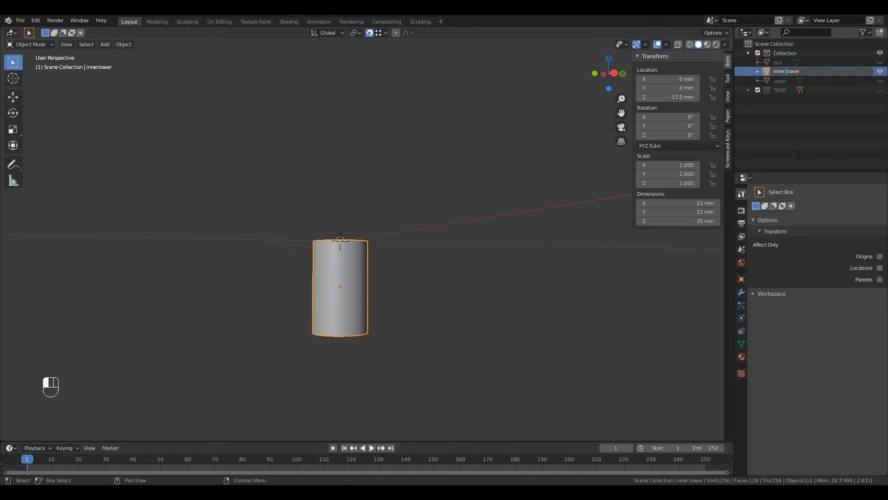
key("shift+Home")
key("BackSpace")
key("Return")
Show the upper funnel together with the lower tube in right orthographic view, and save the file
left_click(784, 116)
left_click(881, 82)
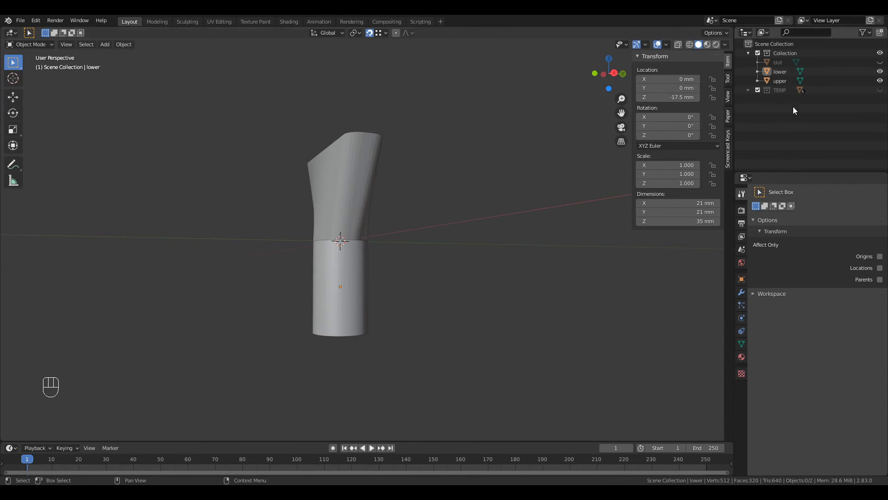
middle_click_drag(532, 222, 329, 299)
key("KP_1")
key("KP_3")
key("ctrl+s")
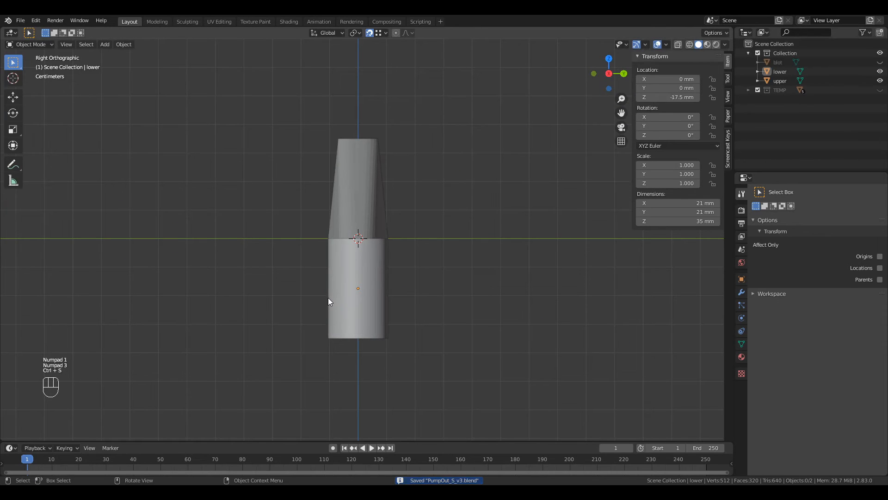
Set the origin of the upper object to the 3D cursor
left_click(328, 299)
left_click(123, 44)
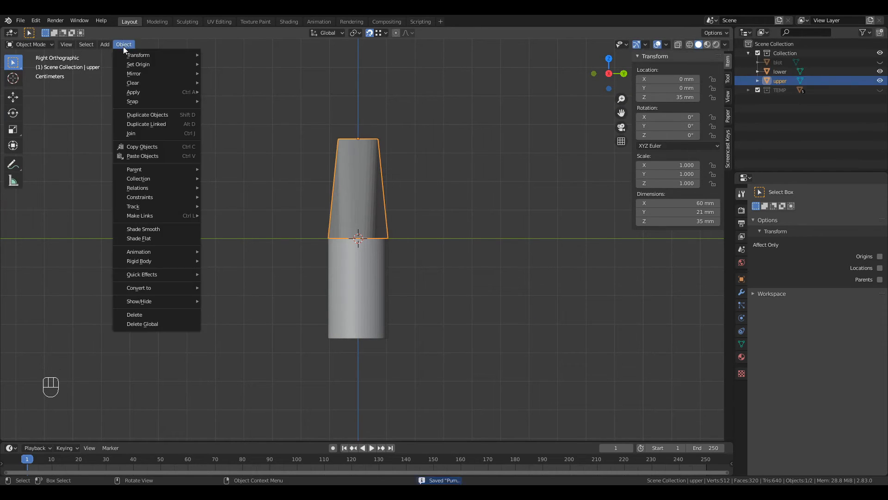
mouse_move(139, 101)
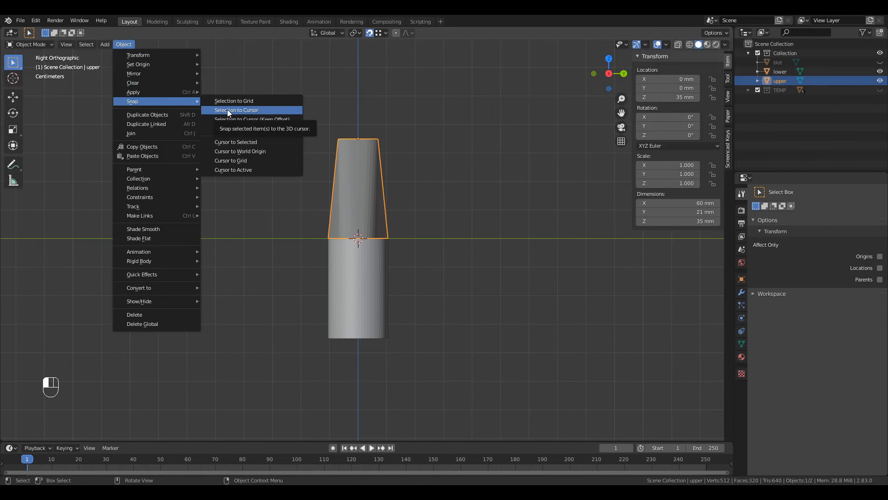
mouse_move(176, 68)
left_click(251, 83)
Set the origin of the lower object to the 3D cursor and save the file
left_click(364, 302)
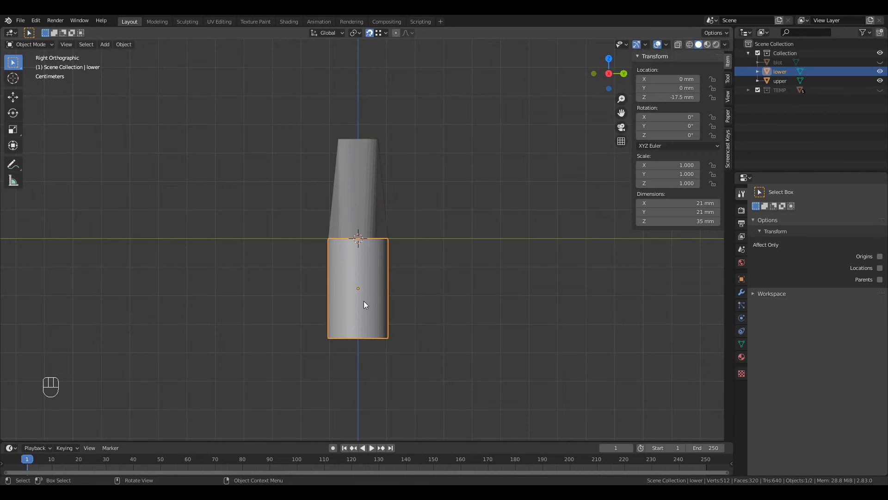
left_click(123, 44)
mouse_move(130, 64)
left_click(246, 84)
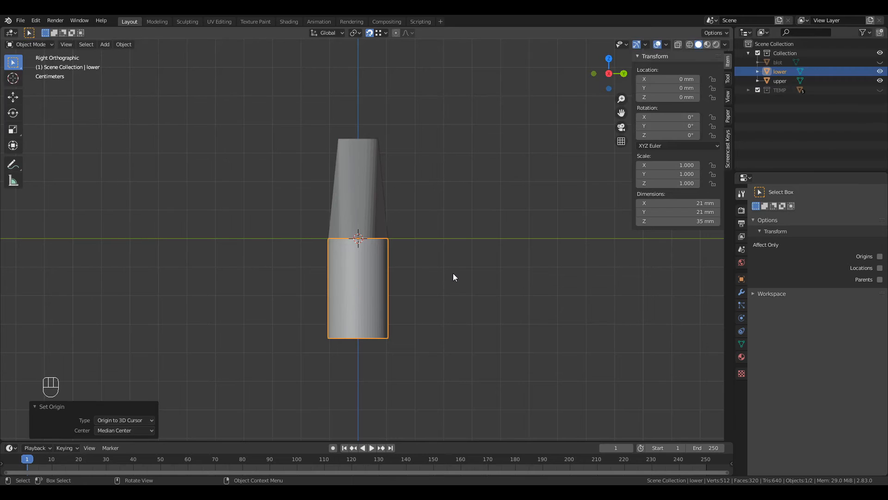
left_click(453, 274)
key("ctrl+s")
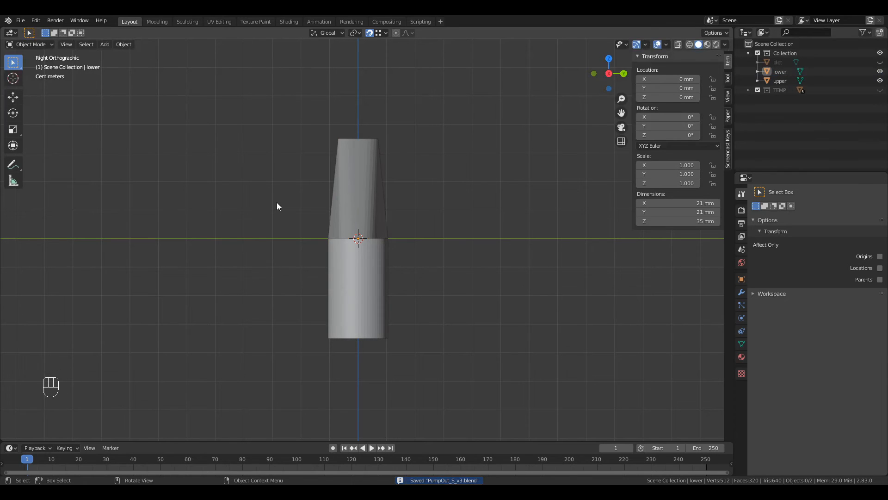
Add a Simple Deform modifier to the upper object and set it to Bend
left_click(351, 171)
left_click(742, 292)
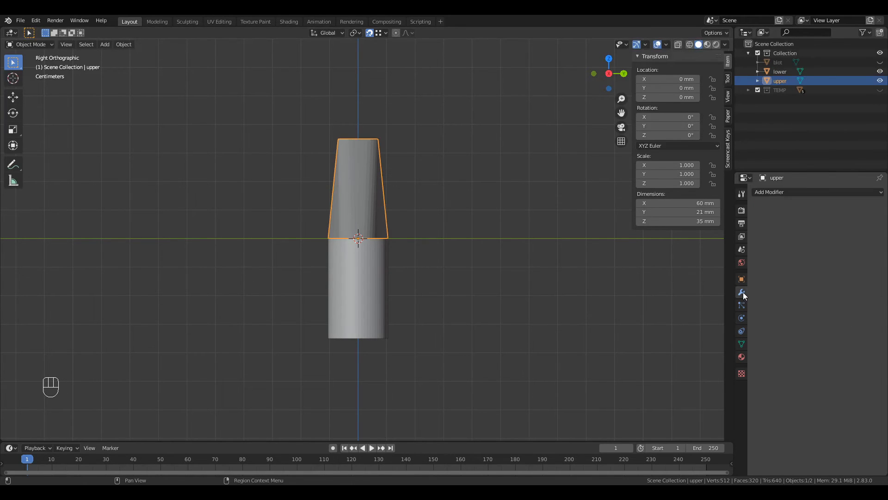
left_click(823, 192)
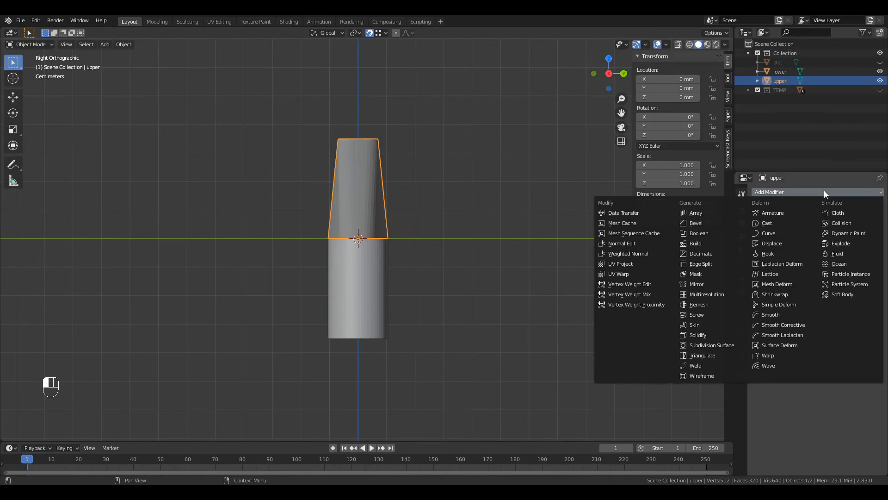
left_click(770, 305)
left_click(802, 234)
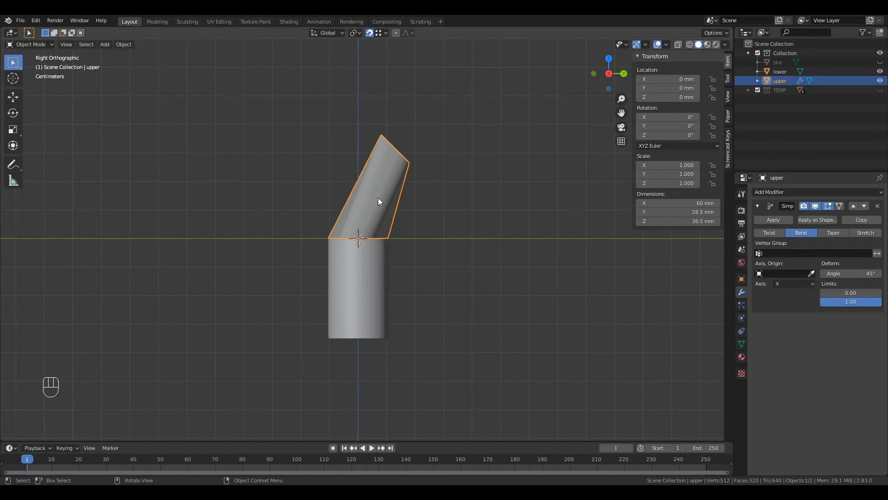
Set the bend angle of the upper object's modifier to 125° and open its mesh for editing
key("BackSpace")
key("BackSpace")
key("BackSpace")
type("125")
key("Return")
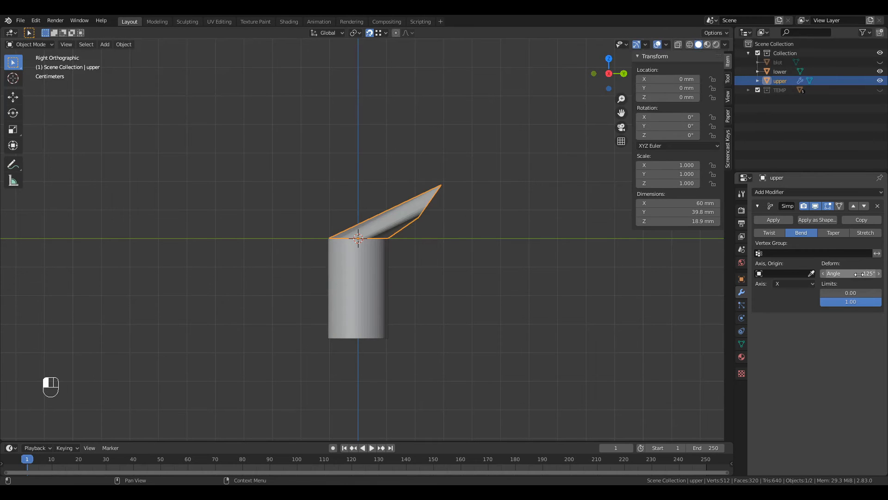
key("Tab")
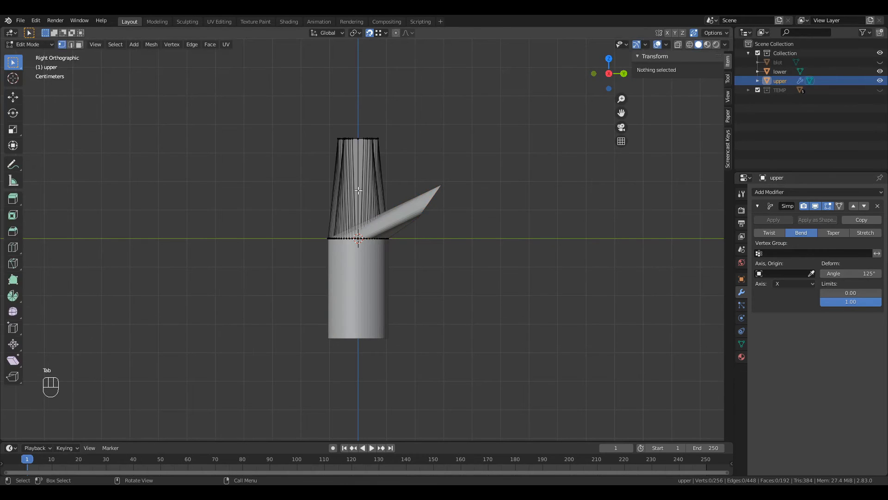
Add 32 evenly spaced loop cuts around the inner wall of the upper object without sliding them
middle_click_drag(358, 190, 356, 116, "ctrl")
middle_click_drag(356, 116, 383, 278, "shift")
key("ctrl+r")
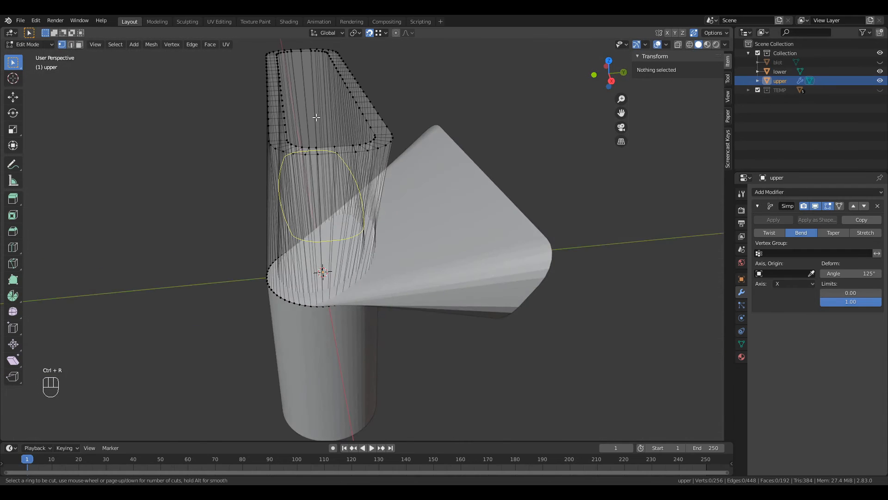
scroll(316, 117, "up", 5)
type("32")
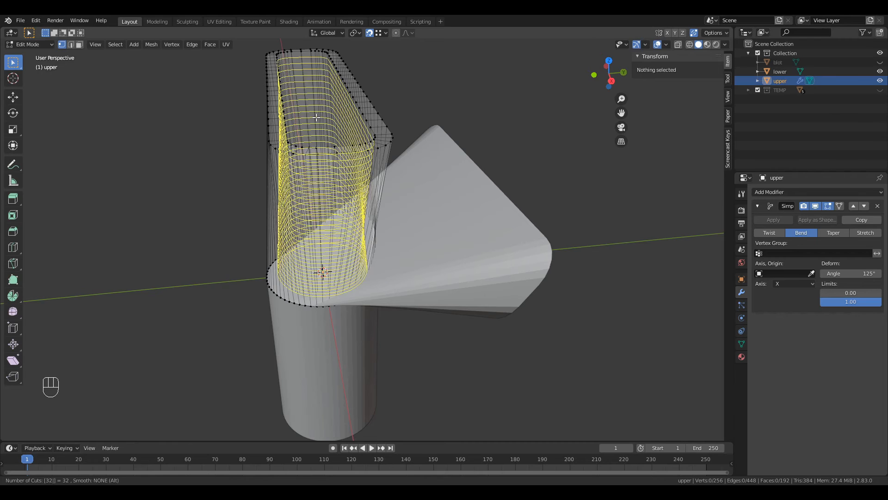
key("Return")
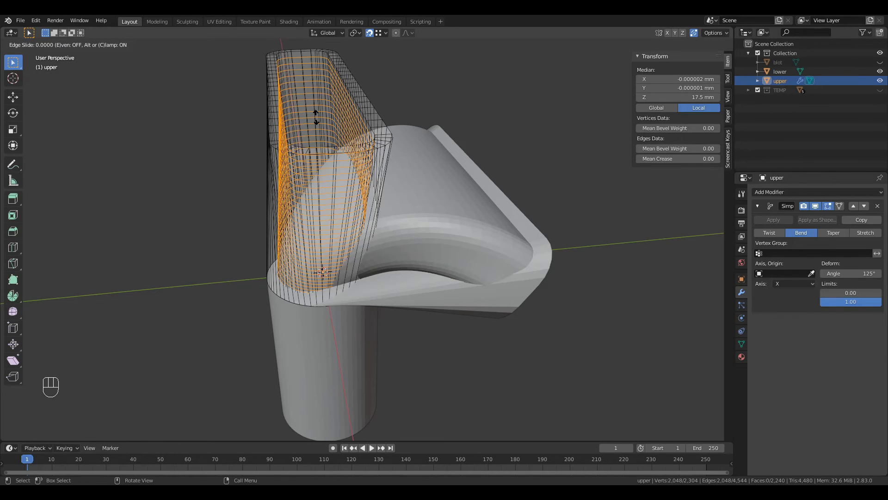
right_click(316, 118)
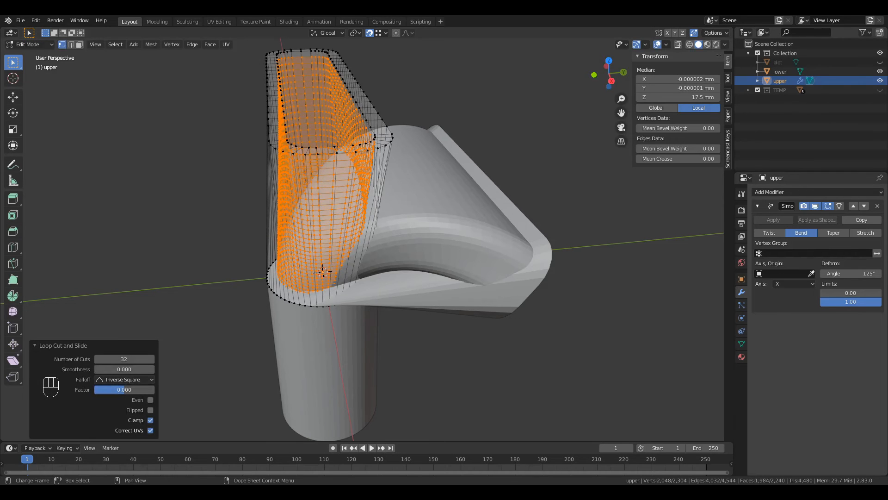
Add 32 evenly spaced loop cuts around the outer wall of the upper object
key("ctrl+r")
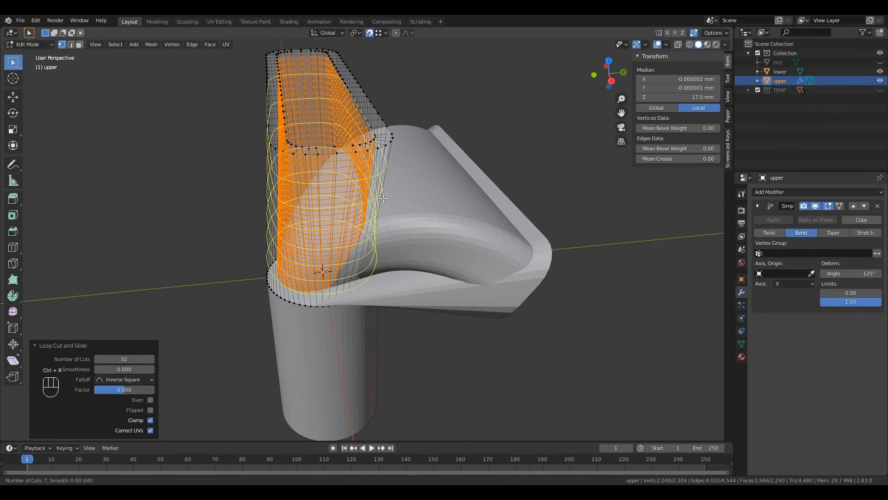
left_click(383, 198)
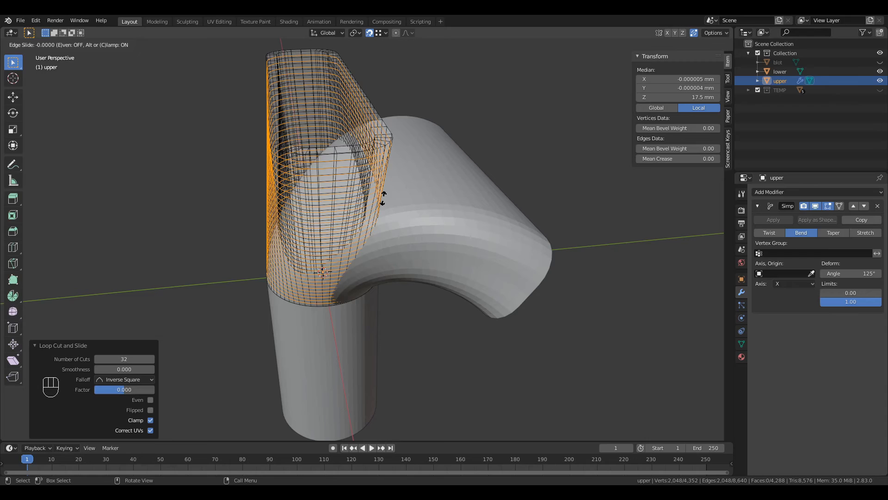
left_click(383, 198)
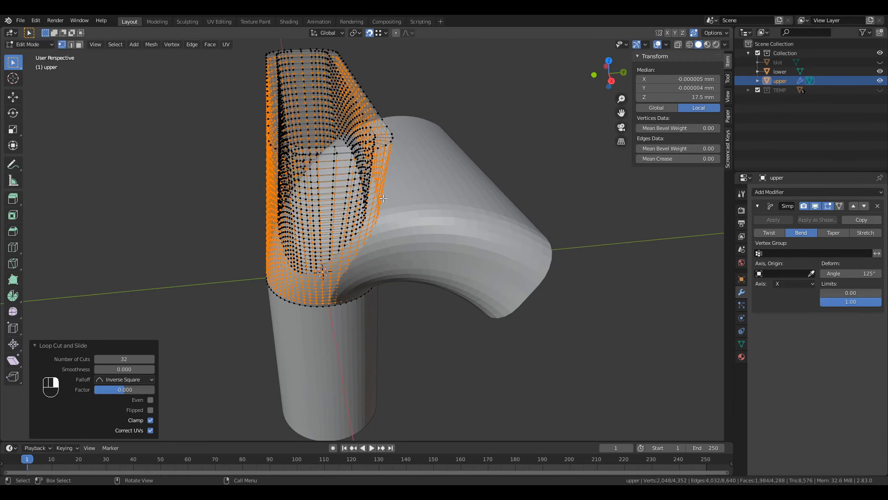
Select the edge loop at the upper object's top rim, switch to edge selection and finish editing the mesh
middle_click_drag(422, 258, 326, 209)
key("alt+a")
left_click(372, 109, "alt")
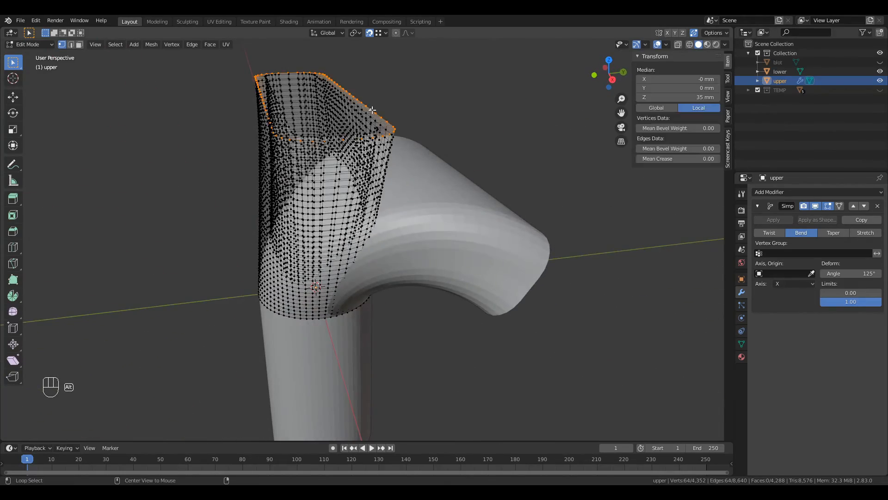
key("2")
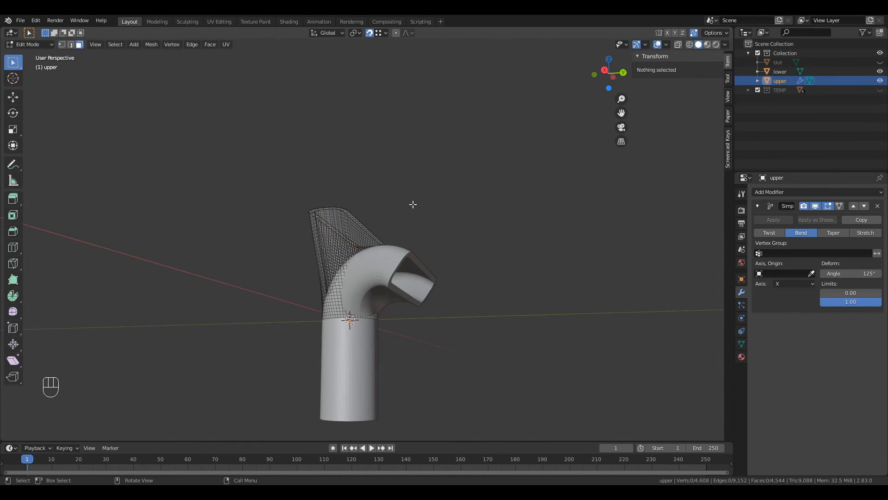
key("Tab")
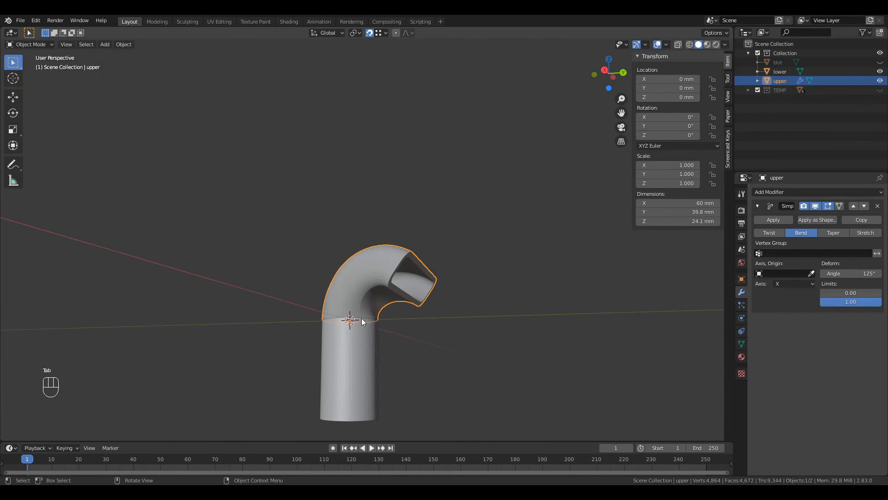
Add a Simple Deform modifier to the lower object and set it to Bend with an angle of -125°
middle_click_drag(362, 317, 315, 298)
left_click(337, 360)
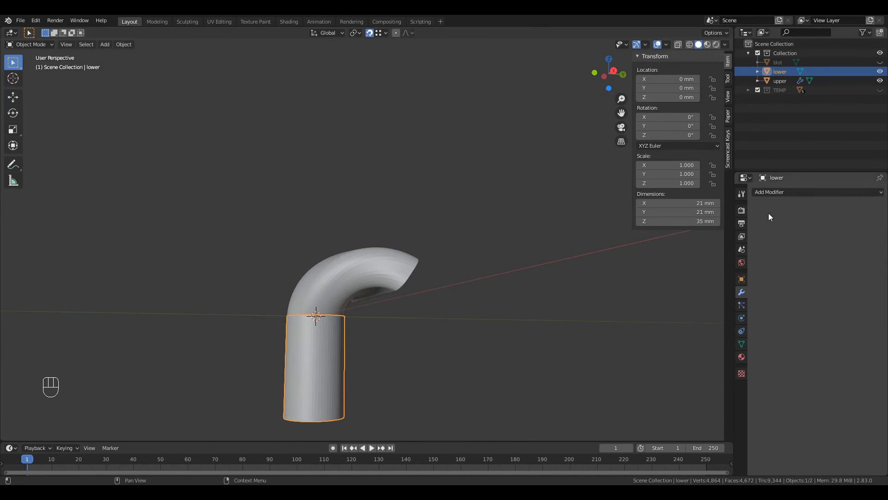
left_click(771, 192)
left_click(780, 304)
left_click(838, 274)
type("45d")
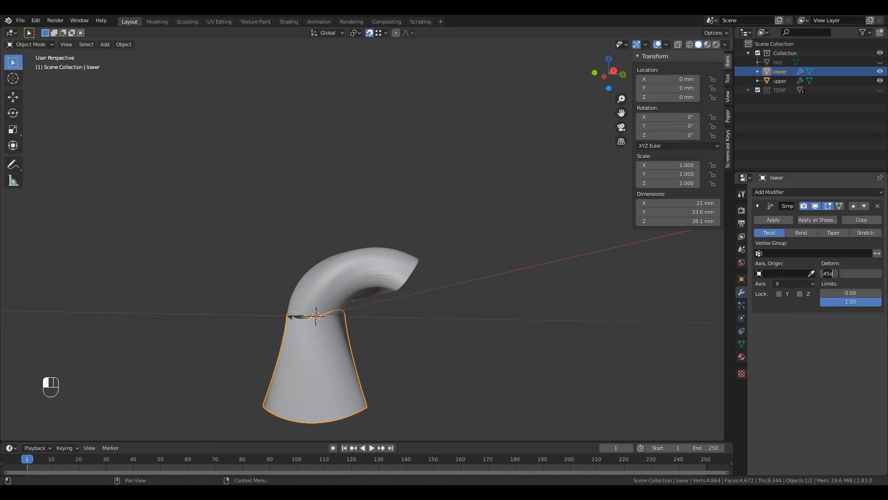
key("Return")
left_click(801, 233)
middle_click_drag(371, 324, 340, 389)
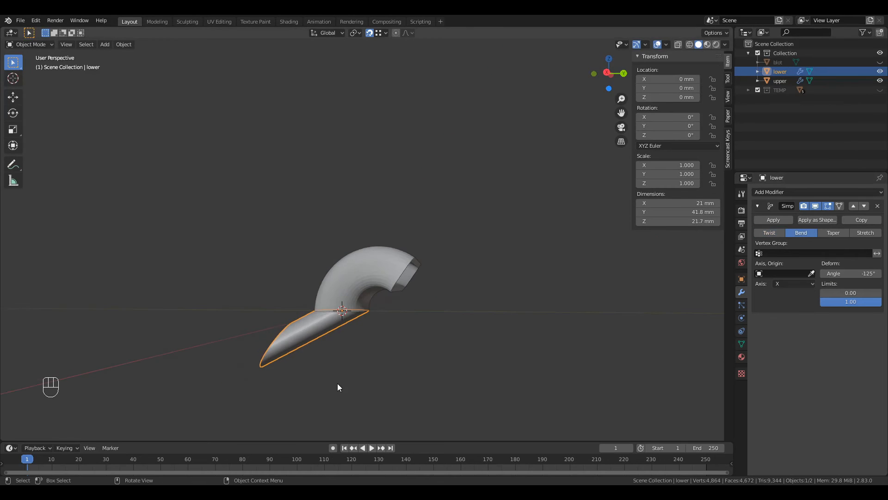
Add 32 evenly spaced loop cuts around the inner wall of the lower object without sliding them
middle_click_drag(306, 354, 436, 115, "shift")
scroll(407, 263, "up", 5)
key("Tab")
key("ctrl+r")
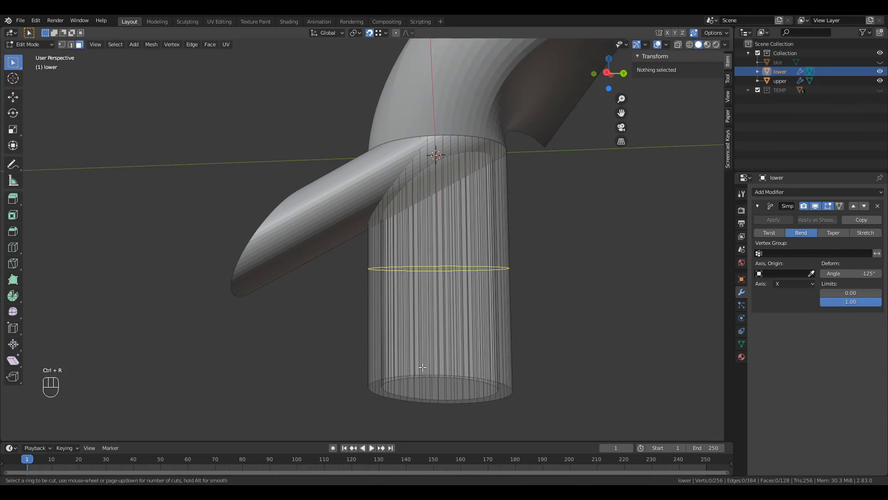
middle_click_drag(422, 367, 488, 376)
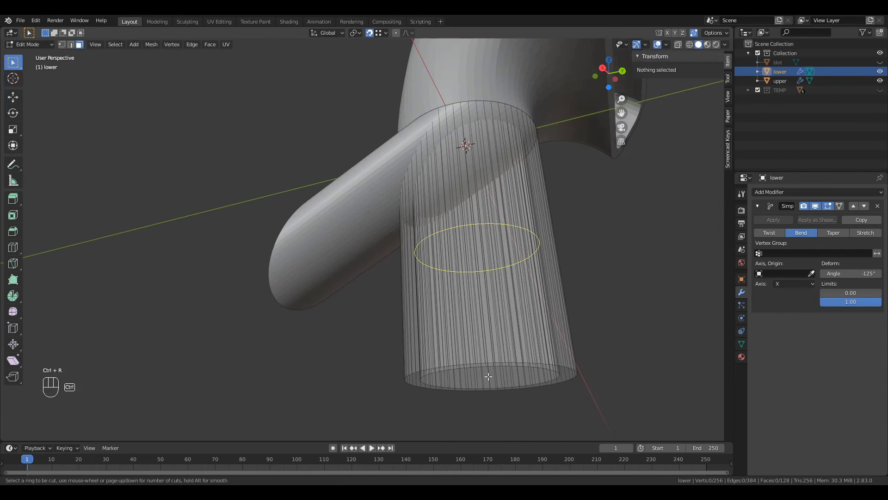
scroll(488, 376, "up", 7)
scroll(489, 376, "down", 4)
scroll(488, 376, "up", 20)
left_click(488, 376)
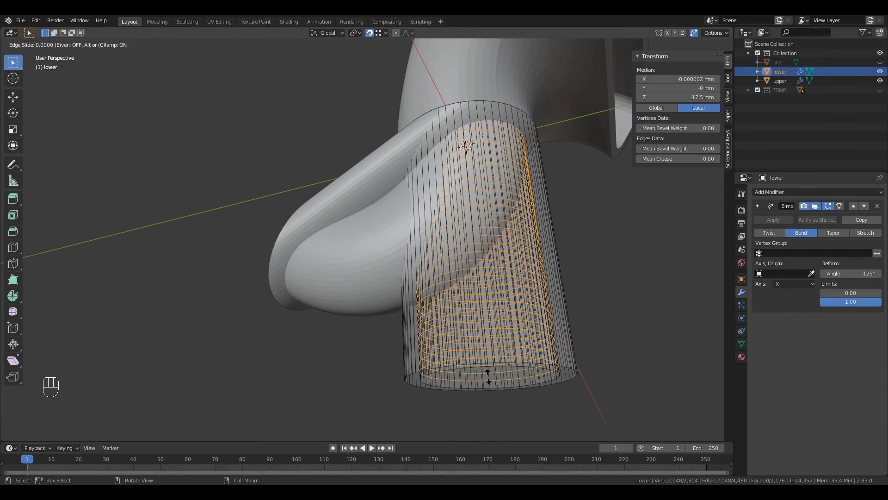
right_click(554, 303)
left_click(556, 303)
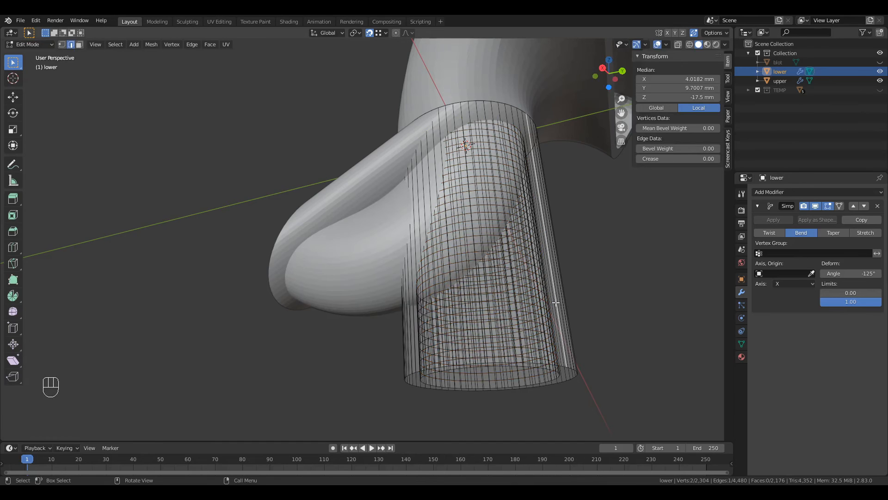
Add 32 evenly spaced loop cuts around the outer wall of the lower object and finish editing its mesh
key("ctrl+r")
scroll(574, 274, "up", 20)
left_click(572, 276)
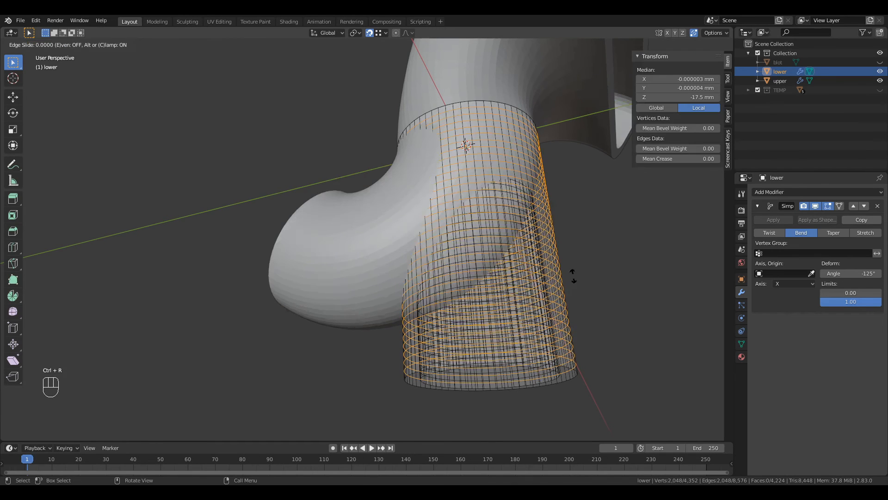
right_click(575, 275)
left_click(575, 276)
middle_click_drag(501, 303, 476, 351)
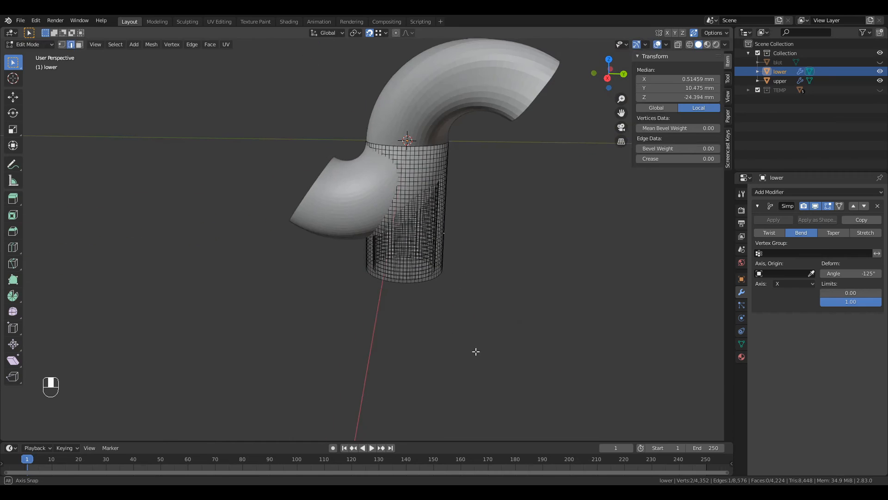
key("Tab")
Rotate the upper and lower objects together by 55° in the right side view
left_click(435, 265)
middle_click_drag(436, 265, 455, 253)
left_click(358, 162)
left_click(350, 256, "shift")
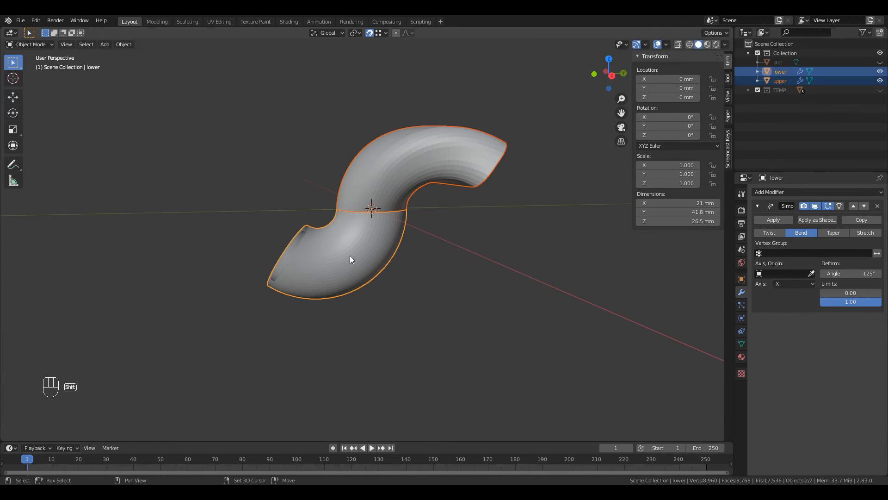
key("KP_3")
type("r55")
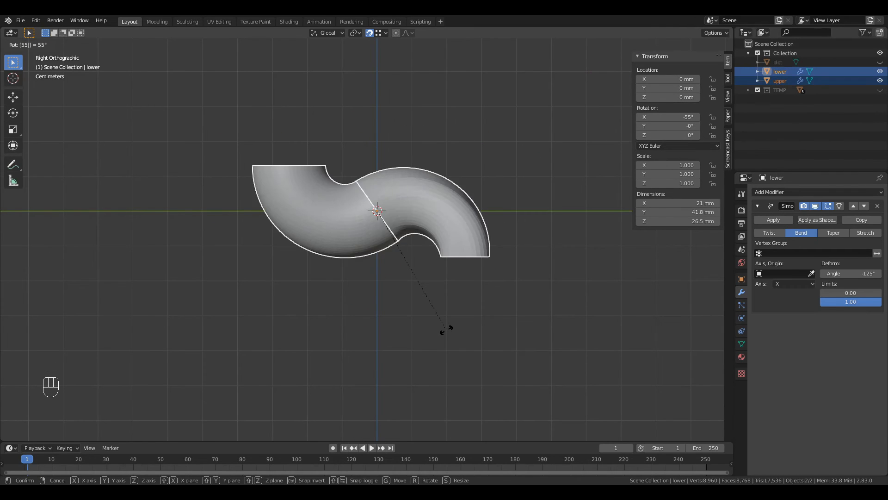
key("Return")
Deselect both bent pieces and unhide the blot object
left_click(424, 282)
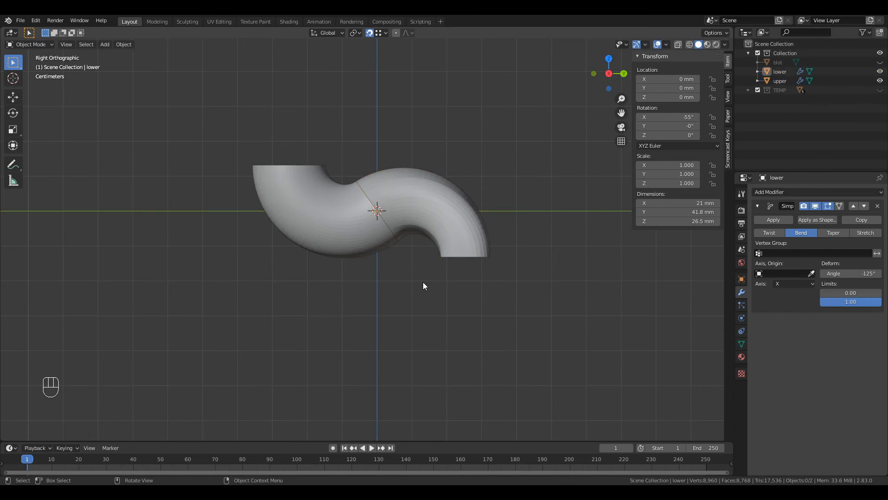
middle_click_drag(423, 283, 376, 131)
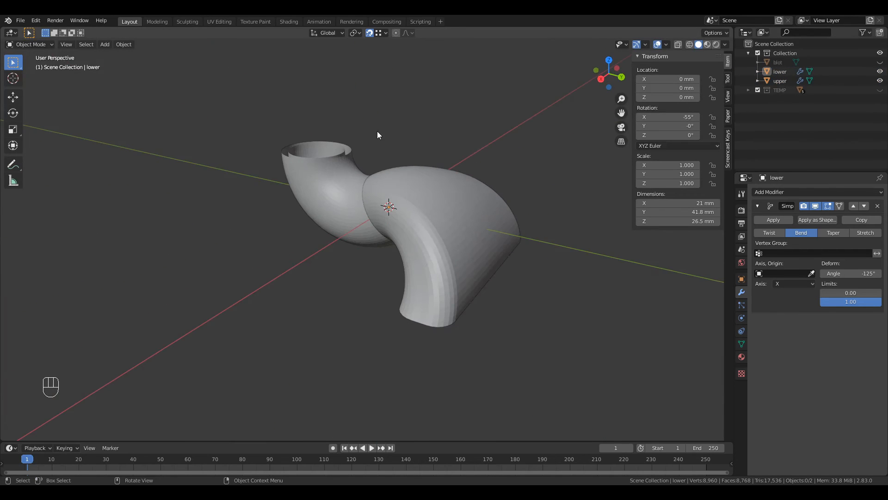
left_click(880, 62)
Rotate the upper and lower objects together by 180° in the right side view
middle_click_drag(532, 259, 327, 222)
left_click(326, 222)
left_click(414, 191, "shift")
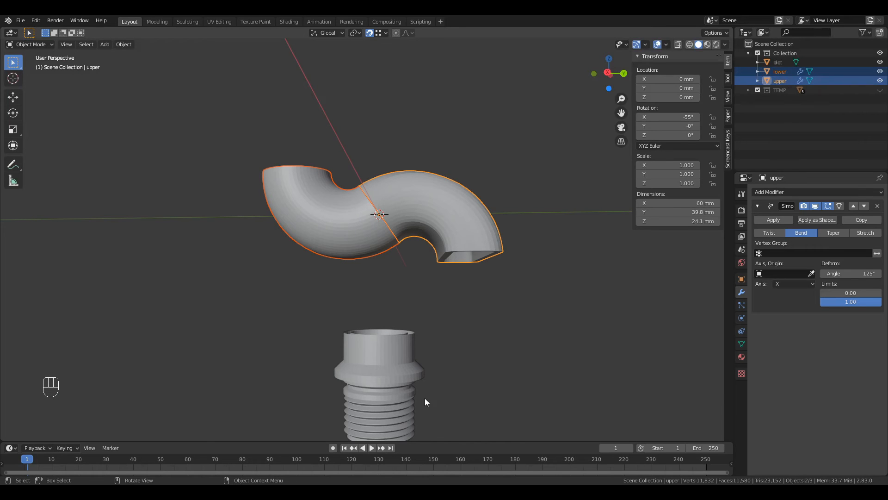
key("KP_3")
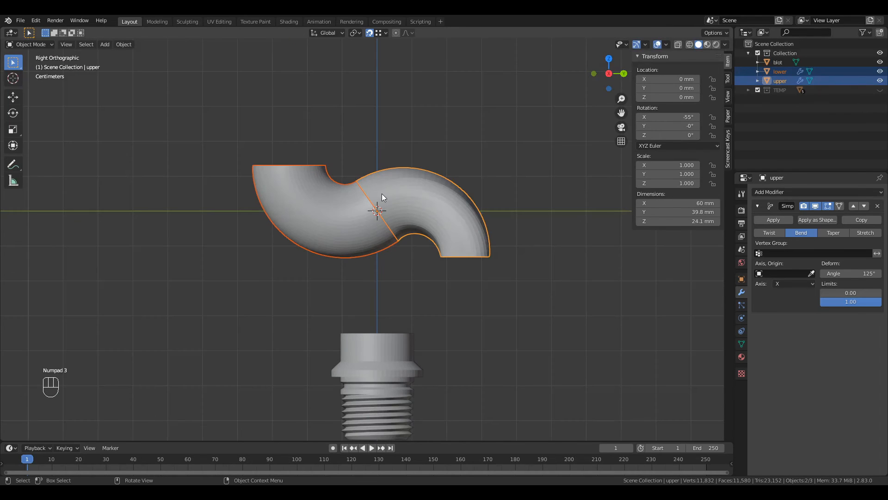
type("r180")
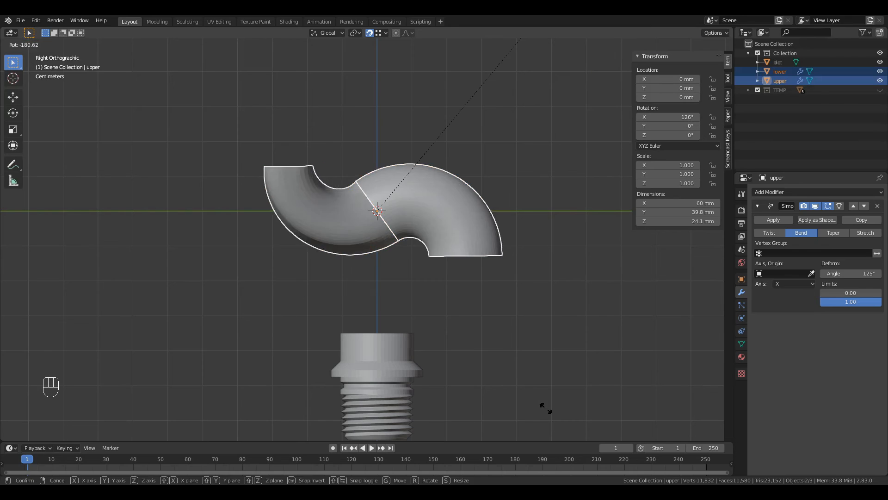
key("Return")
scroll(415, 201, "up", 5)
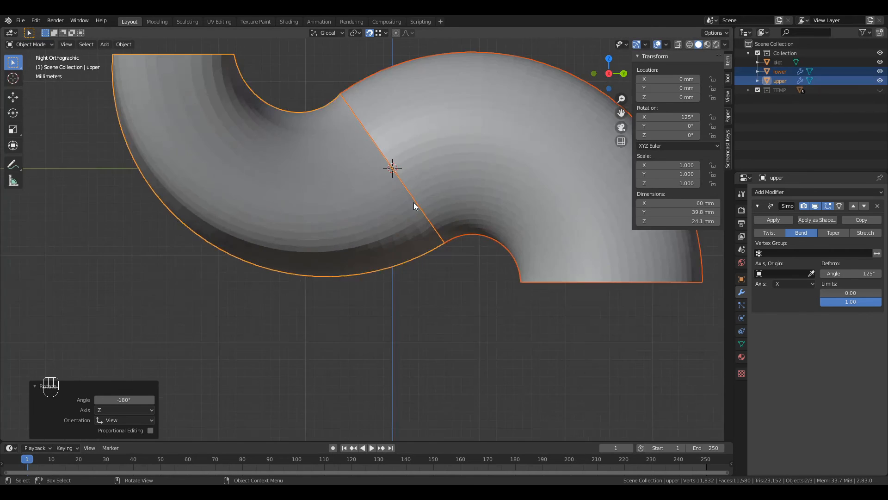
scroll(414, 202, "down", 1)
middle_click_drag(432, 272, 362, 187, "shift")
middle_click_drag(386, 257, 378, 225)
key("KP_1")
key("KP_7")
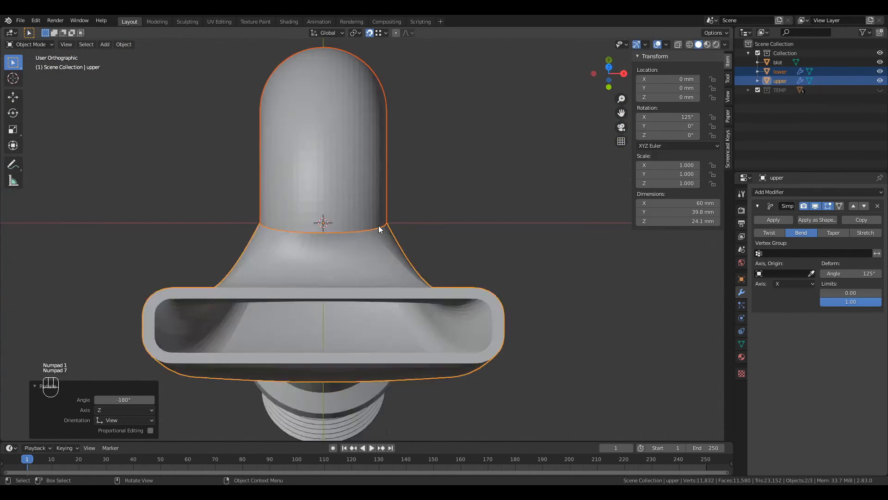
key("KP_3")
key("g")
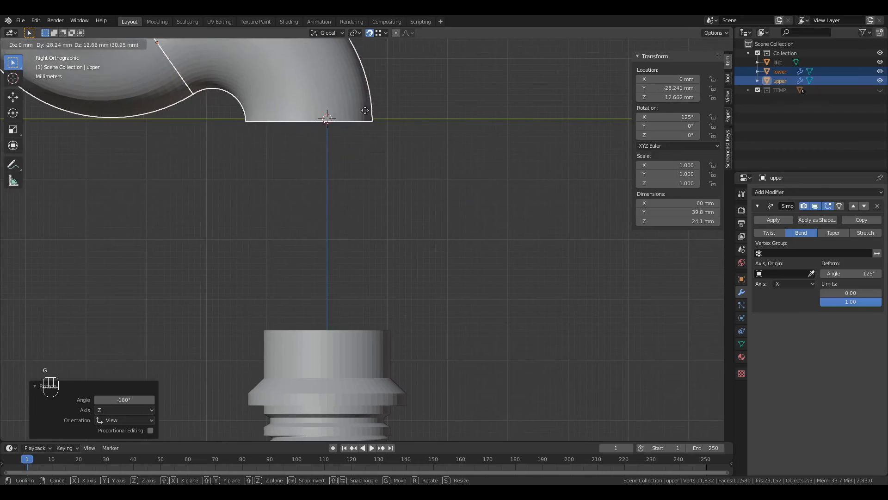
right_click(397, 115)
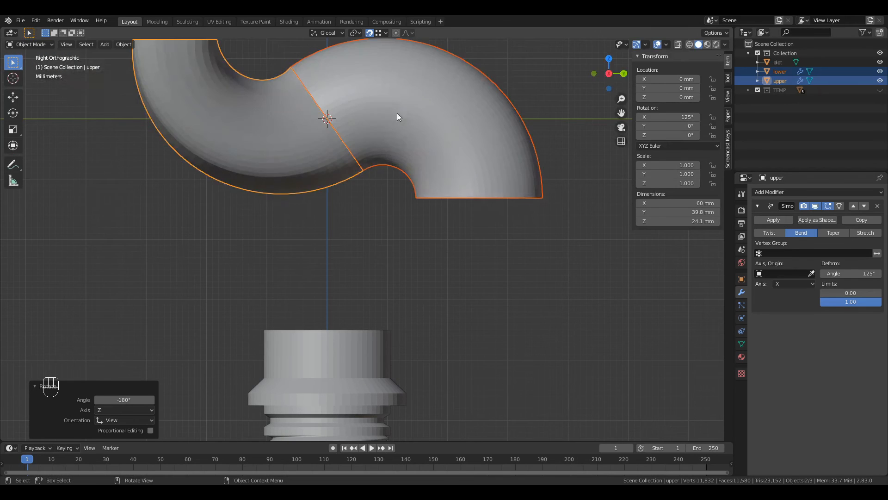
right_click(413, 132)
left_click(413, 132)
scroll(361, 281, "down", 7)
key("ctrl+z")
key("ctrl+z")
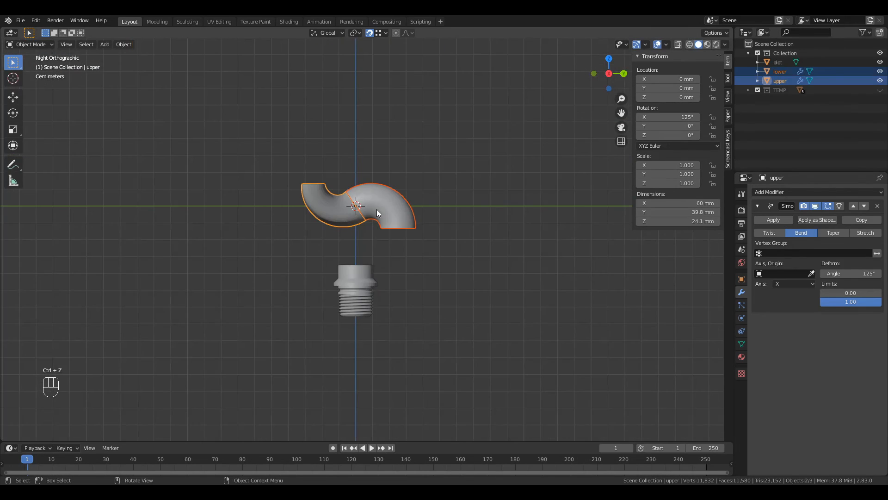
Apply the bend modifiers of the upper and lower objects and join the two pieces into one object
right_click(333, 210)
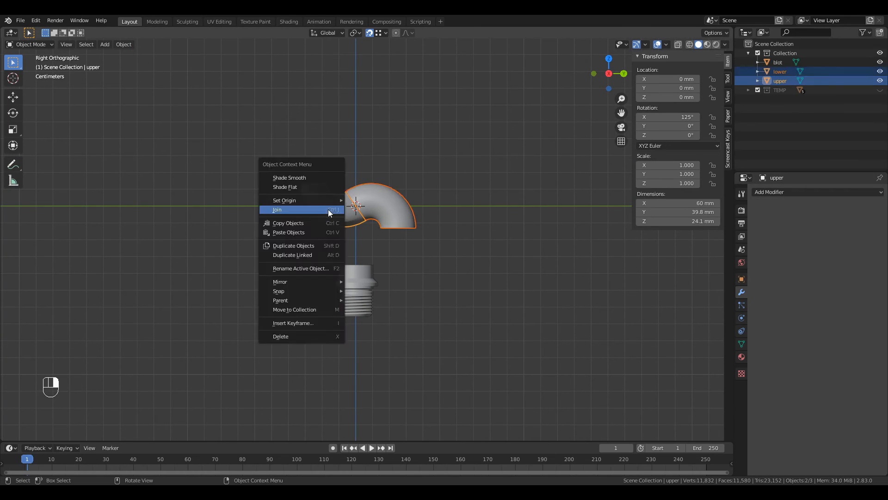
left_click(333, 210)
Merge all vertices of the joined pipe mesh by distance
key("Tab")
scroll(358, 293, "up", 4)
key("a")
right_click(358, 292)
mouse_move(357, 272)
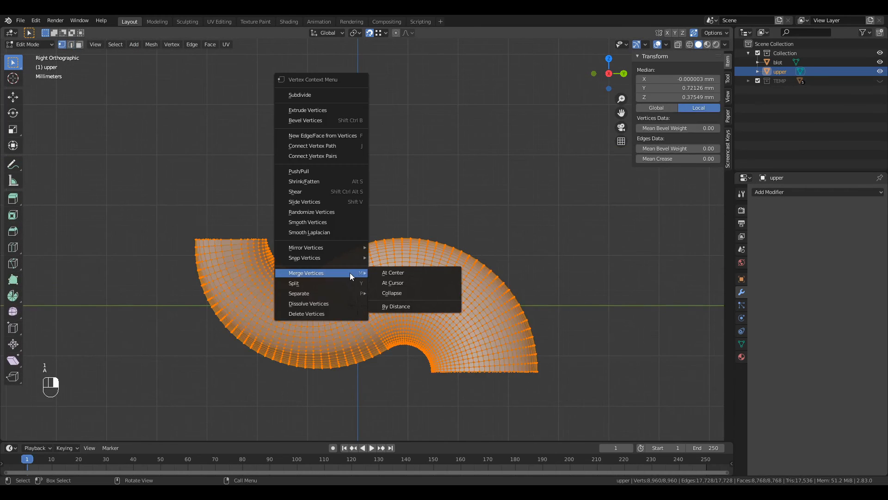
left_click(403, 307)
Select the edge loop around the joined pipe's narrow round opening and snap the 3D cursor to it
key("alt+a")
middle_click_drag(492, 373, 609, 303)
left_click(608, 303, "alt")
key("alt+z")
scroll(607, 302, "down", 1, "alt")
right_click(531, 363)
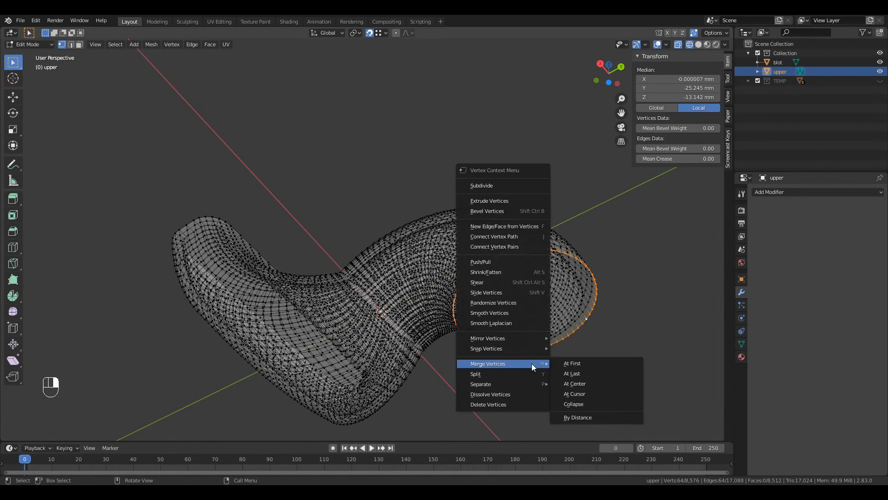
mouse_move(529, 348)
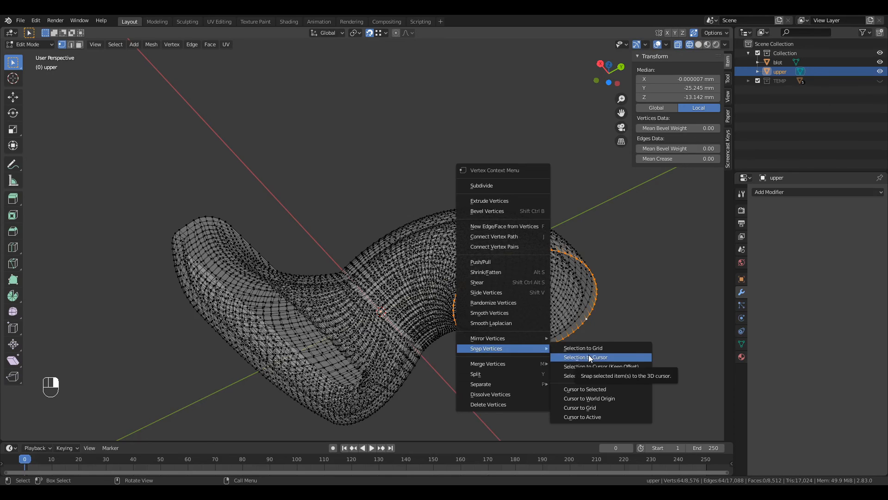
left_click(597, 390)
scroll(456, 370, "down", 1)
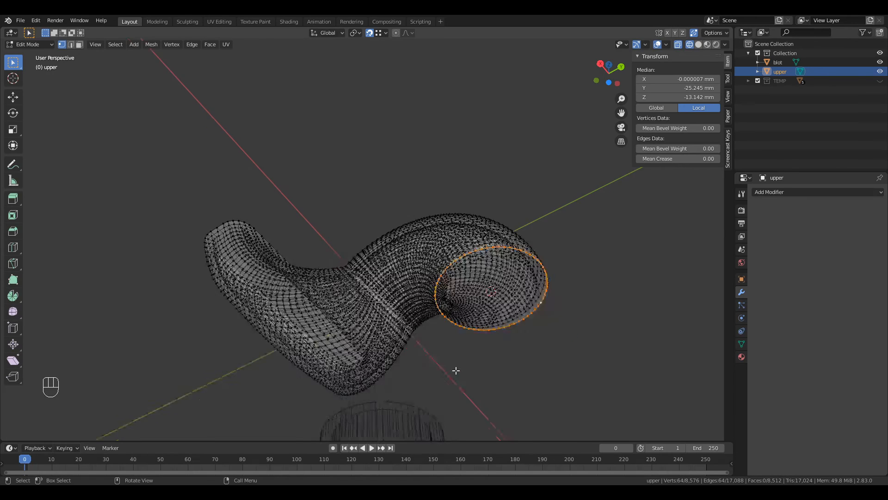
Set the joined pipe's origin to the 3D cursor and snap the pipe to the grid at the world origin
scroll(455, 370, "down", 1)
key("Tab")
middle_click_drag(510, 357, 522, 401)
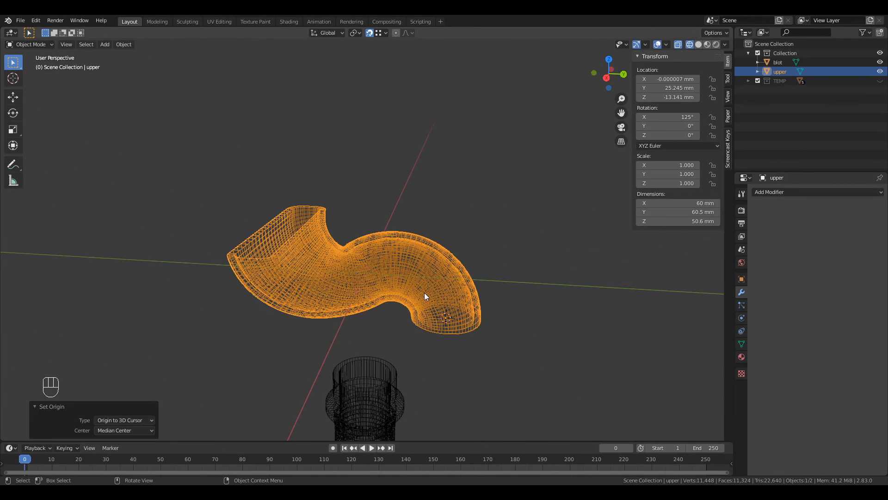
right_click(425, 296)
mouse_move(425, 293)
left_click(468, 291)
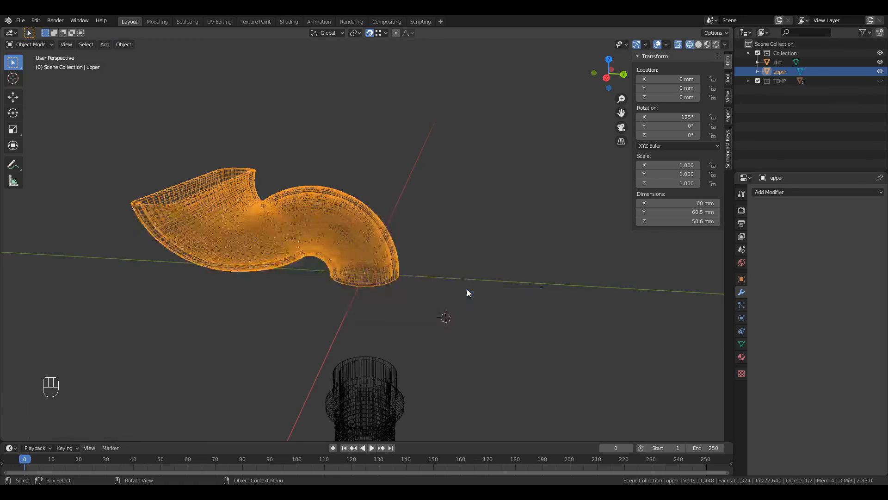
Select the outer top edge loop of the threaded base (blot) and snap the 3D cursor to it
middle_click_drag(321, 270, 323, 233)
scroll(324, 234, "up", 5)
middle_click_drag(351, 289, 322, 304)
scroll(323, 305, "down", 5)
middle_click_drag(335, 267, 335, 179, "shift")
left_click(345, 365)
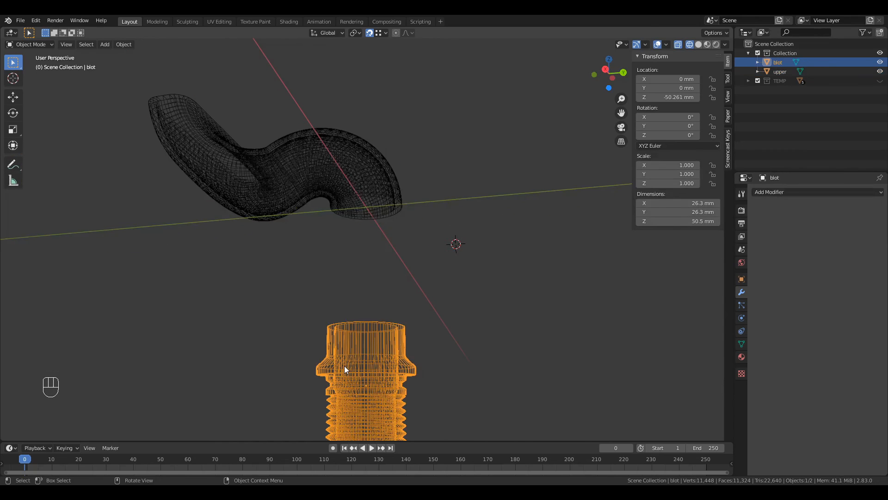
middle_click_drag(345, 365, 371, 323)
key("Tab")
left_click(388, 302, "alt")
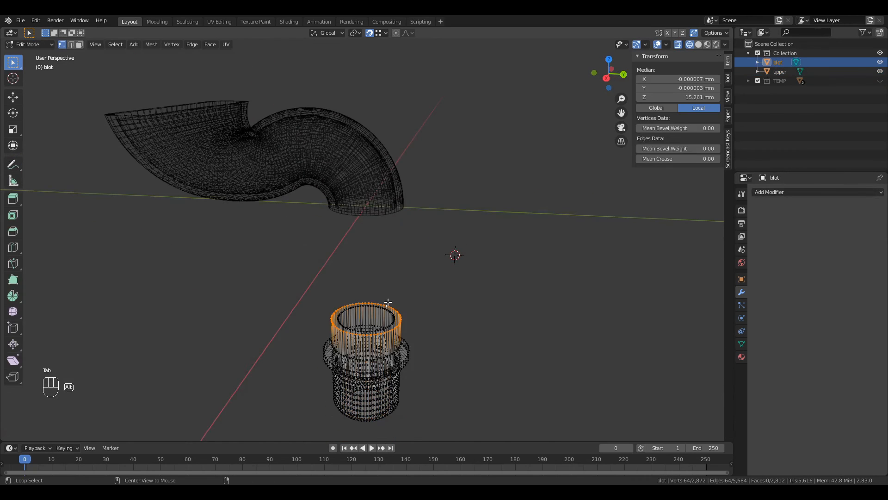
right_click(388, 302)
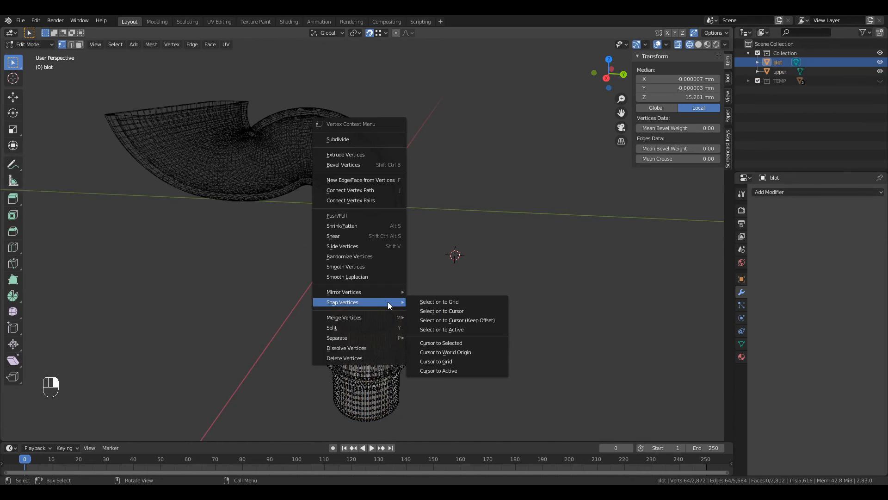
left_click(459, 344)
Set the threaded base's origin to the 3D cursor and snap the base to the grid at the world origin
key("Tab")
left_click(124, 45)
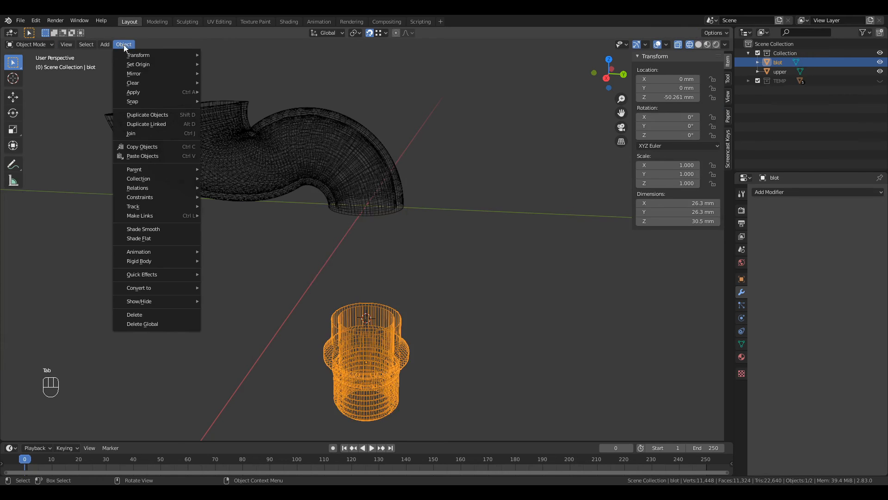
mouse_move(157, 64)
left_click(274, 82)
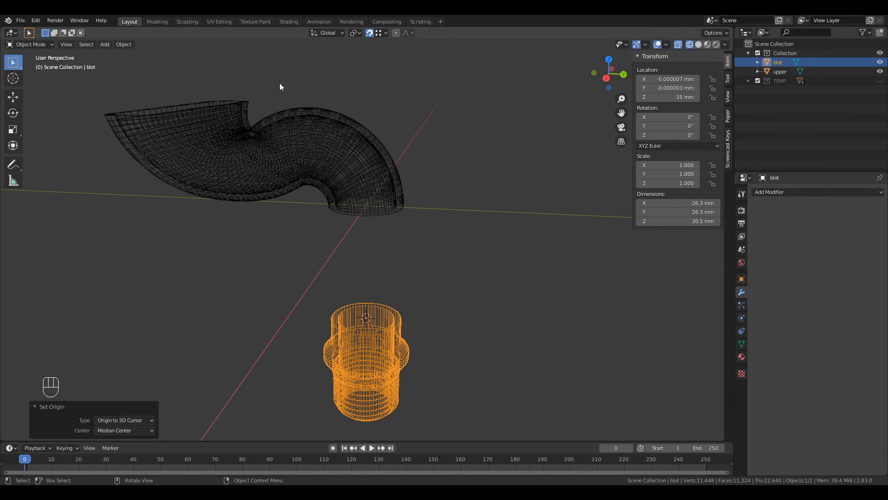
right_click(359, 321)
mouse_move(359, 321)
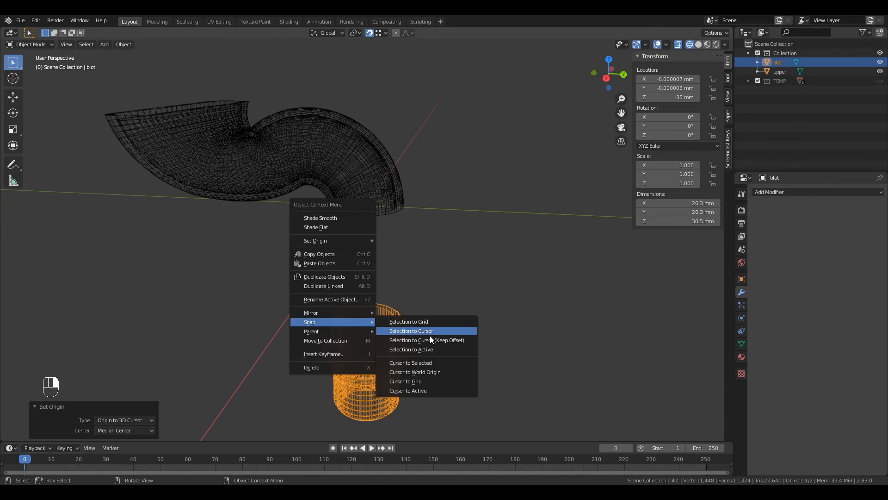
left_click(437, 360)
right_click(389, 346)
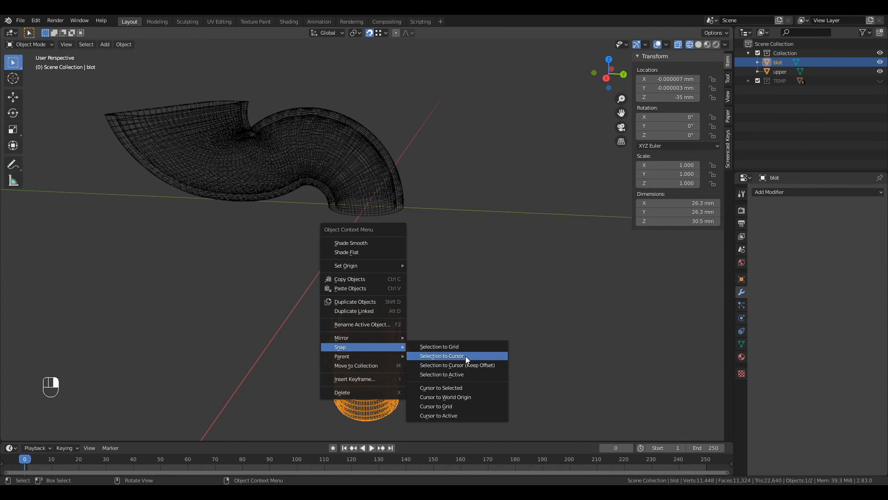
mouse_move(472, 304)
middle_mouse_down()
mouse_move(354, 331)
mouse_move(356, 343)
mouse_move(353, 329)
middle_mouse_up()
right_click(355, 343)
left_click(379, 345)
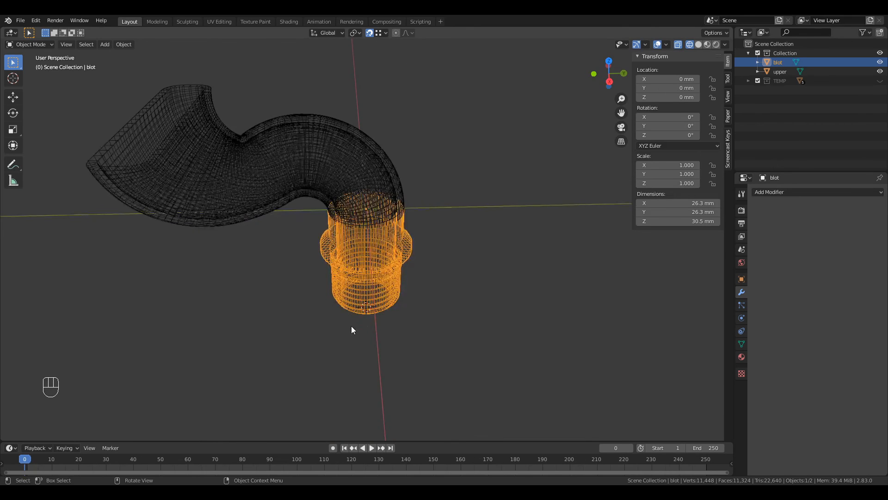
Switch to solid shading and examine the joint between the pipe and the threaded base from the right side view
left_click(698, 44)
middle_click_drag(379, 275, 377, 198)
left_click(378, 198)
left_click(449, 319)
middle_click_drag(448, 319, 432, 187)
scroll(432, 187, "up", 3)
left_click(398, 291)
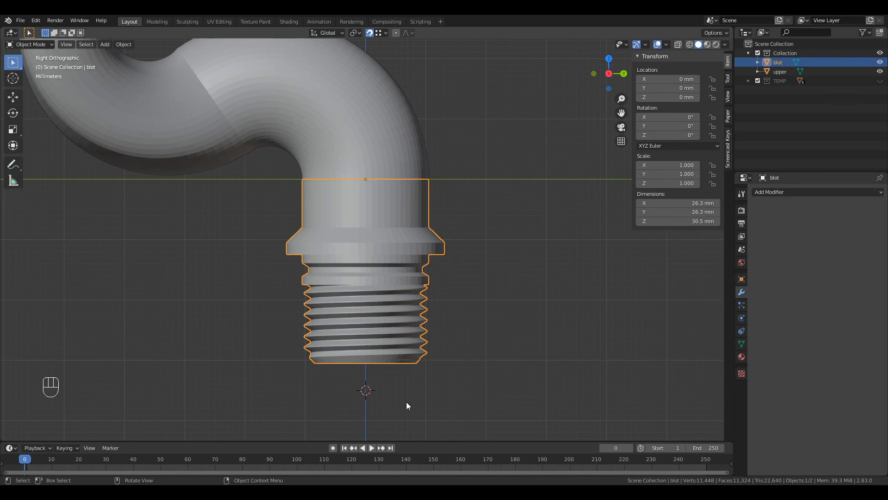
middle_click_drag(407, 402, 397, 309, "shift")
scroll(397, 309, "up", 4)
scroll(351, 361, "down", 5)
left_click(405, 191)
left_click(412, 279, "shift")
scroll(412, 280, "down", 5)
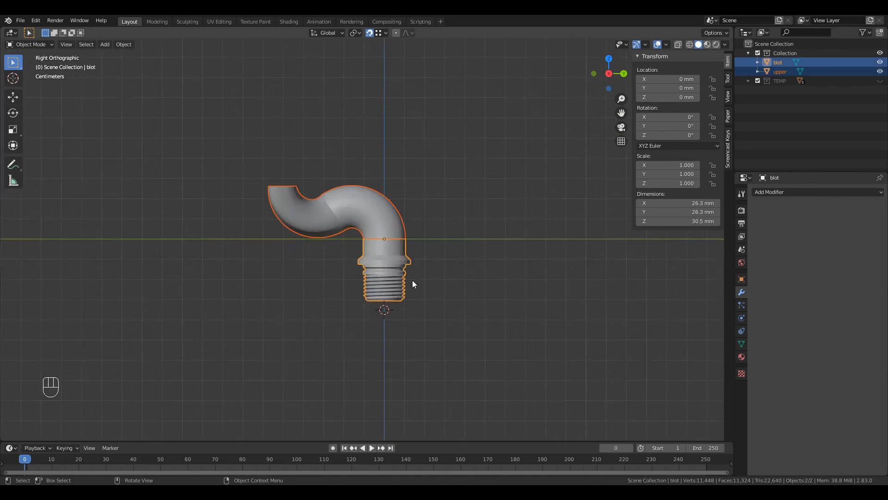
middle_click_drag(412, 280, 361, 310)
right_click(357, 216)
left_click(324, 171)
left_click(326, 237)
left_click(379, 277)
middle_click_drag(320, 238, 325, 149)
left_click(396, 218)
key("Tab")
key("Tab")
Hide the upper object and move the threaded base's inner and outer top rim vertices down 8 mm along Z
left_click(881, 71)
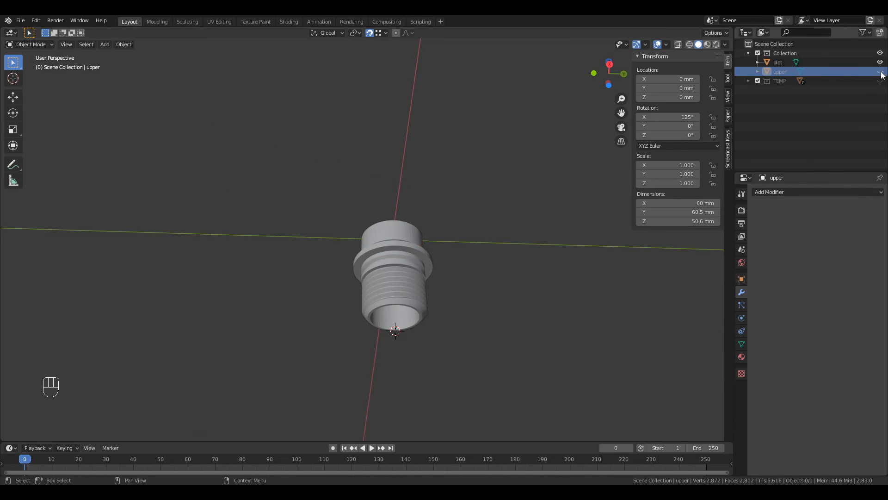
middle_click_drag(389, 278, 420, 269)
scroll(402, 260, "up", 4)
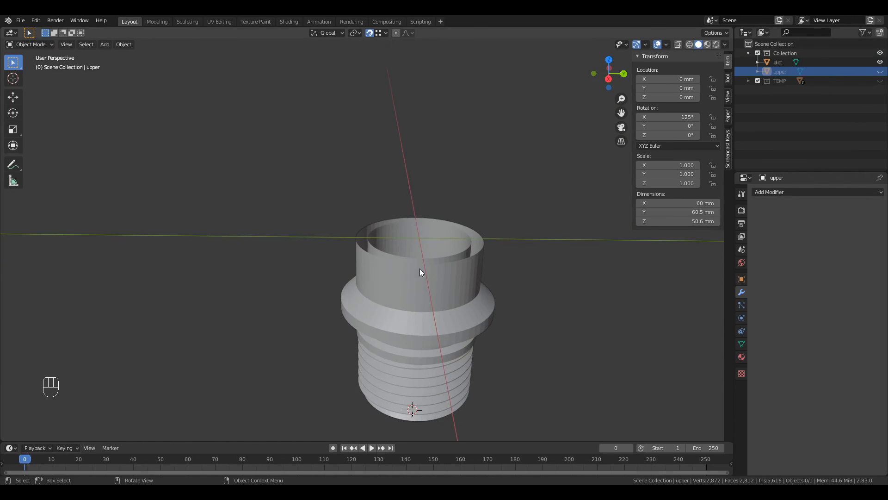
left_click(420, 269)
key("Tab")
key("KP_1")
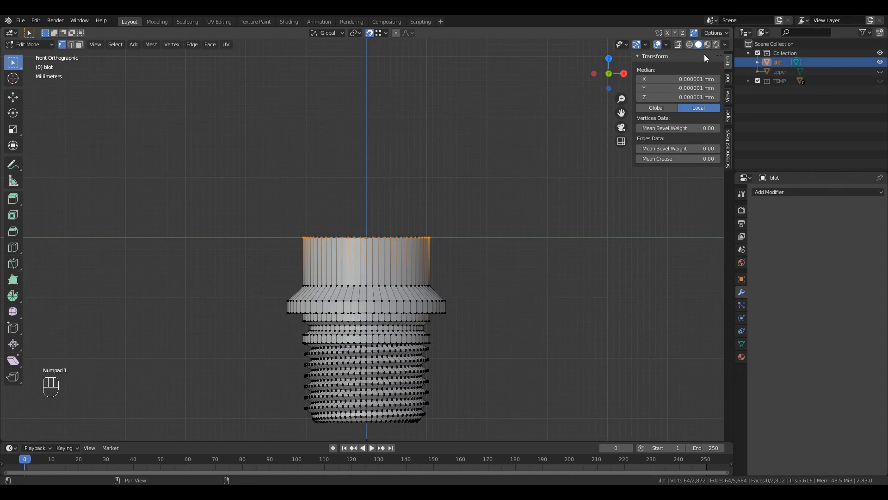
left_click(678, 44)
left_click_drag(268, 185, 512, 253)
scroll(382, 248, "up", 4)
key("g")
key("z")
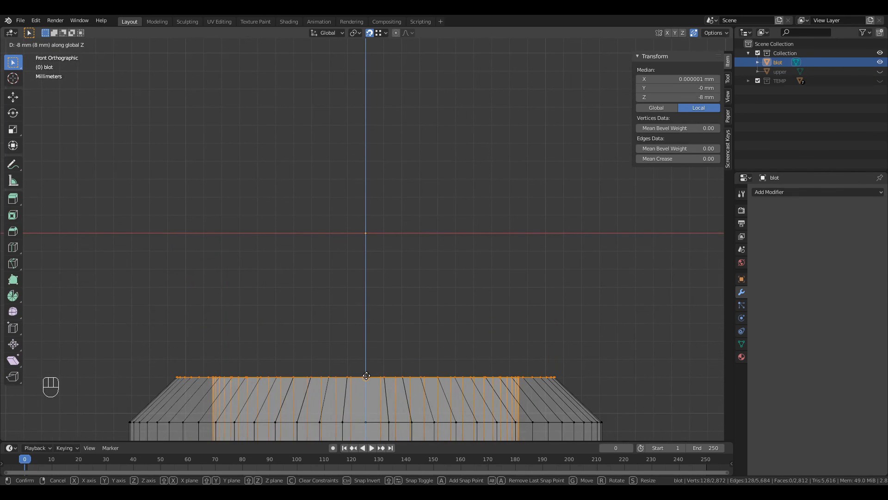
left_click(366, 375)
Move the shortened threaded base up 8 mm along Z and set its origin to the 3D cursor at the world origin
scroll(344, 219, "down", 3)
key("Tab")
key("g")
key("z")
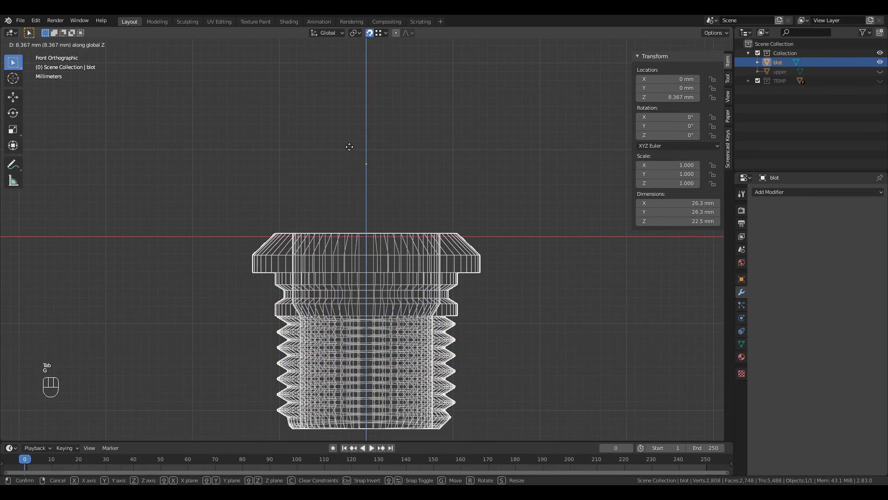
left_click(350, 151)
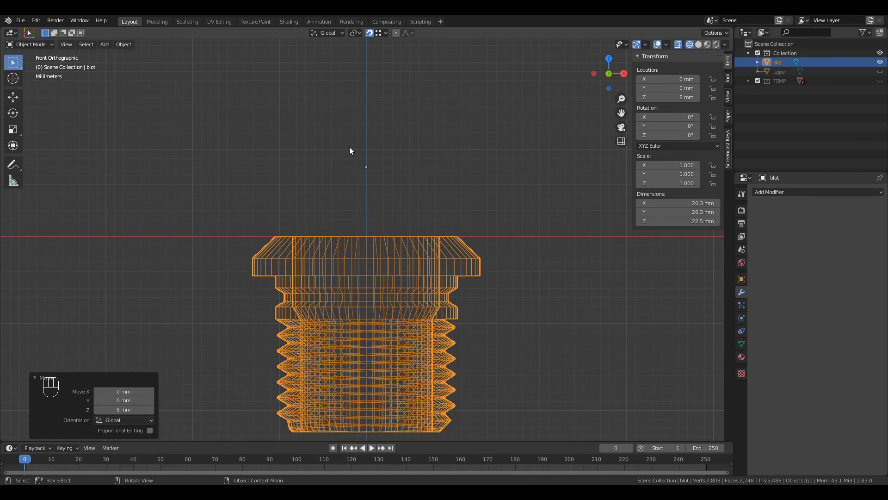
scroll(349, 146, "down", 3)
left_click(124, 45)
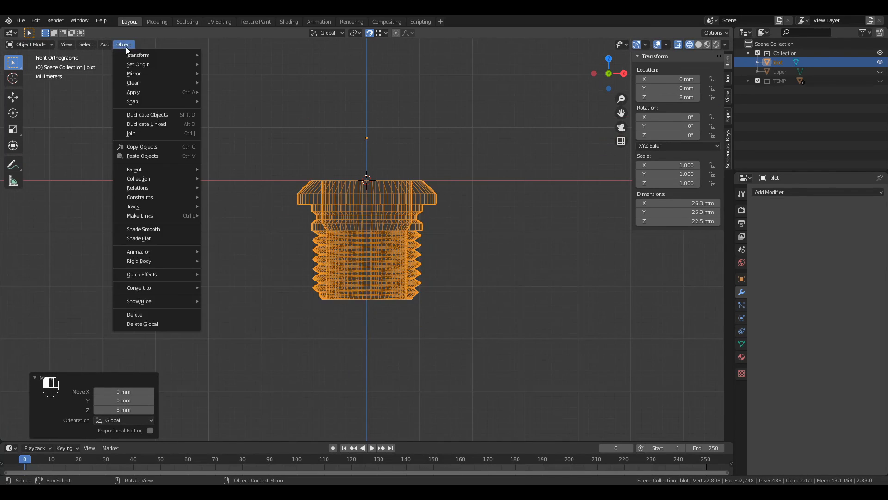
mouse_move(139, 65)
left_click(273, 83)
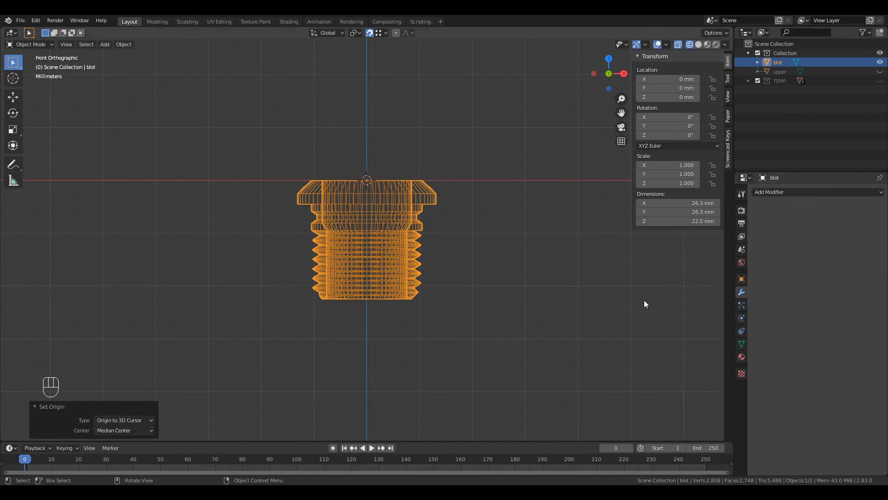
Unhide the upper object and return the viewport to solid shading
left_click(880, 72)
middle_click_drag(368, 276, 414, 289)
key("shift+z")
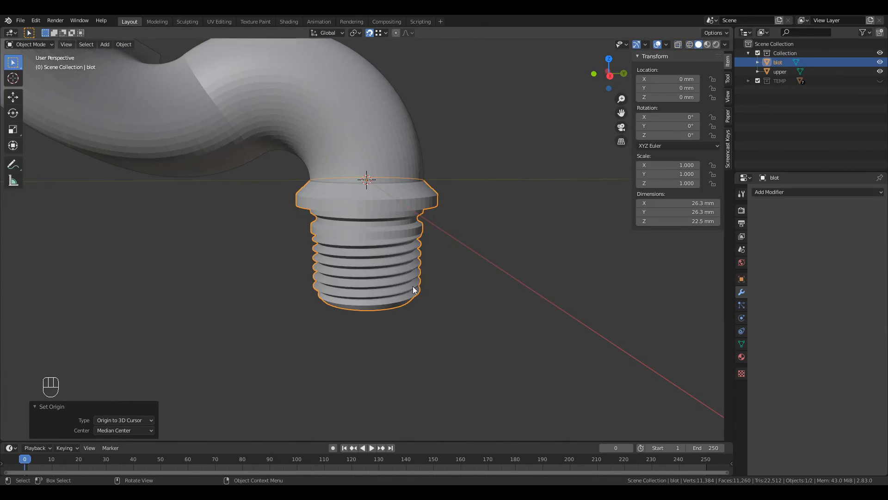
Rotate the pipe and the threaded base together by 180° in the right side view
key("KP_3")
key("a")
right_click(440, 311)
key("Escape")
key("r")
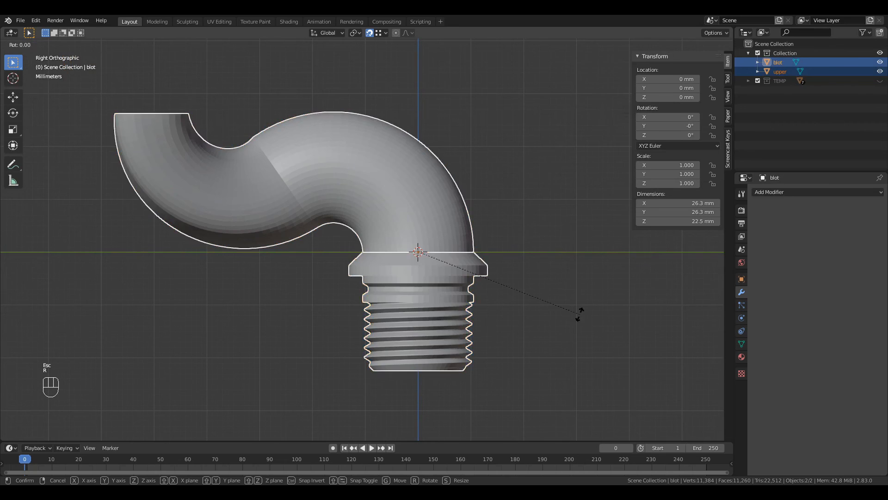
left_click(294, 200)
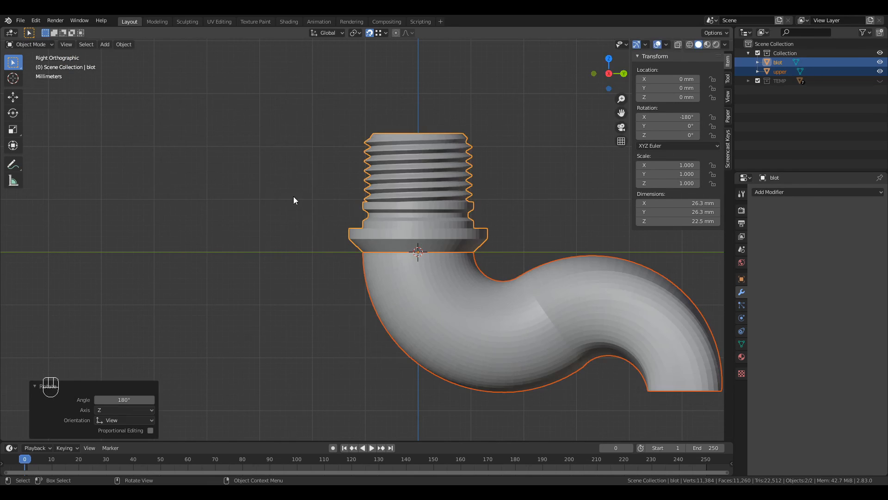
Deselect both objects and save the file PumpOut_S_v3.blend
left_click(481, 203)
middle_click_drag(481, 203, 301, 257)
key("ctrl+s")
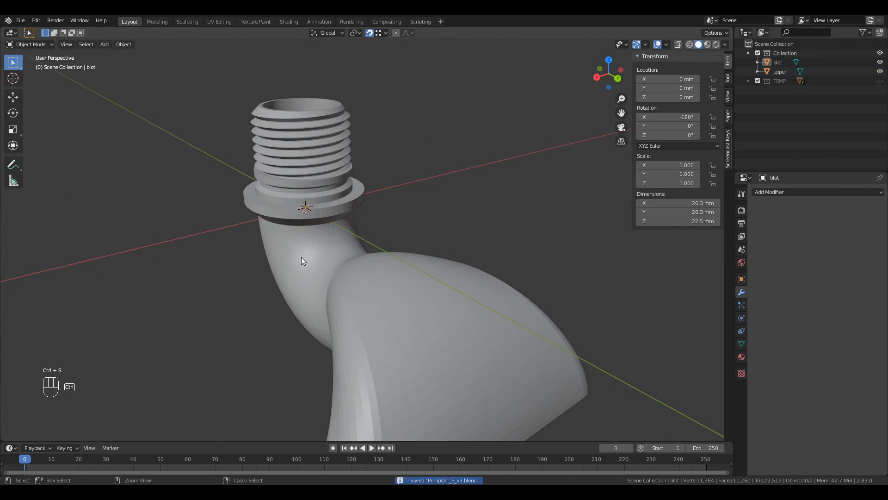
Join the pipe and the threaded base into one object
key("a")
scroll(304, 170, "down", 4)
middle_click_drag(291, 195, 284, 116)
right_click(283, 116)
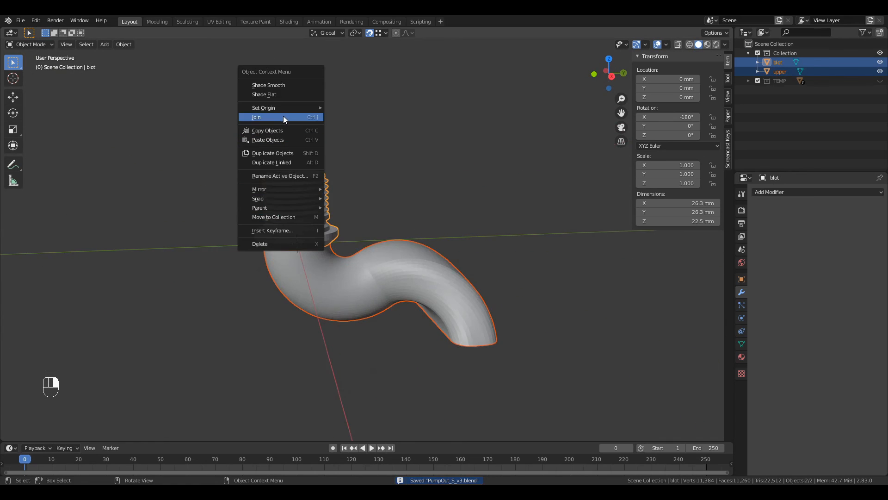
left_click(283, 117)
Merge all vertices of the combined nozzle mesh by distance
key("Tab")
scroll(232, 256, "up", 5)
key("a")
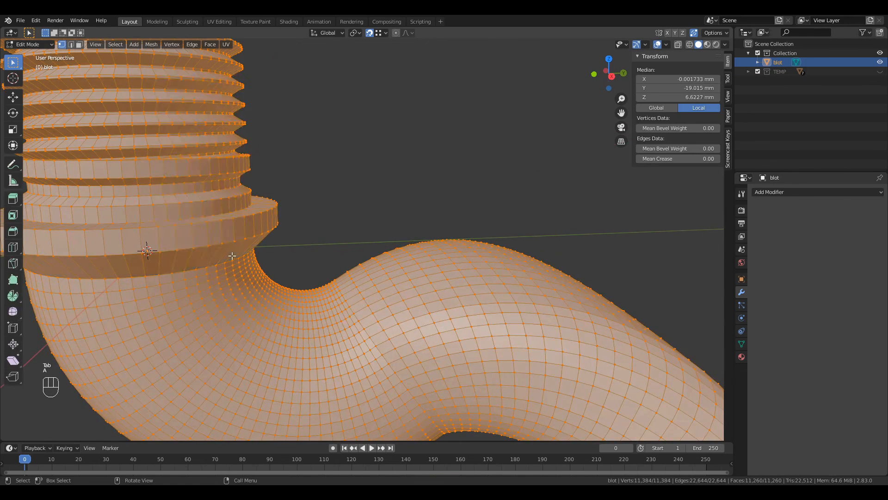
right_click(232, 255)
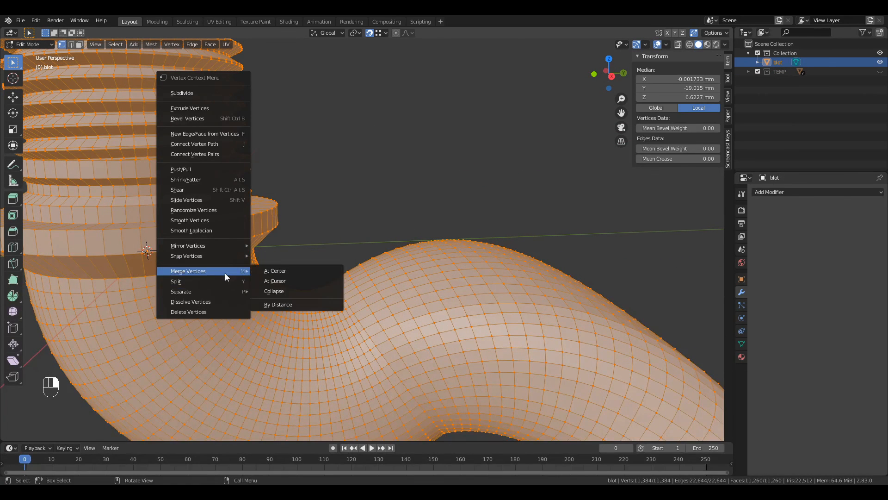
left_click(288, 304)
scroll(322, 276, "down", 5)
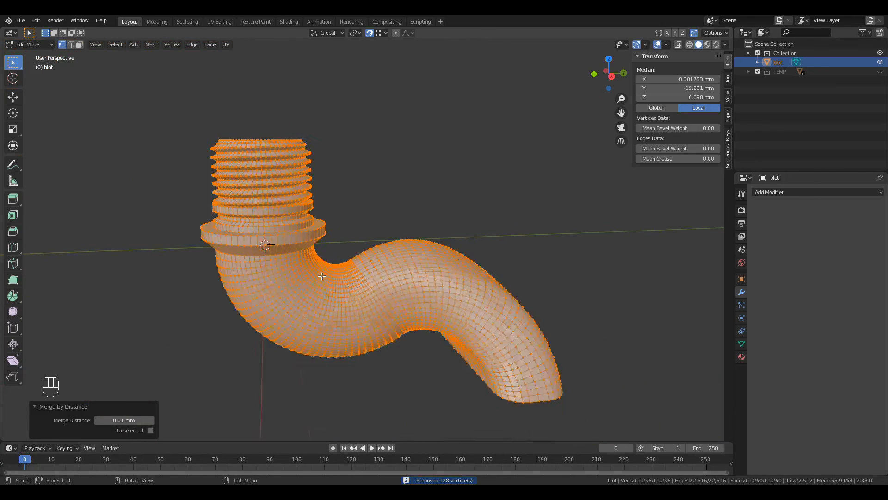
Recalculate the normals of the whole nozzle mesh to the outside and clear the full selection
middle_click_drag(322, 276, 296, 250)
left_click(150, 44)
mouse_move(177, 208)
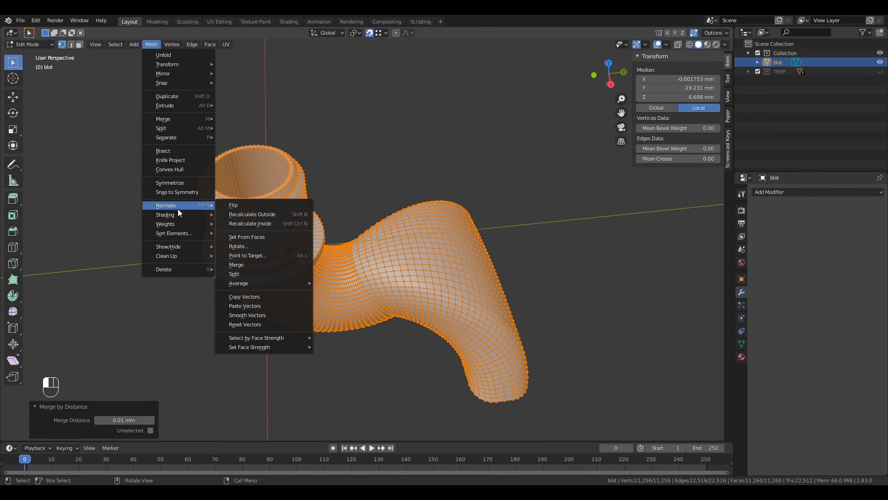
left_click(252, 215)
left_click(284, 139)
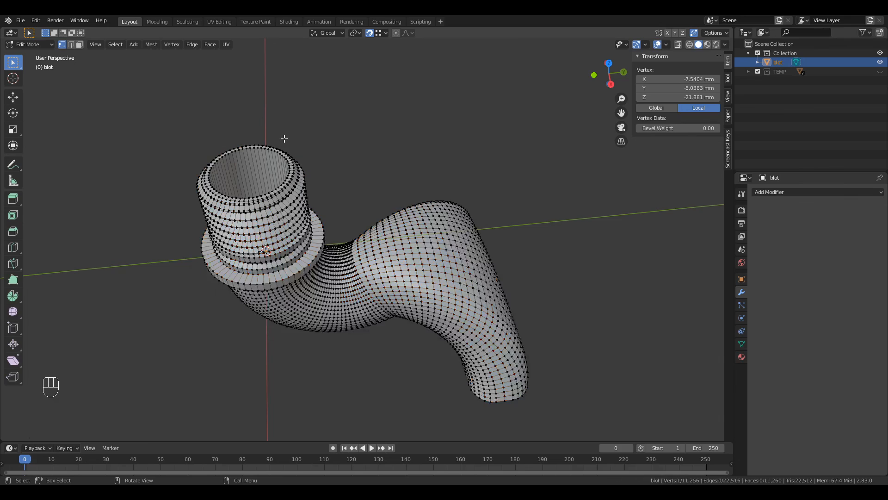
Check the nozzle mesh for non-manifold geometry in wireframe shading
left_click(687, 45)
middle_click_drag(393, 195, 413, 148)
left_click(134, 47)
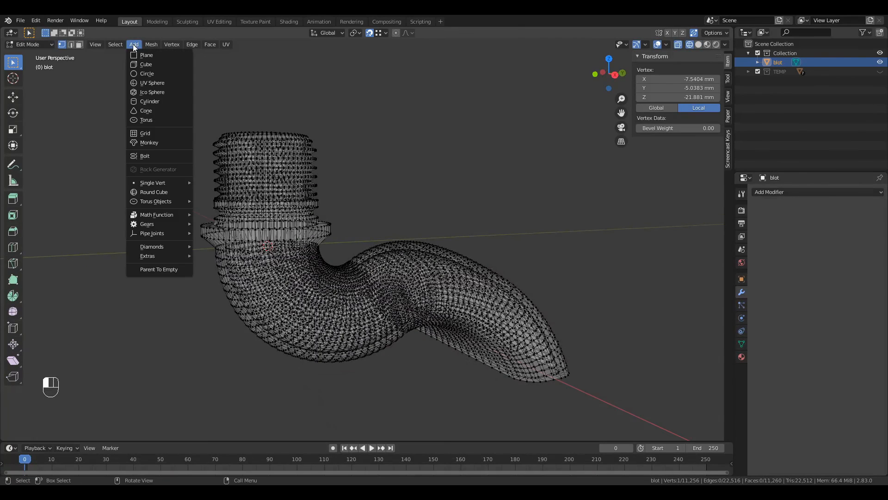
left_click(114, 45)
mouse_move(162, 146)
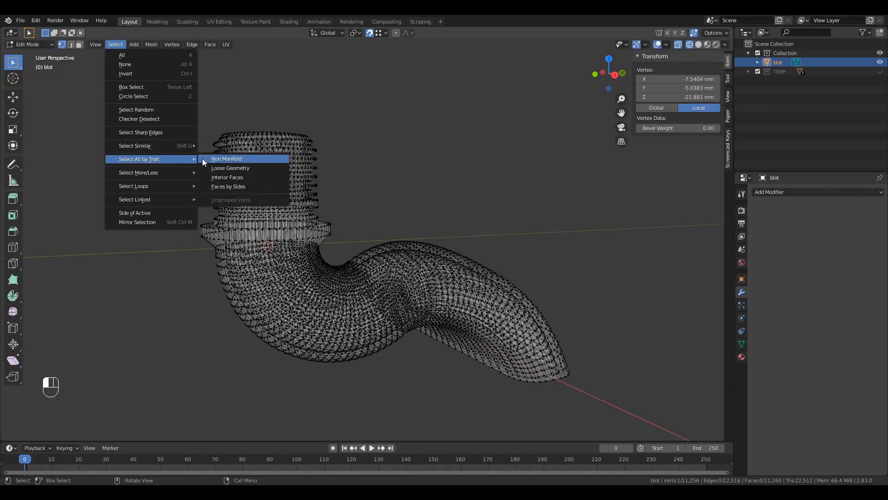
left_click(223, 158)
scroll(217, 204, "up", 5)
middle_click_drag(189, 258, 253, 149)
left_click(311, 102)
left_click(113, 47)
mouse_move(159, 157)
left_click(225, 158)
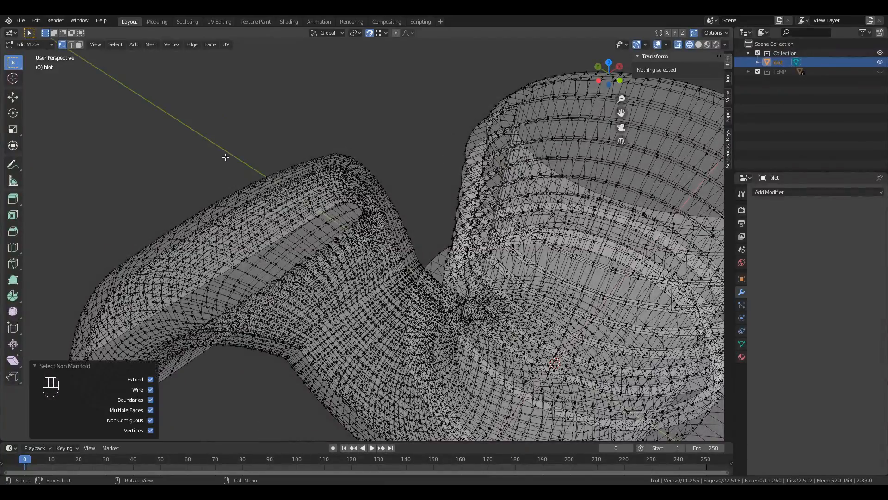
Return the nozzle to object mode and display it in solid shading
middle_click_drag(299, 253, 276, 143)
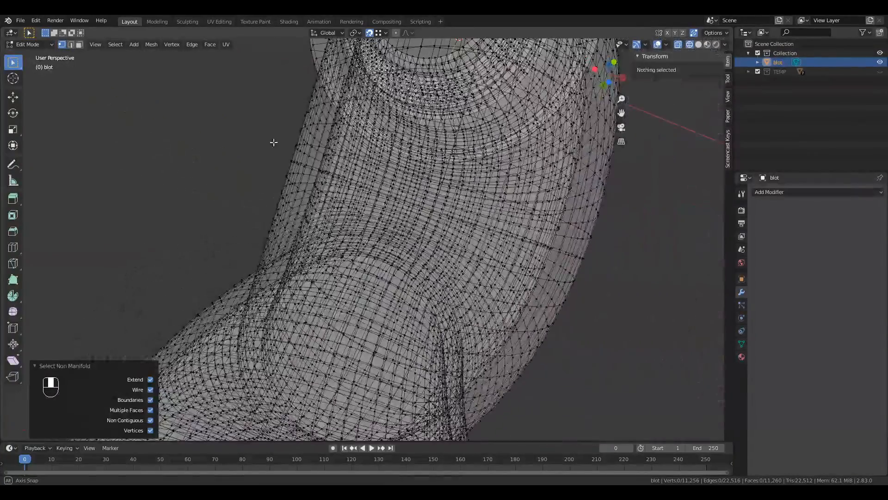
scroll(370, 249, "down", 5)
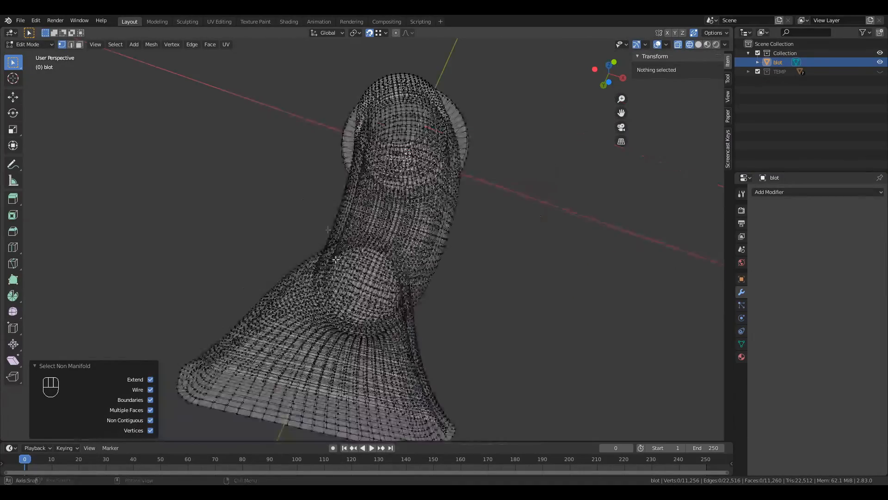
mouse_move(361, 240)
middle_mouse_down()
mouse_move(419, 301)
mouse_move(458, 274)
mouse_move(338, 289)
mouse_move(315, 239)
mouse_move(347, 337)
middle_mouse_up()
key("Tab")
left_click(698, 44)
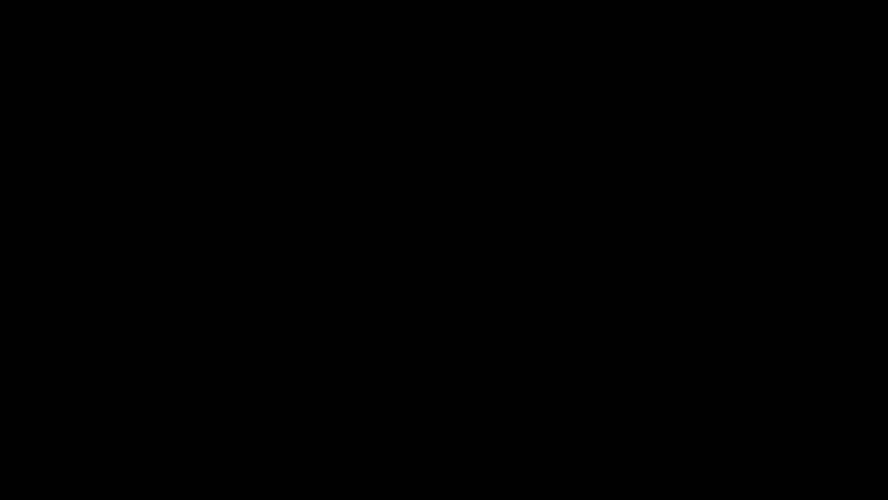